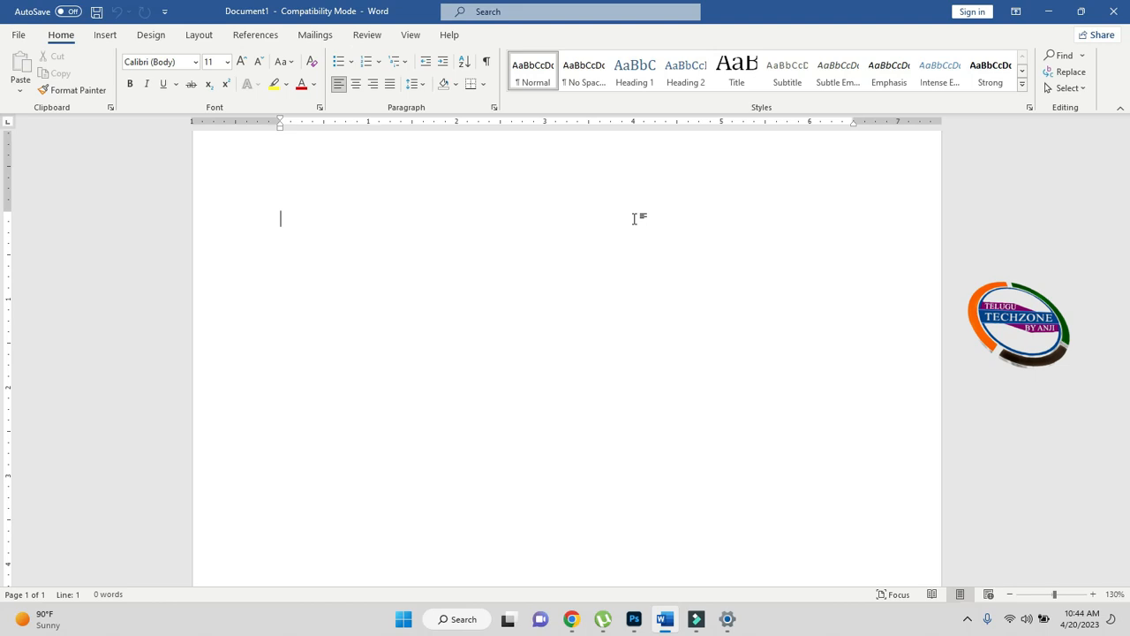
Write the addressee block on four lines: To, The Manager, Telugu Tech Zone By Anji, Anantapur.
type("to")
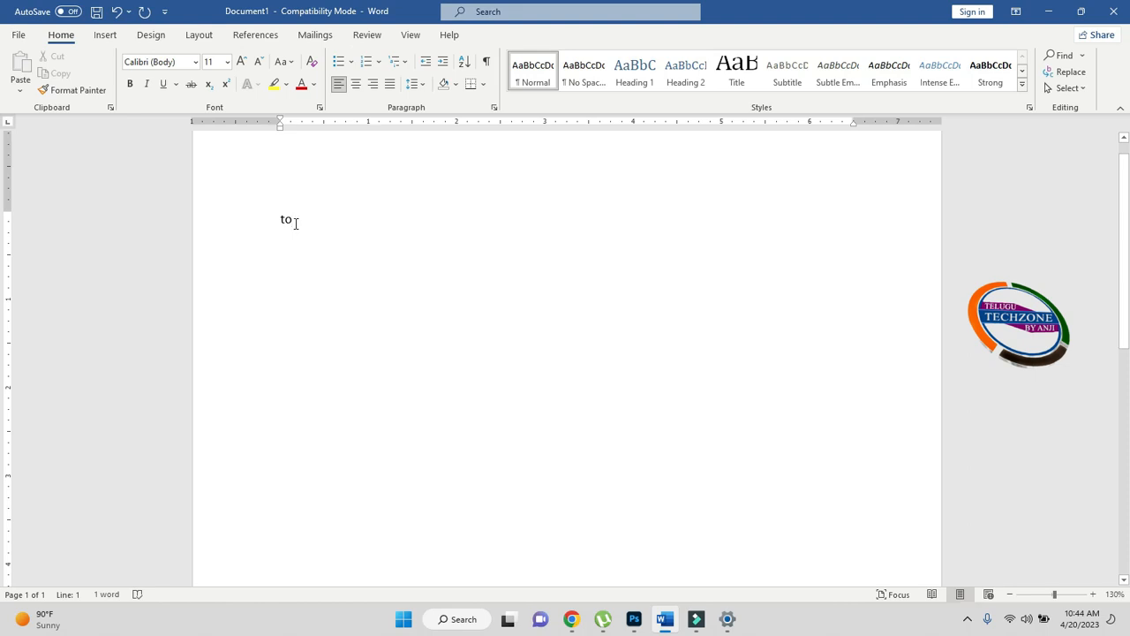
key("Return")
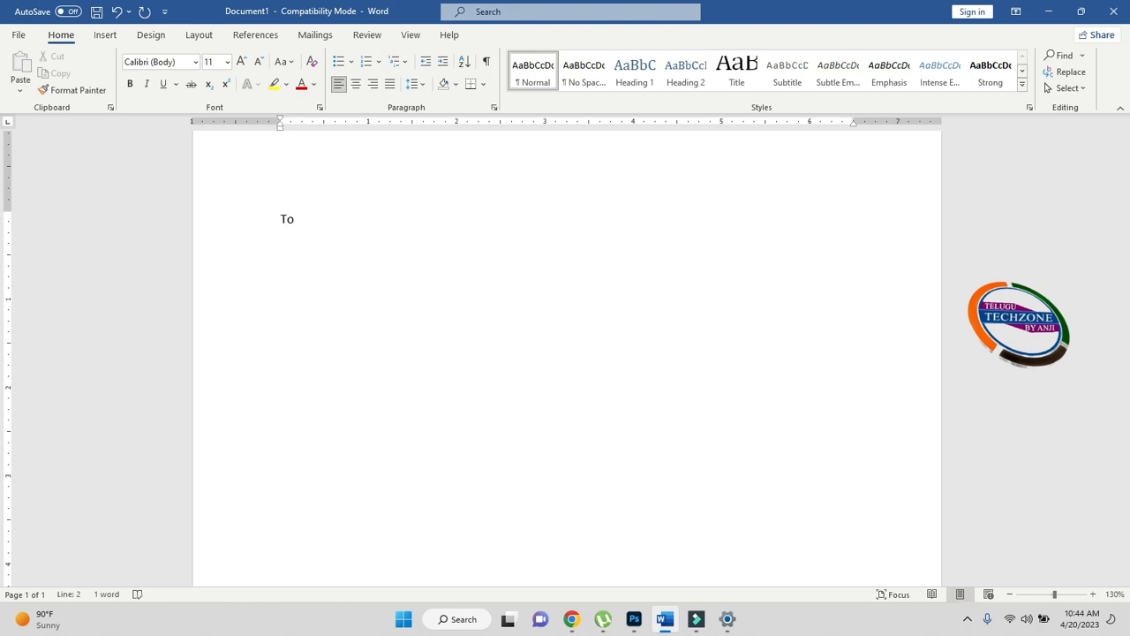
type("The ManageTel")
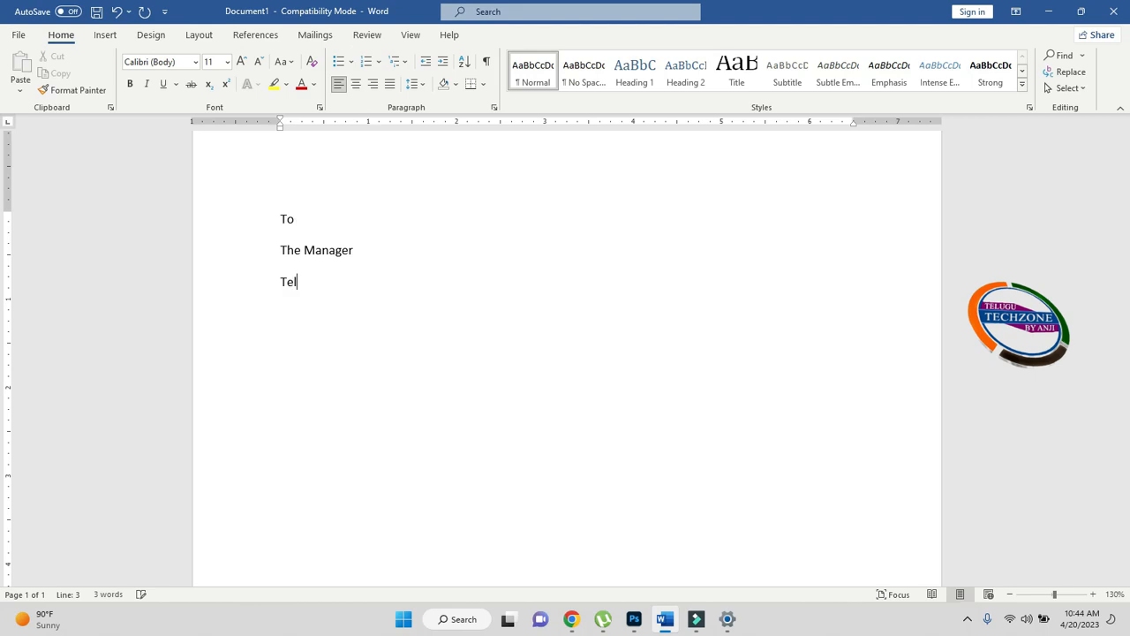
type("ugu Tech Zone Byu")
key("BackSpace")
type("Anji A")
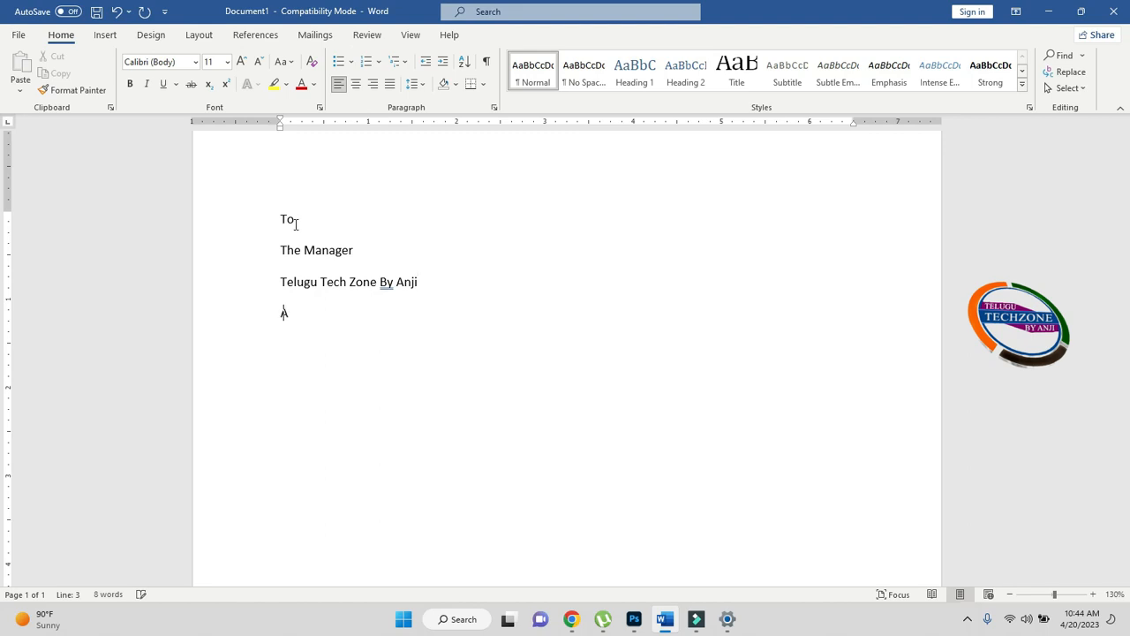
type("nantapur.")
key("Return")
Add the heading "From" on the same line as "To", tabbed out to about the 4.5-inch mark.
left_click(309, 221)
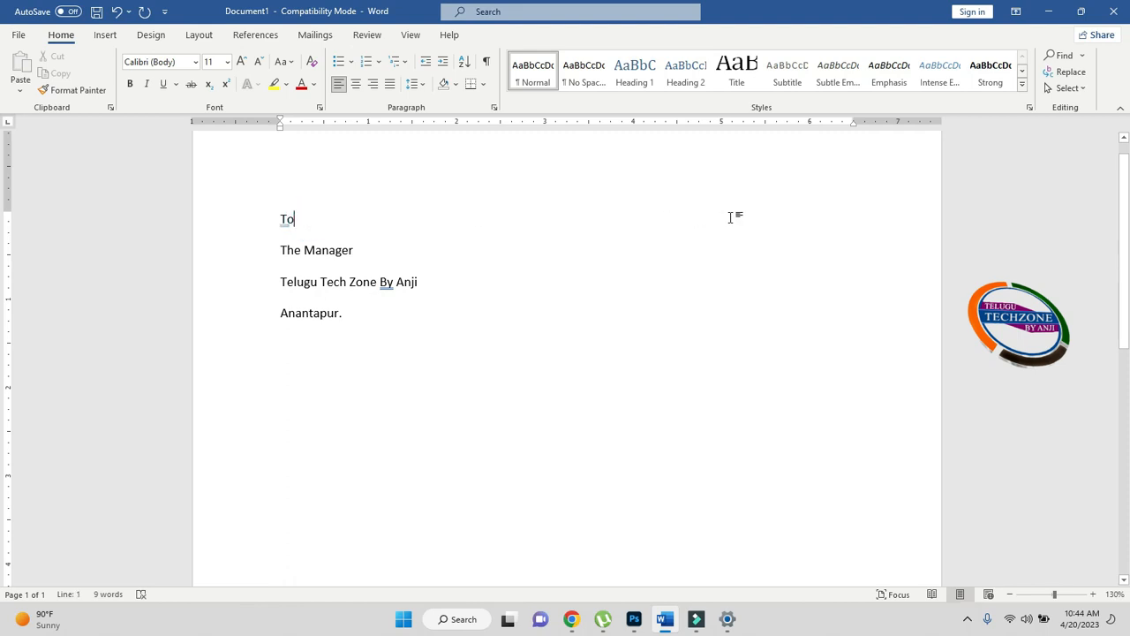
left_click(304, 219)
key("Tab")
key("Tab")
key("Tab")
key("Tab")
key("Tab")
key("Tab")
key("Tab")
key("Tab")
type("From")
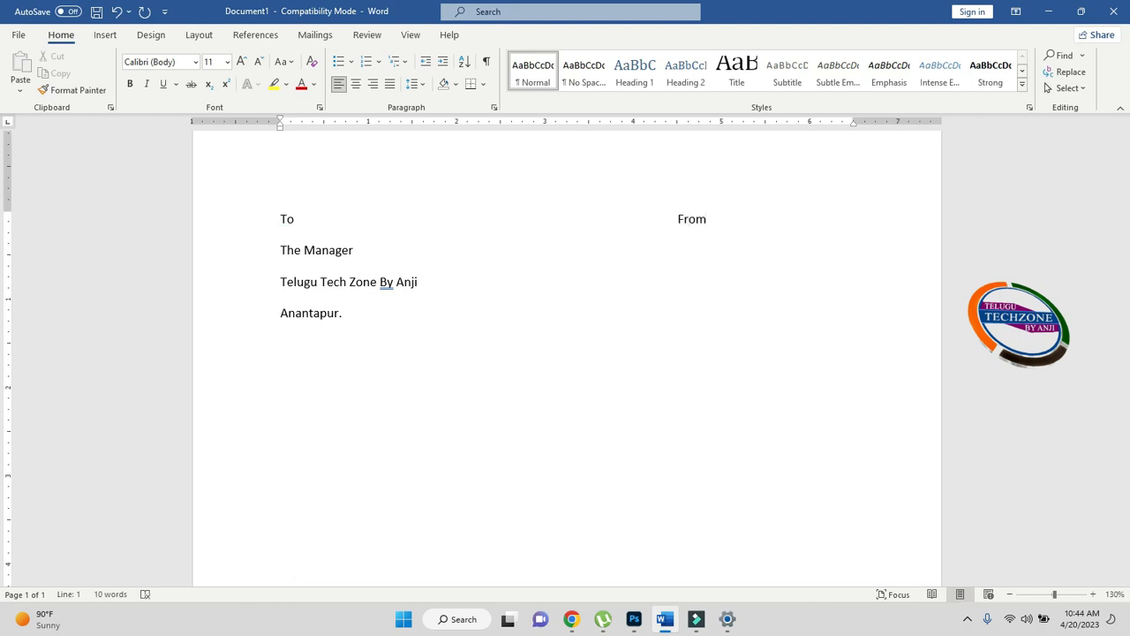
Add a row of 14 placeholder x's under "From" on the "The Manager" line, aligned with the heading.
key("Return")
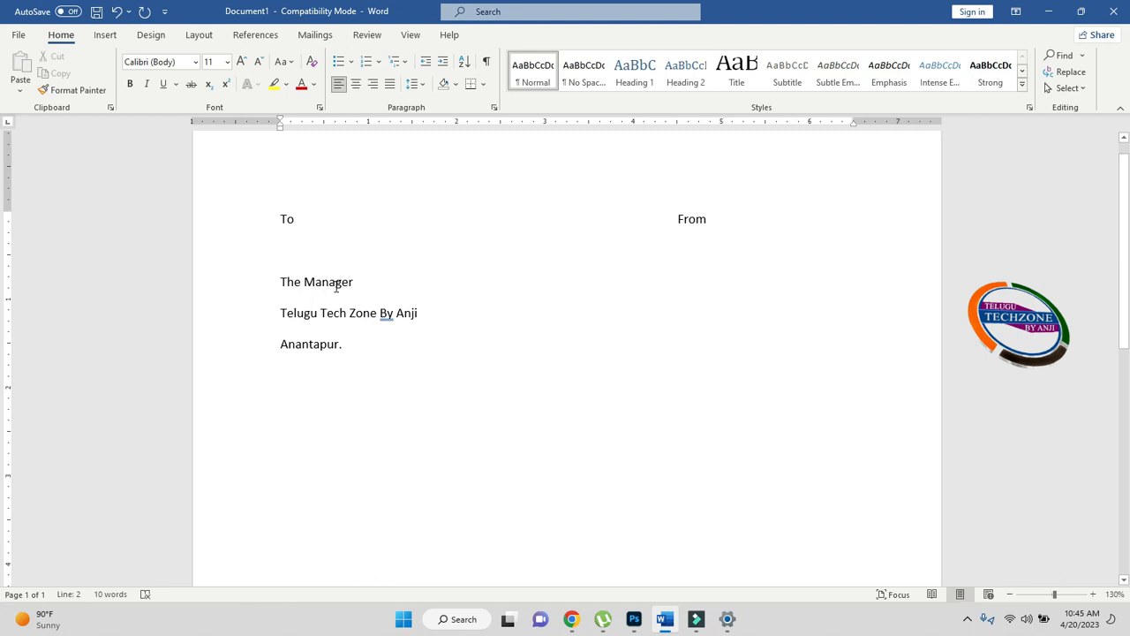
key("BackSpace")
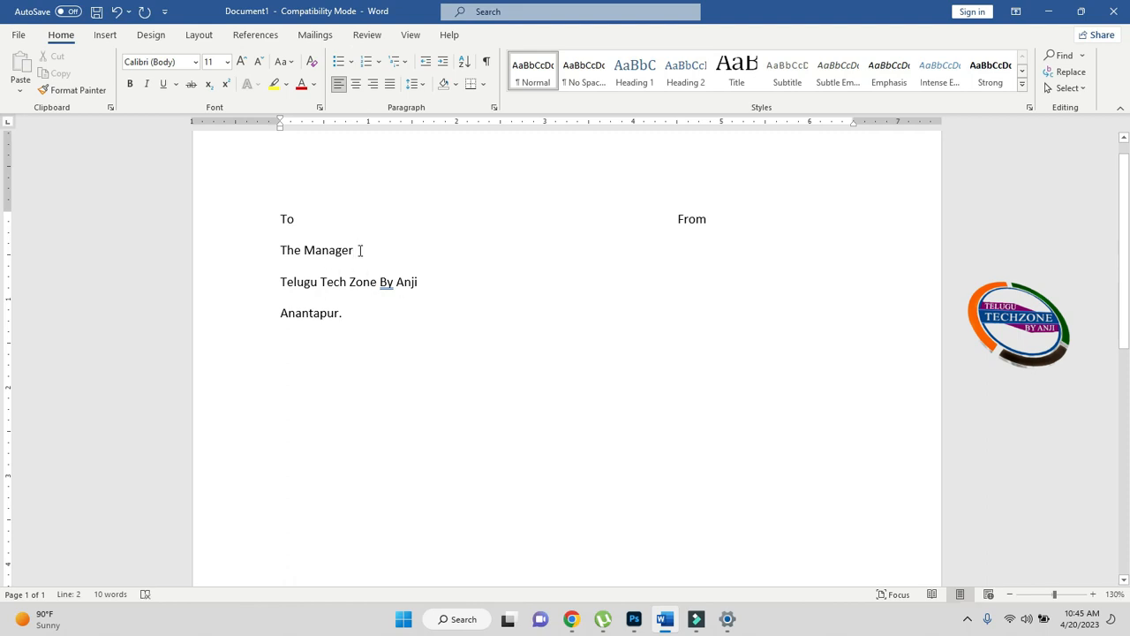
key("Tab")
key("Tab")
key("Tab")
key("Tab")
key("Tab")
key("Tab")
key("Tab")
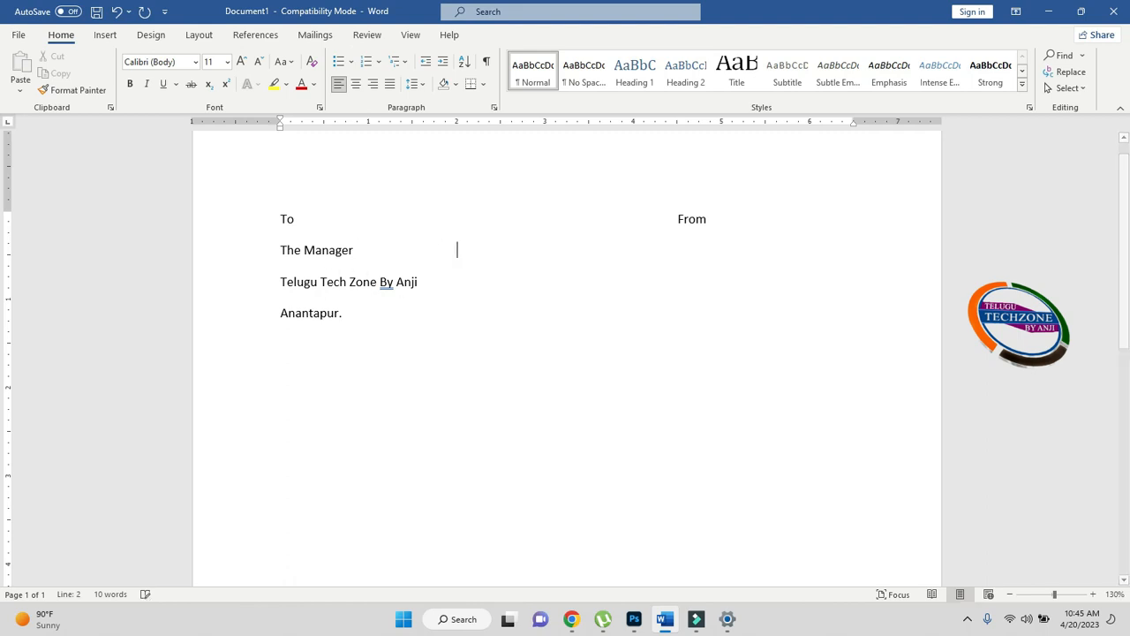
key("Tab")
type("xxxxxxxxxxxxxx")
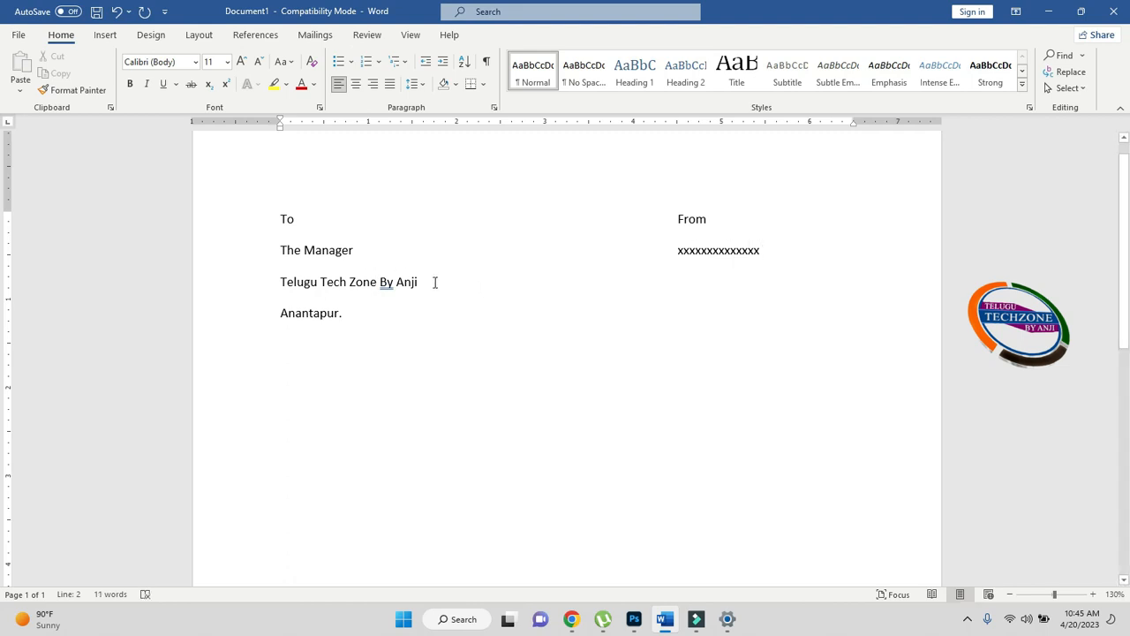
Add a row of 19 placeholder x's in the From column on the "Telugu Tech Zone By Anji" line.
left_click(435, 281)
key("Tab")
key("Tab")
key("Tab")
key("Tab")
key("Tab")
key("Tab")
type("xxxxxxxxxxxxxxxxxxx")
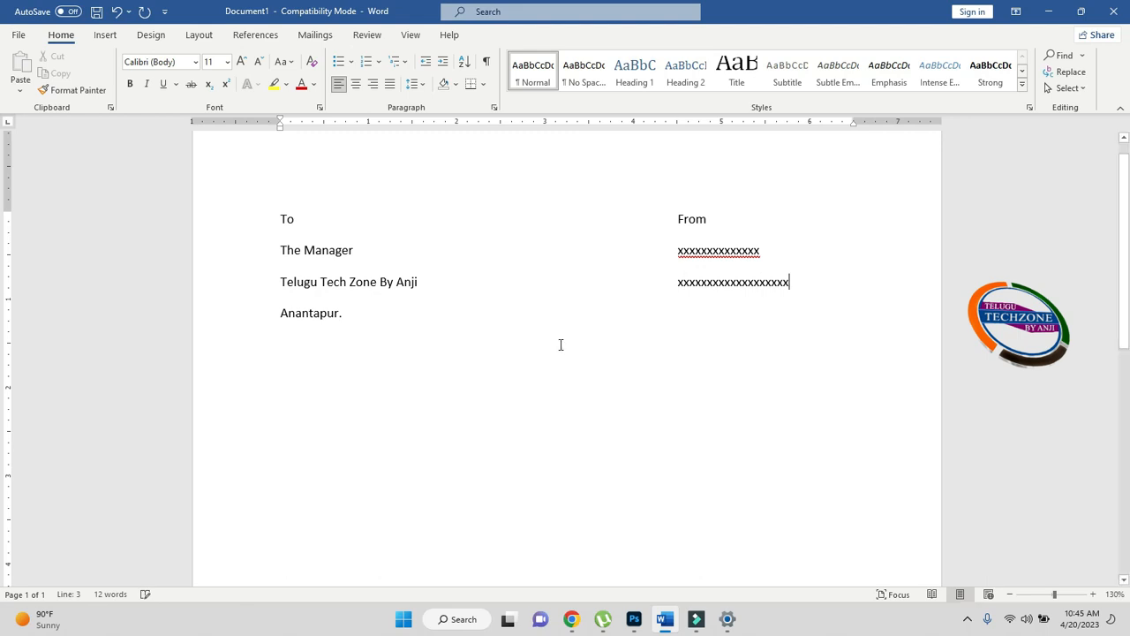
Add a row of placeholder x's in the From column on the "Anantapur" line.
left_click(414, 328)
key("Tab")
key("Tab")
key("Tab")
key("Tab")
key("Tab")
key("Tab")
key("Tab")
key("Tab")
type("xxxxxxxxxxxxxxxxxxx")
Add a new line below "Anantapur" with 14 placeholder x's aligned in the From column.
key("Return")
key("Tab")
key("Tab")
key("Tab")
key("Tab")
key("Tab")
key("Tab")
key("Tab")
key("Tab")
key("Tab")
type("x")
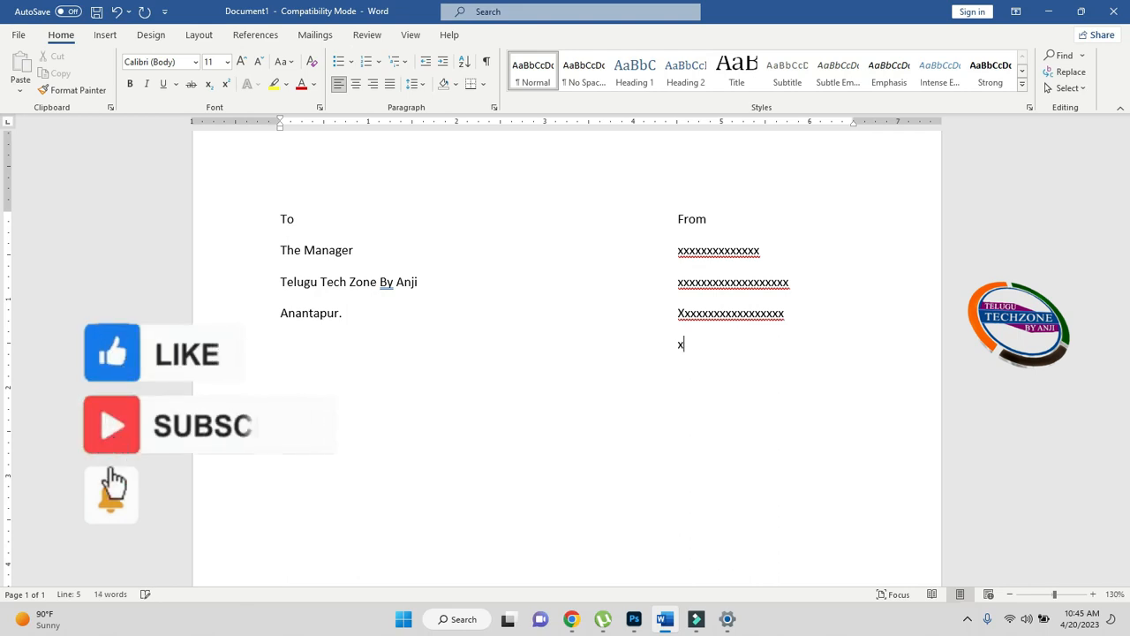
type("xxxxxxxxxxxxx")
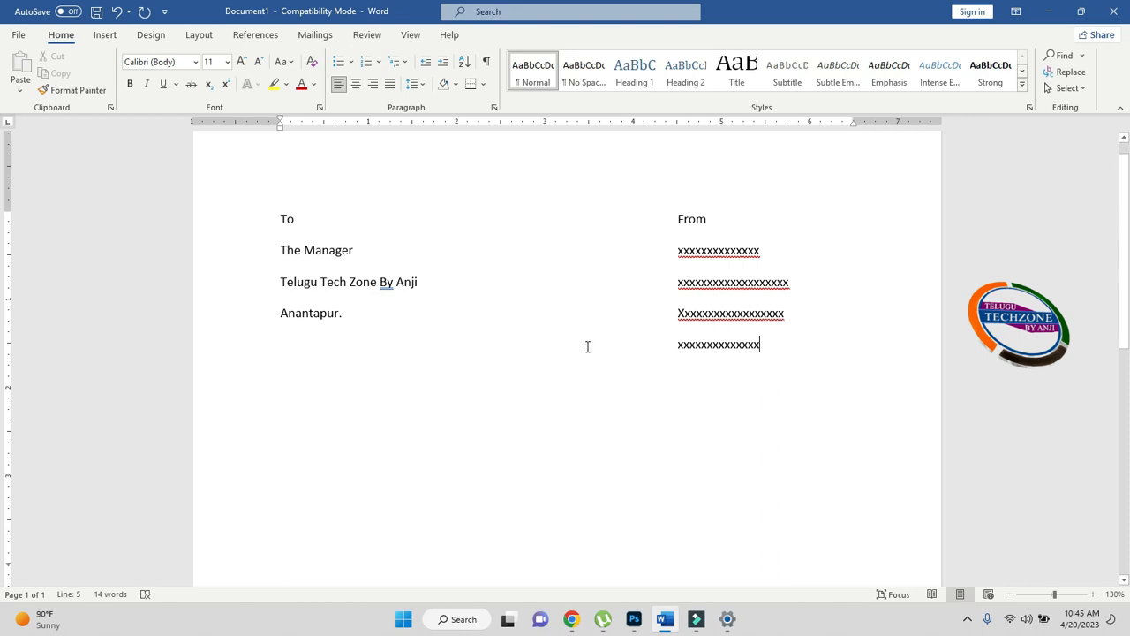
key("Return")
key("Return")
type("To")
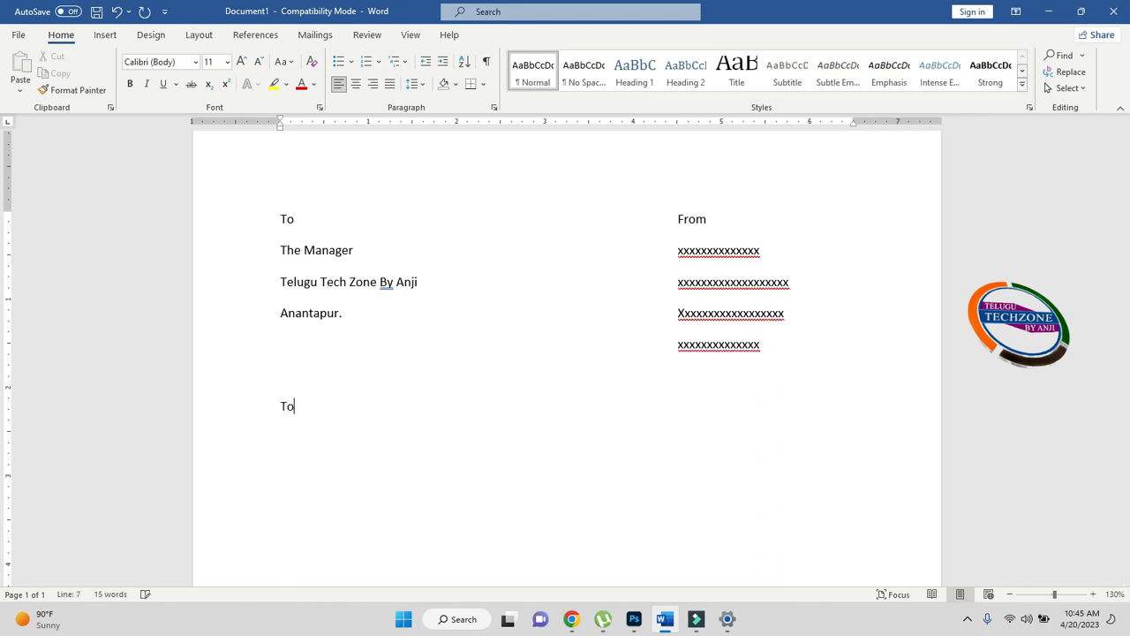
key("BackSpace")
key("BackSpace")
type("From")
key("BackSpace")
key("BackSpace")
key("BackSpace")
key("BackSpace")
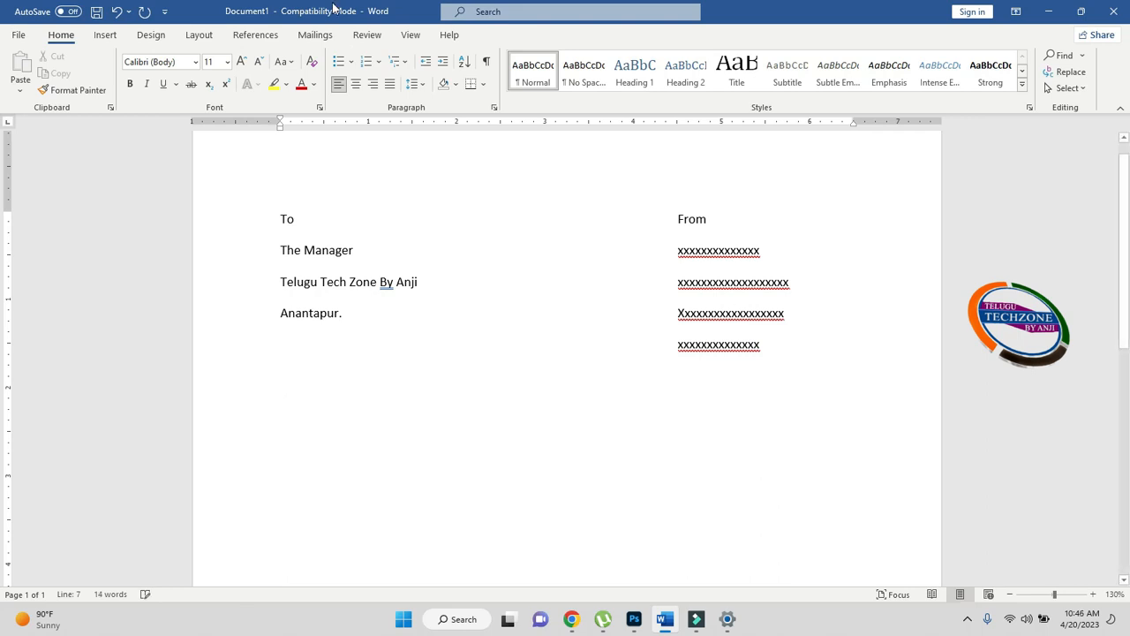
Replace the whole letter text with one line holding "To" and a tabbed-out "From" heading.
left_click_drag(274, 219, 789, 378)
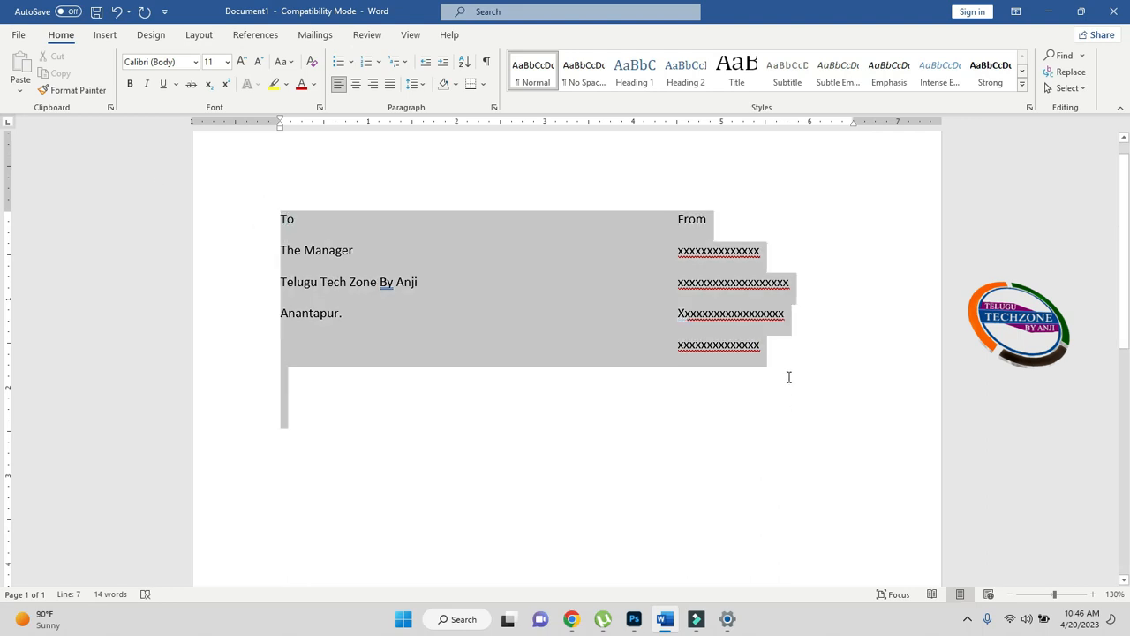
key("BackSpace")
type("To")
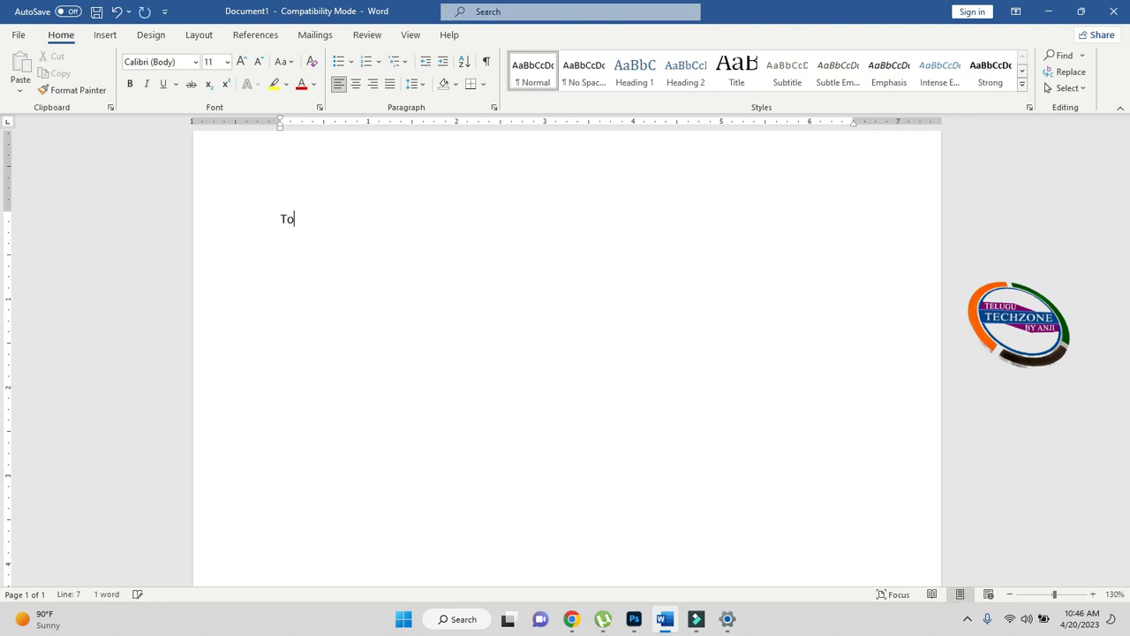
key("Tab")
key("Tab")
key("Tab")
key("Tab")
type("From")
Add a second line with placeholder x's under "To" and 10 placeholder x's tabbed under "From".
key("Return")
type("xxxxxxxxxxxx")
key("Tab")
key("Tab")
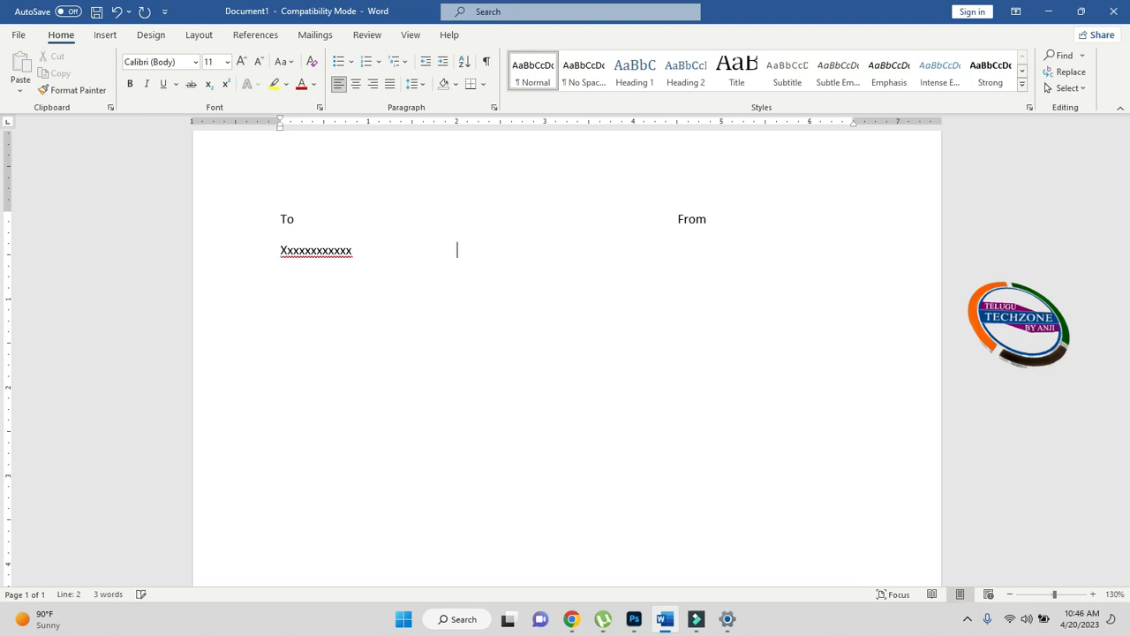
key("Tab")
key("Tab")
type("xxxxxxxxxx")
Add a third line with placeholder x's in both the To and From columns.
key("Return")
type("xxxxxxxxxxxxxx")
key("Tab")
key("Tab")
key("Tab")
type("xxxxxxxxxxxx")
Add a fourth line with 16 placeholder x's under "To" and 20 tabbed under "From".
key("Return")
type("xxxxxxxxxxxxxxxx")
key("Tab")
key("Tab")
key("Tab")
key("Tab")
key("Tab")
key("Tab")
type("xxxxxxxxxxxxxxxxxxxx")
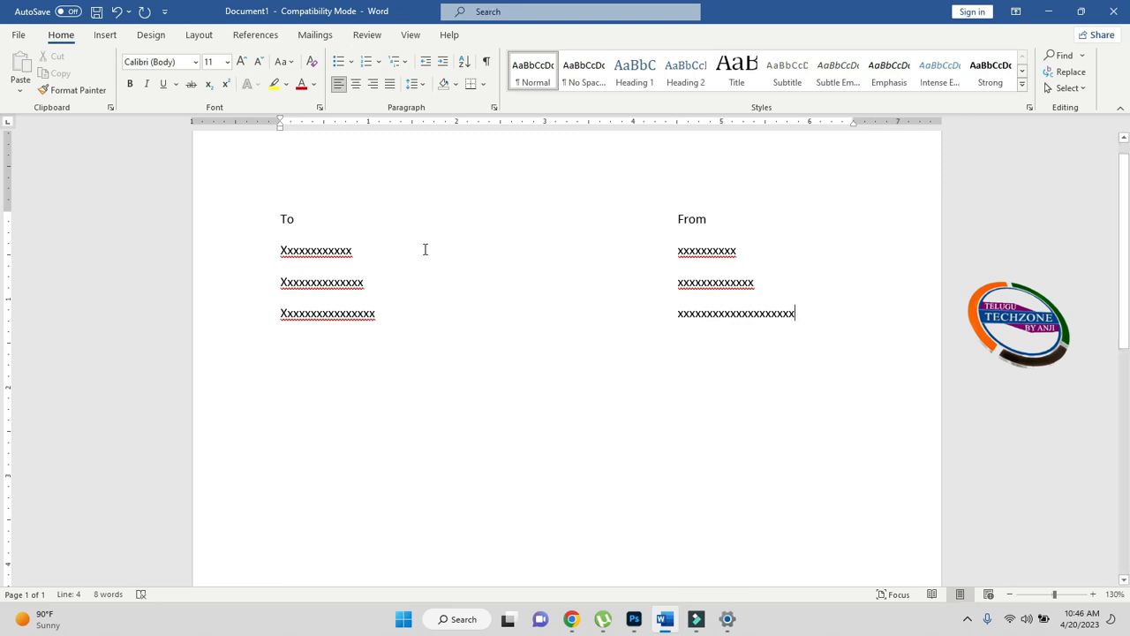
left_click(492, 344)
double_click(282, 213)
left_click_drag(283, 214, 765, 343)
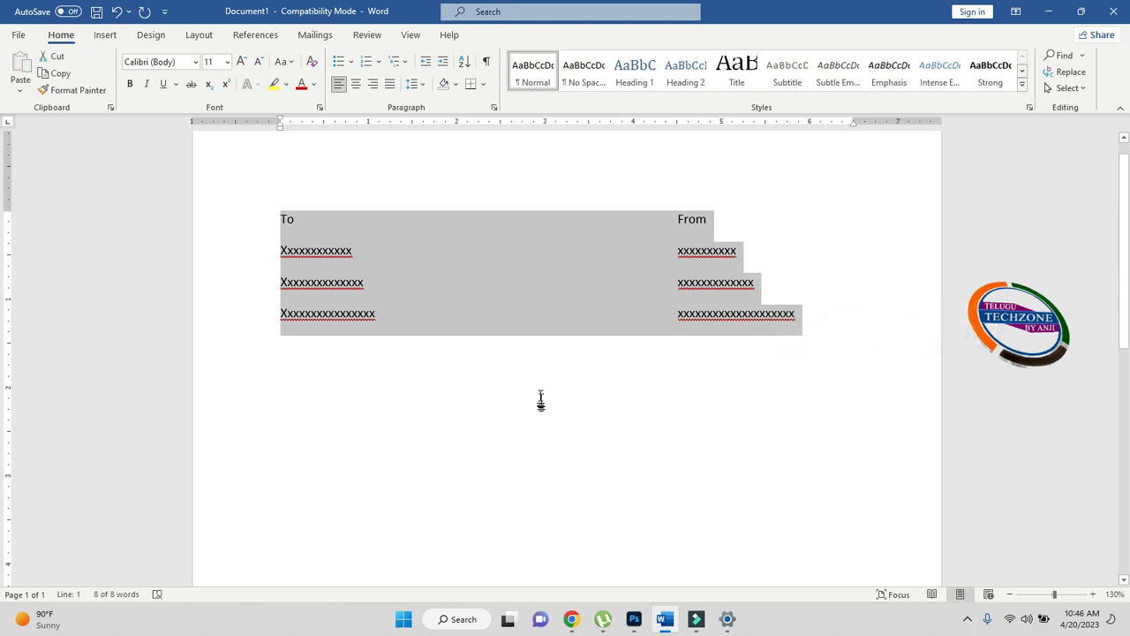
left_click(441, 408)
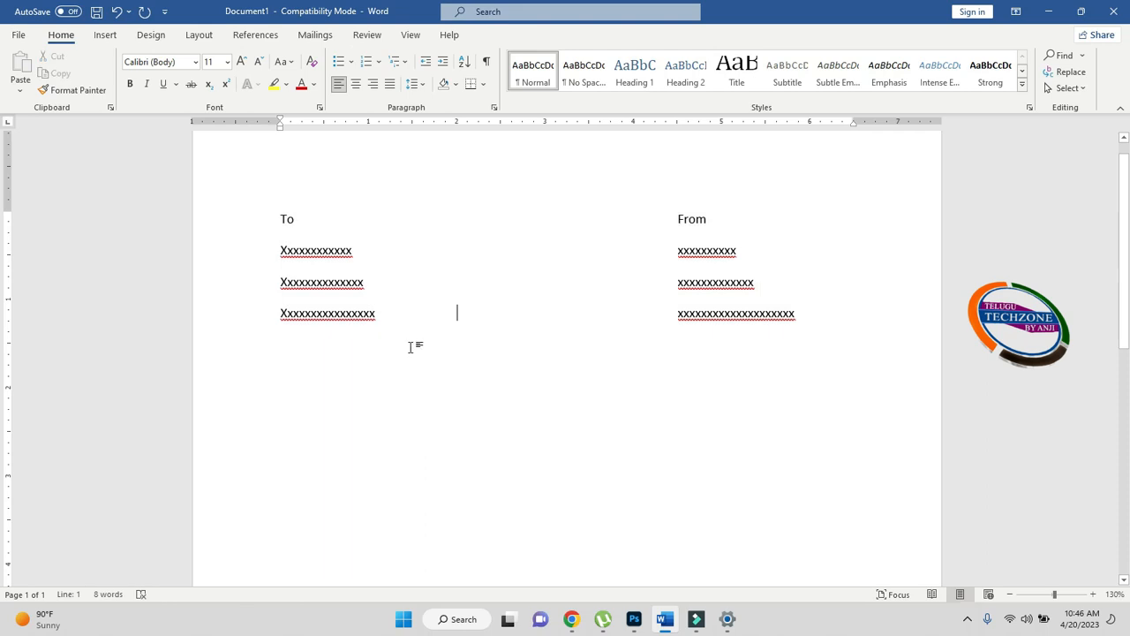
Replace all the text with a four-line addressee block: to, The Manager, Telugu Tech Zone By Anji, Anantapur.
left_click(280, 220)
key("ctrl+a")
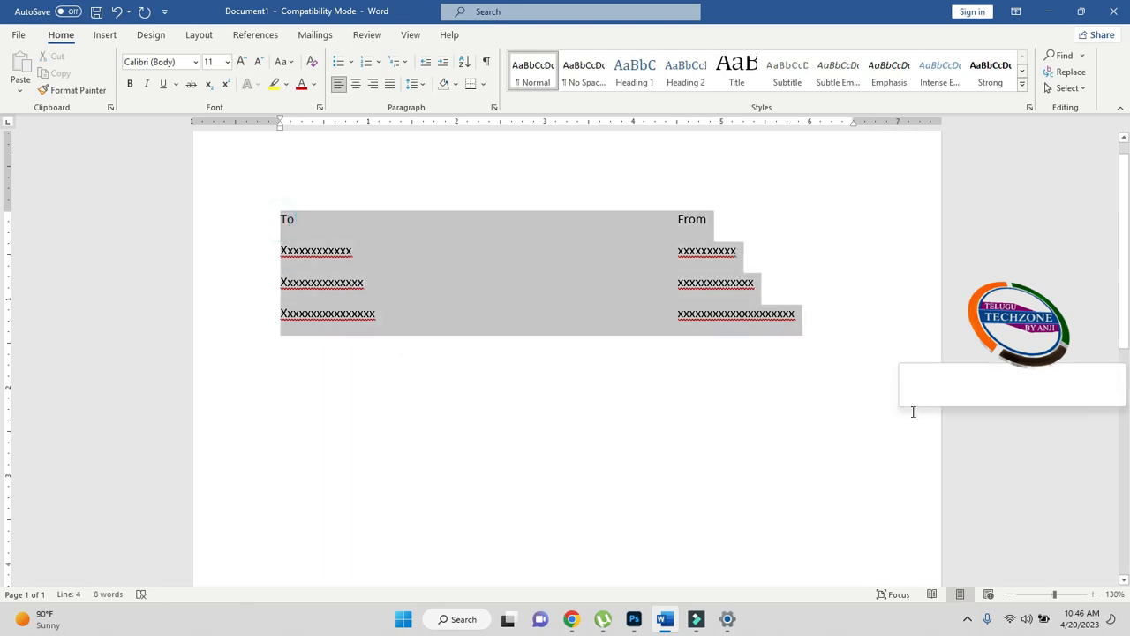
type("to")
key("Return")
type("The Manager")
key("Return")
type("Telugu Tech Zone By Anji")
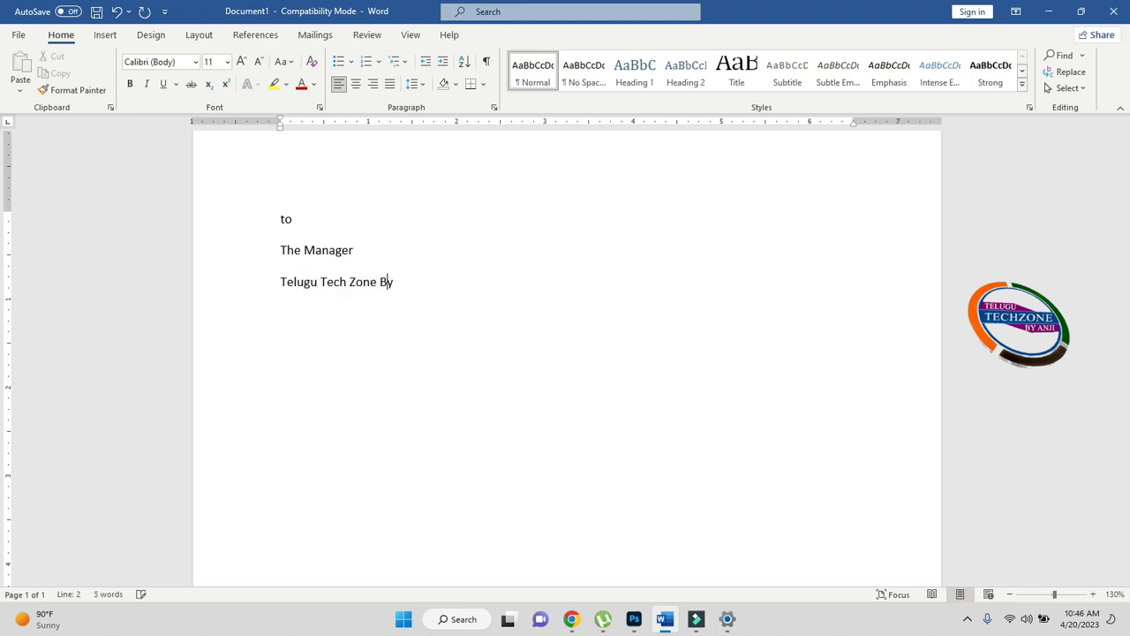
key("Return")
type("Anantapur")
Add the salutation "Respected Sir" on the line directly below "Anantapur".
key("Return")
key("Return")
type("Res")
key("BackSpace")
key("BackSpace")
key("BackSpace")
key("BackSpace")
type("Respected Sir")
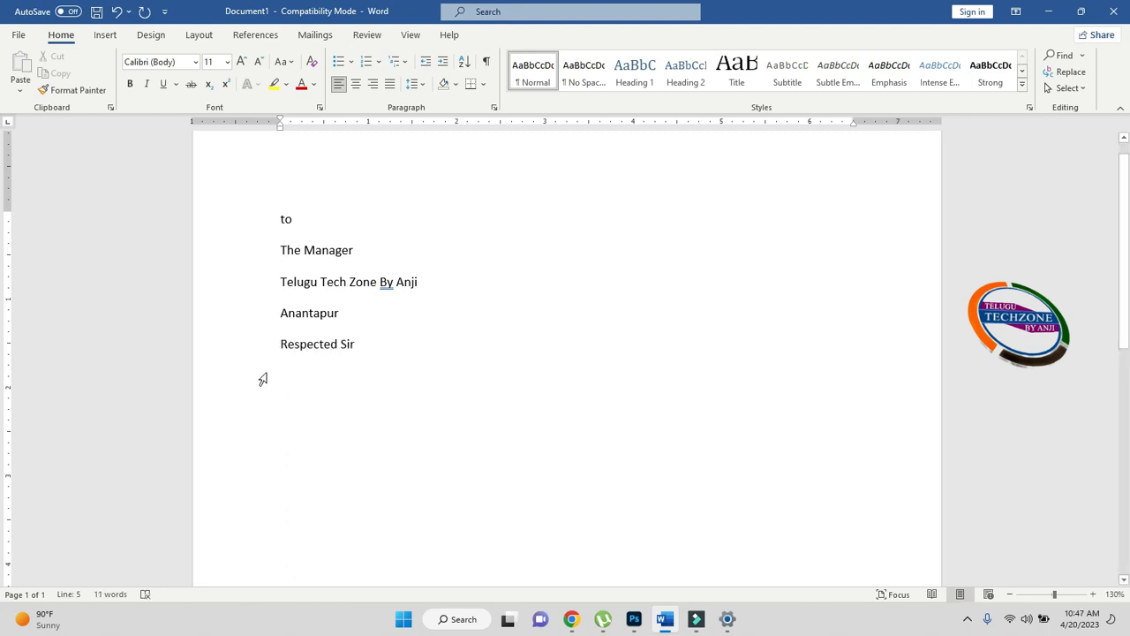
Write a three-line filler body paragraph below the salutation, starting "Sad fsa df asdf" with its first line tabbed in.
left_click(381, 346)
key("Return")
key("Tab")
type("Sad fsa")
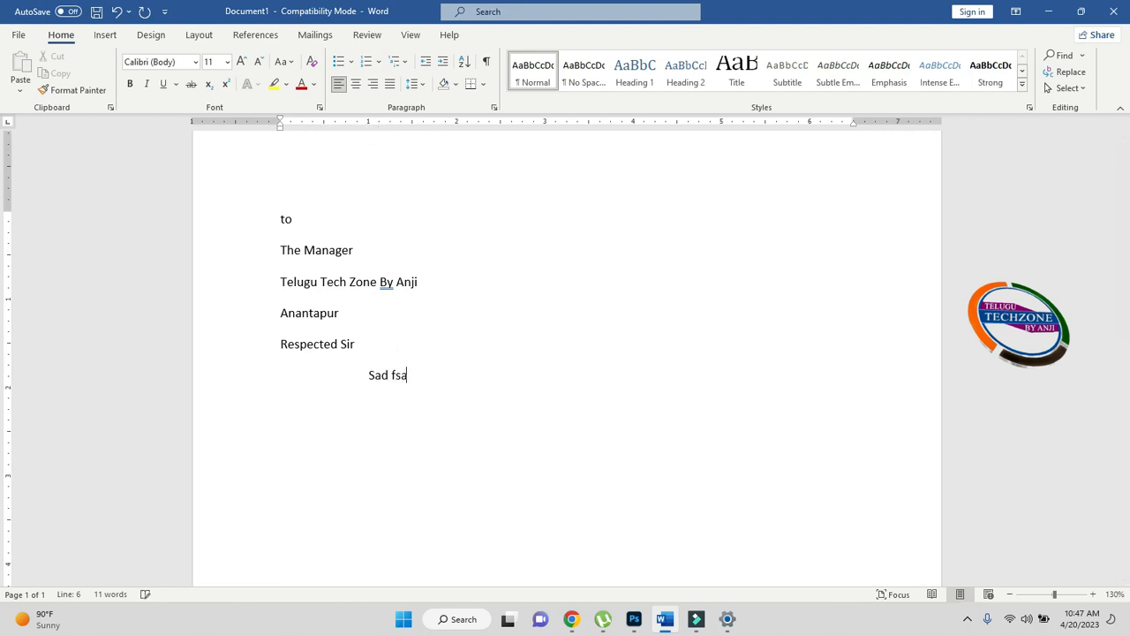
type(" df asdf asd f sadf  sadf sad f sadf sad f")
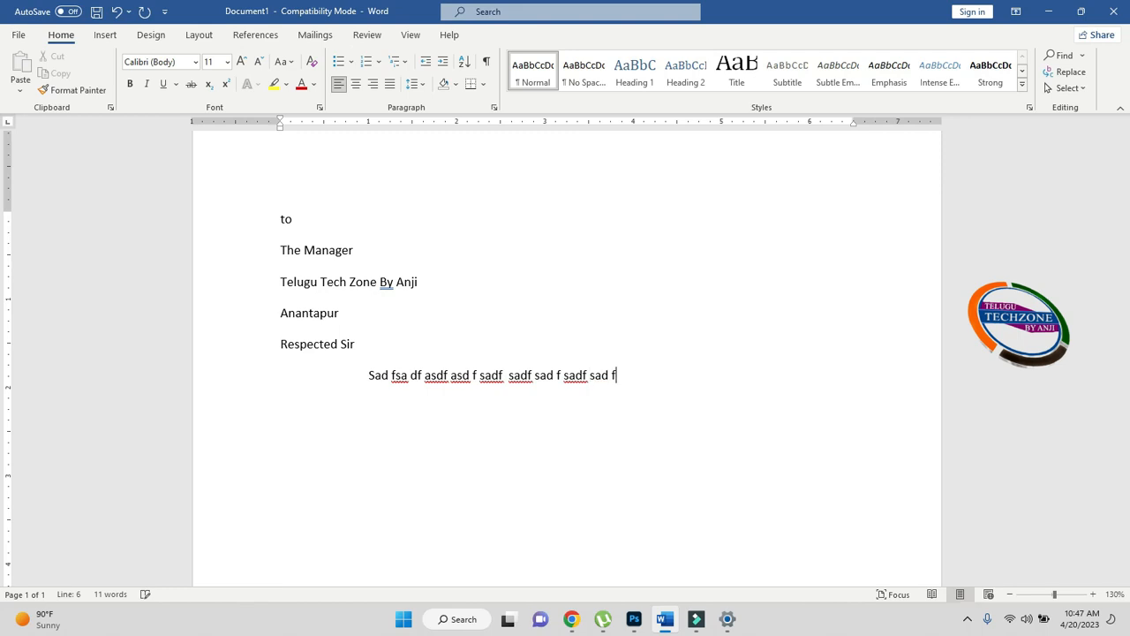
type(" sadf sadf sa fd sadf sadf sadf asdf sa df sadf")
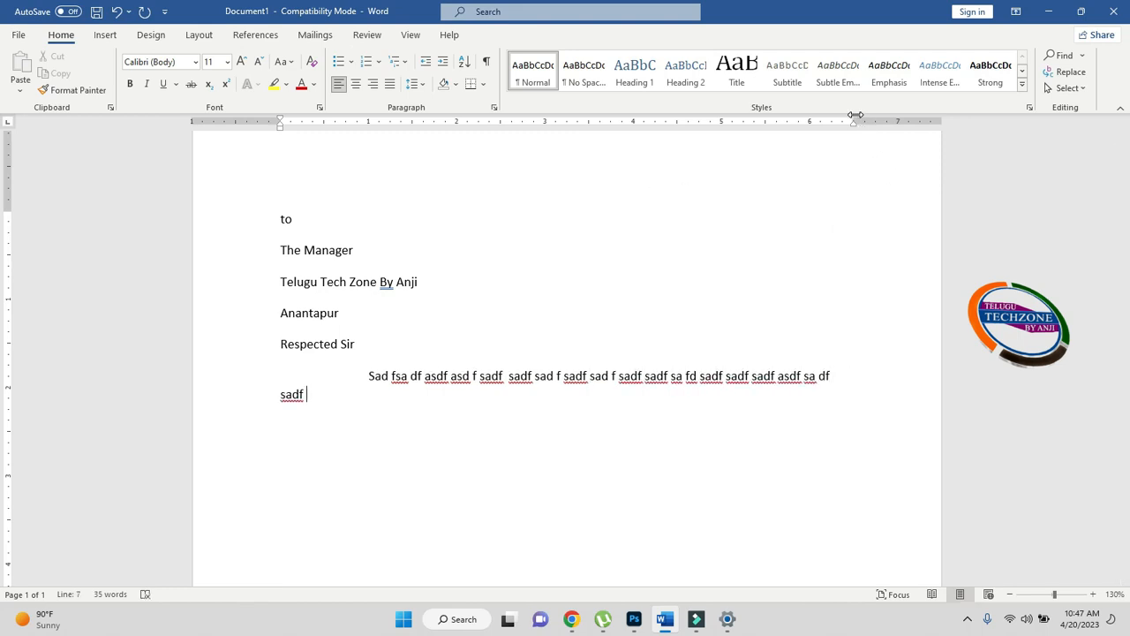
type(" sadf as df sad fasd f asdf a sdf sad f sadf dsa f sadf sad")
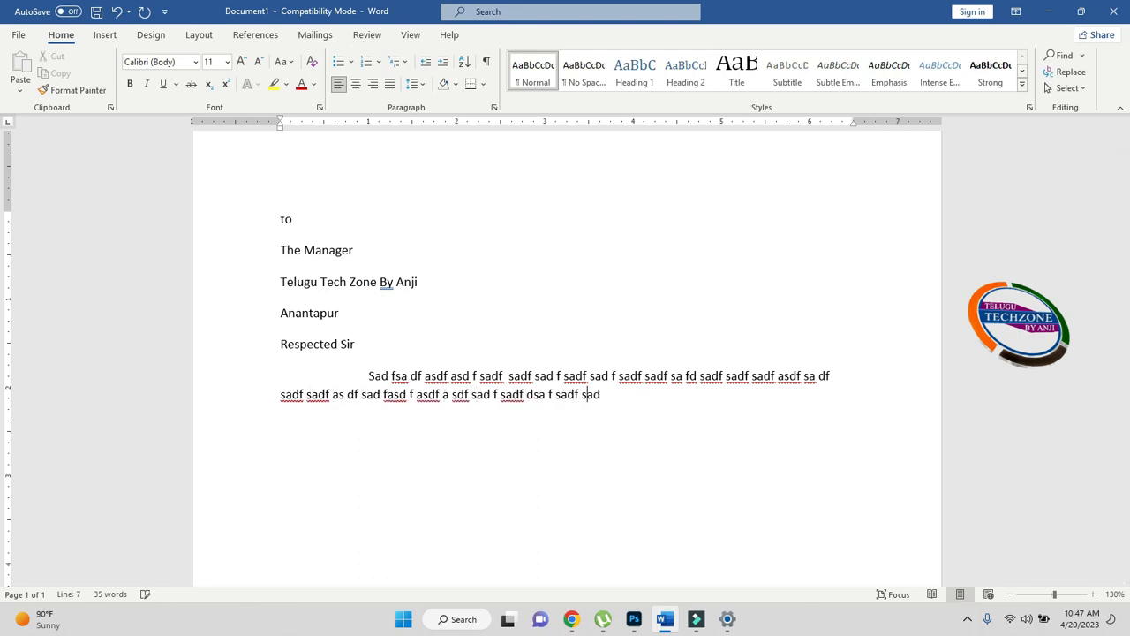
type(" f sadf sad fas df sadf sad fa sf asd fa dsf sadfdsa f sadf sadf sad f")
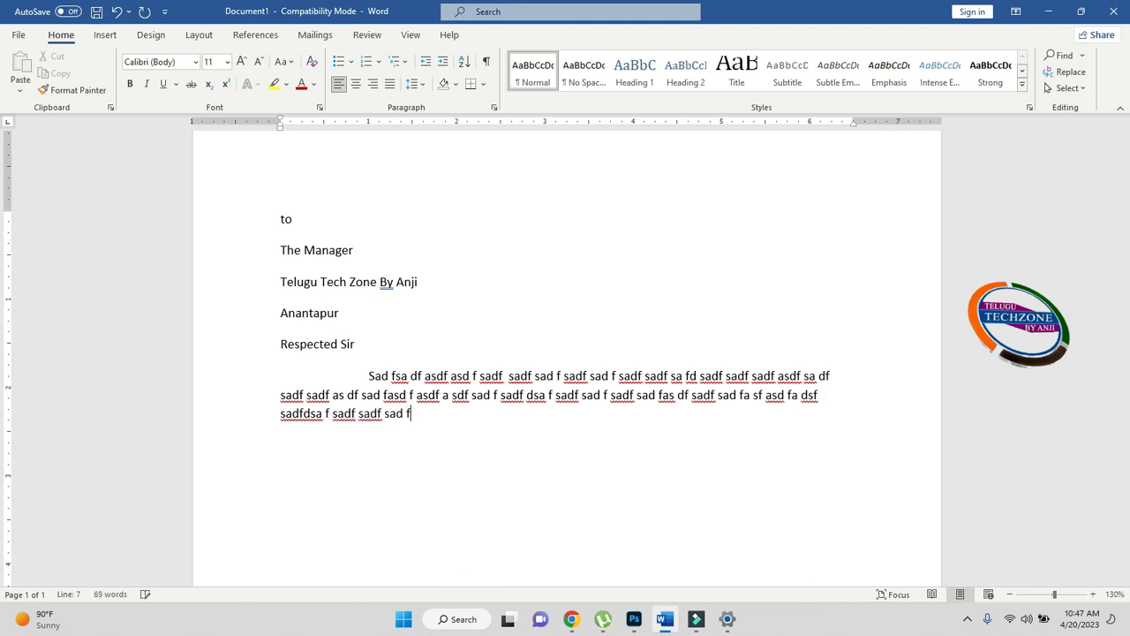
key("Return")
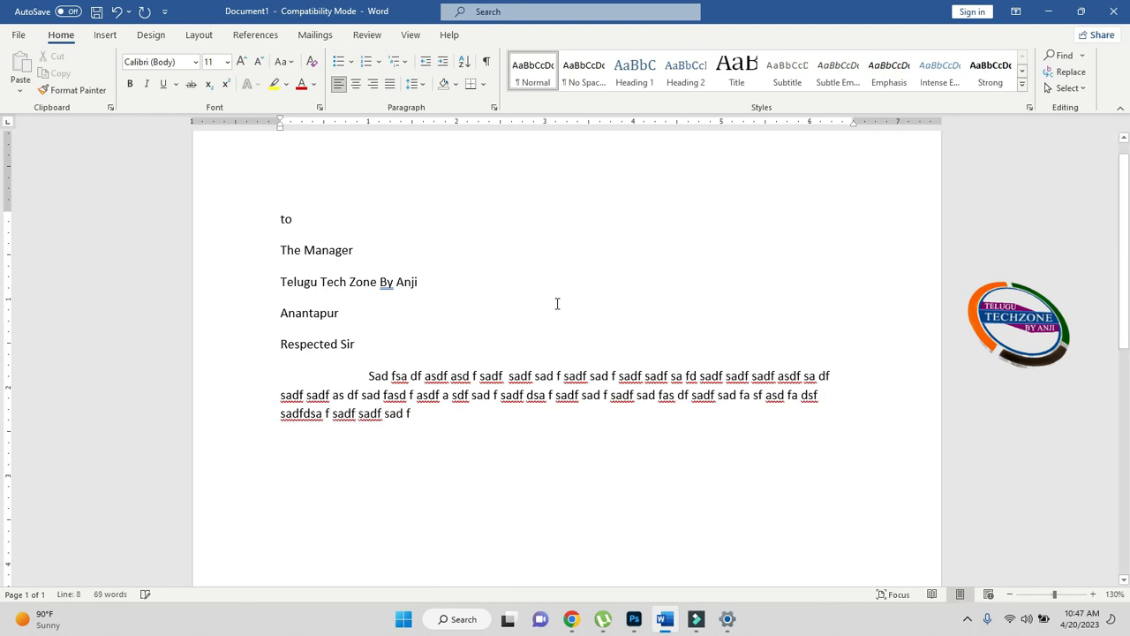
End the body paragraph with a full stop and start a new line below it.
left_click(363, 376)
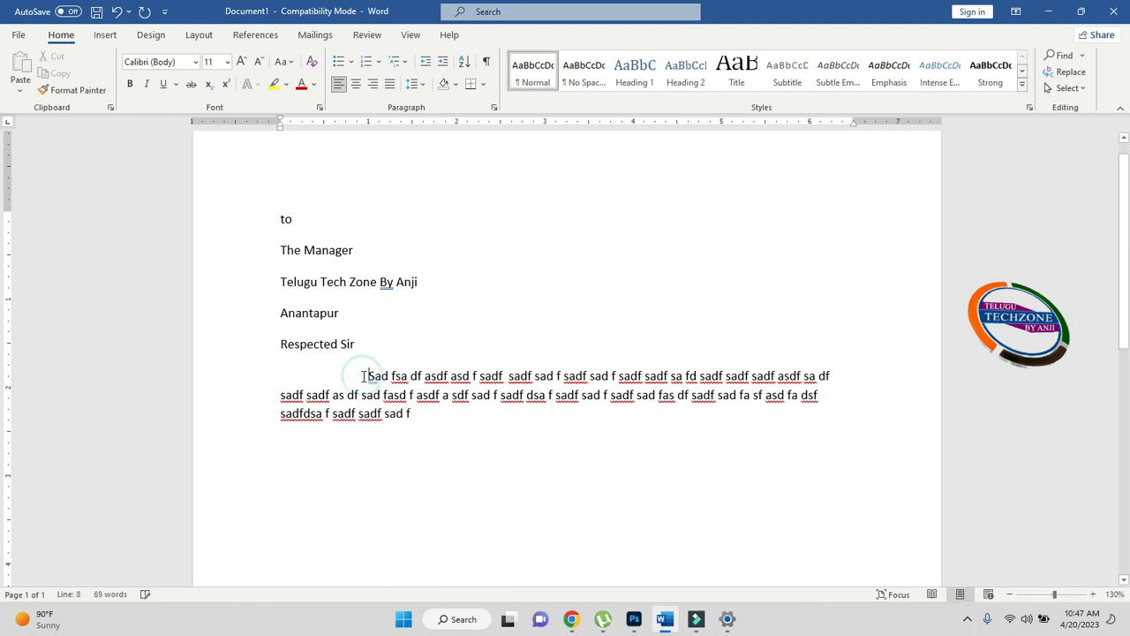
left_click(421, 417)
type(".")
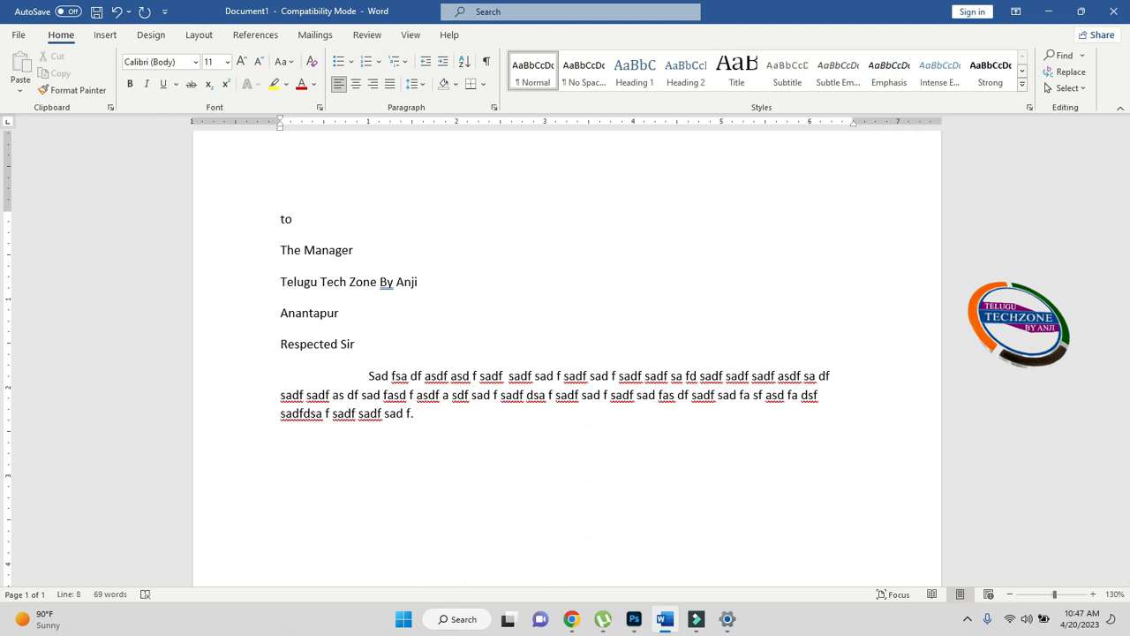
key("Return")
Capitalise the opening word of the letter so it reads "To".
left_click(285, 218)
key("BackSpace")
type("T")
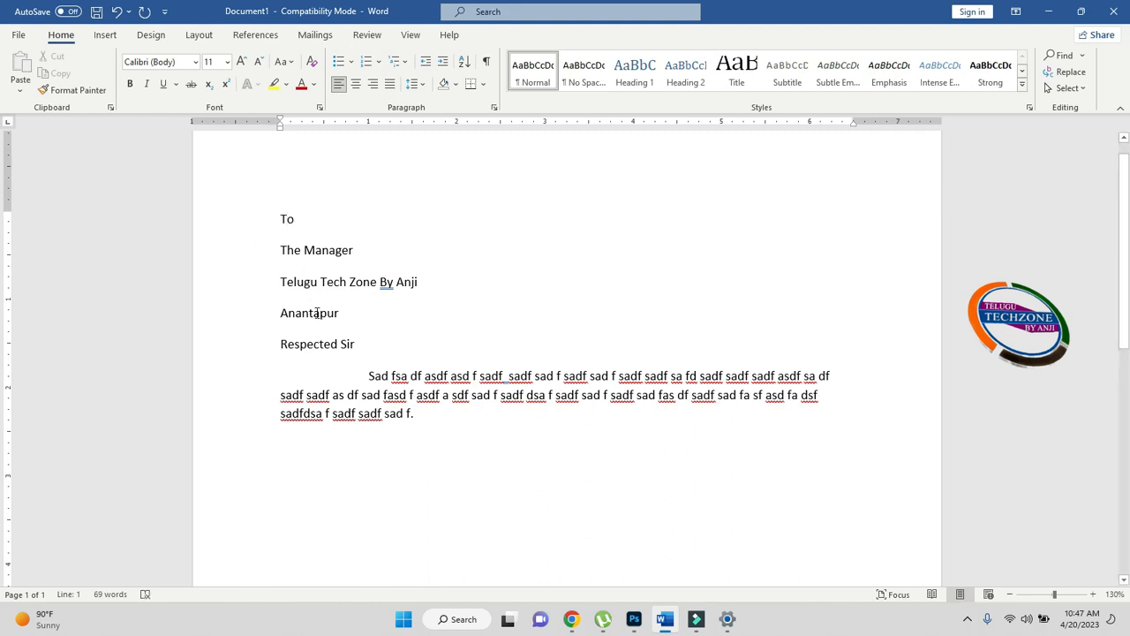
left_click_drag(302, 223, 270, 216)
left_click_drag(356, 250, 282, 250)
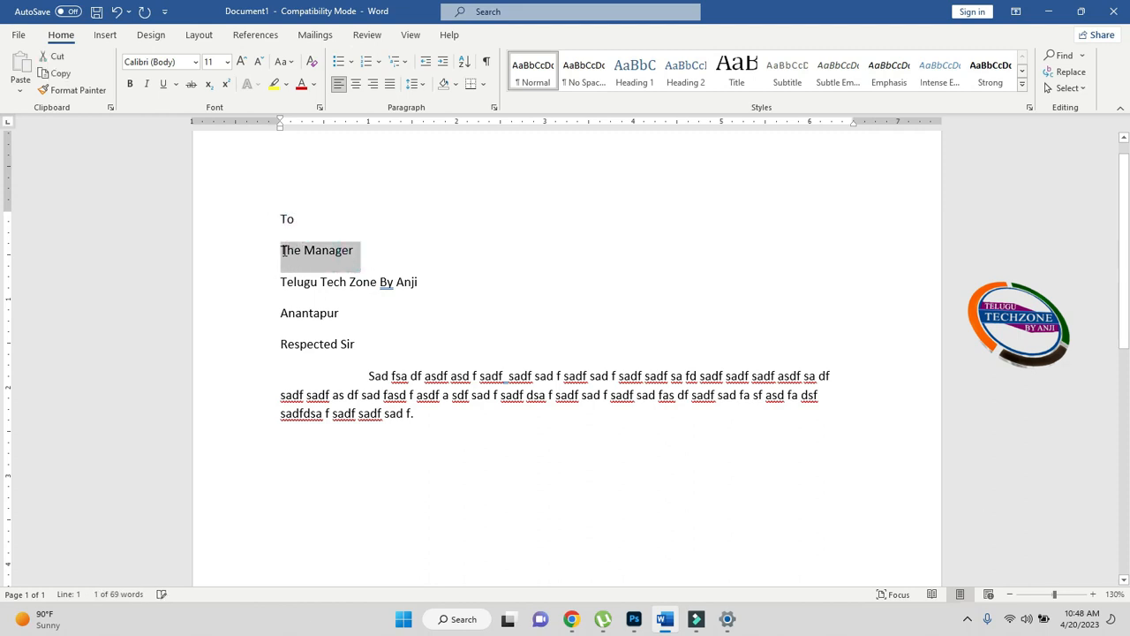
left_click_drag(427, 282, 280, 283)
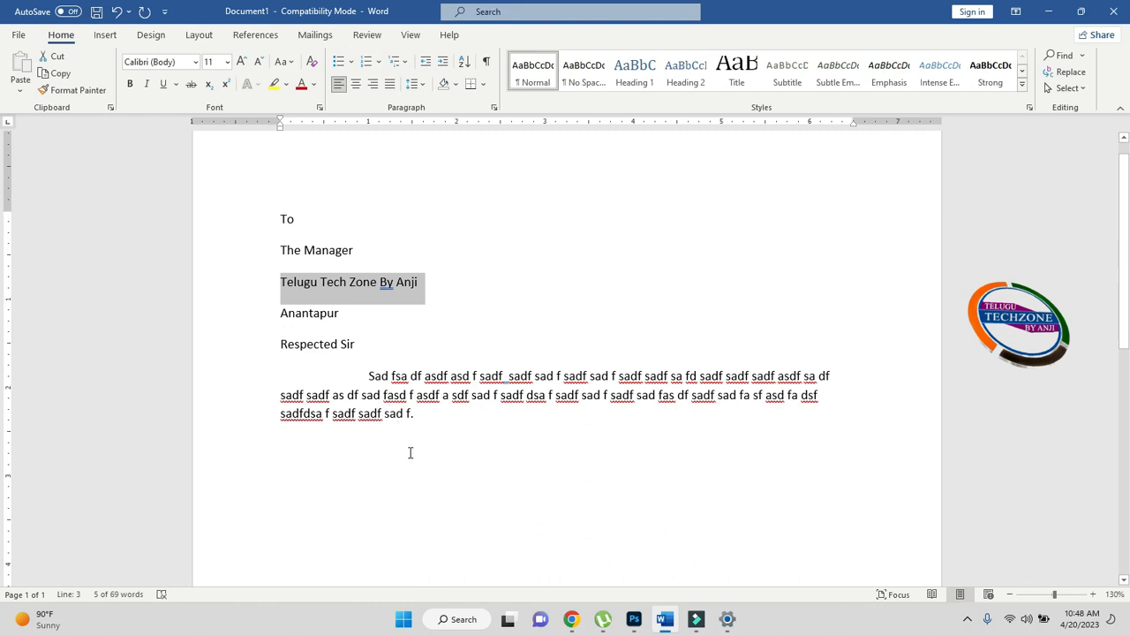
left_click(419, 416)
type("xxxxxxxxxxxxxxxxxxxxxxxxxxxx")
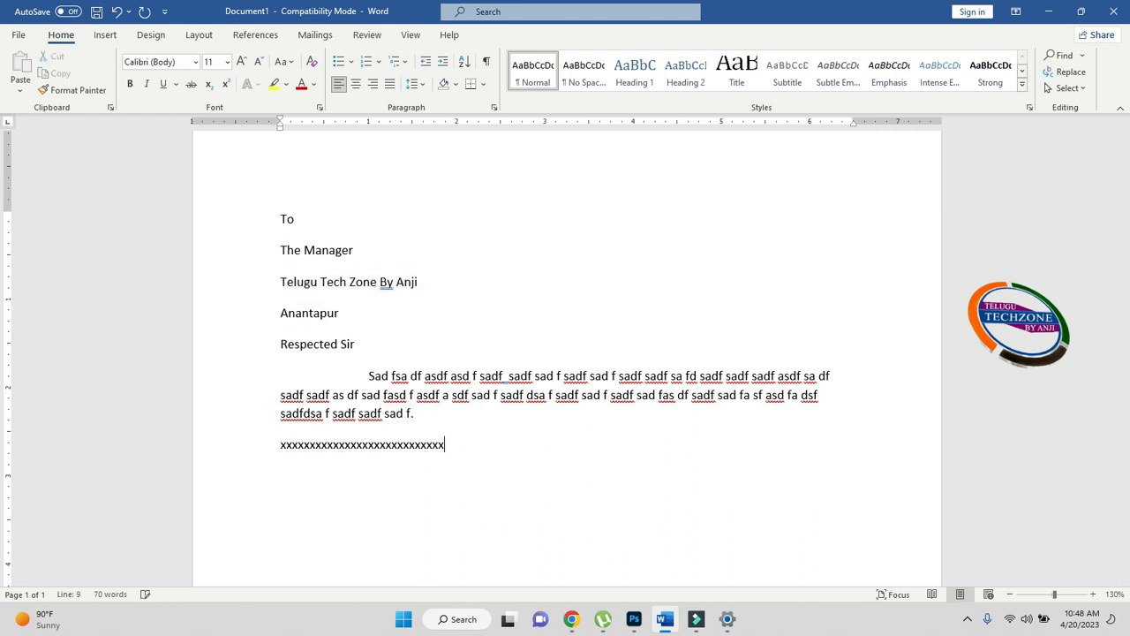
key("BackSpace")
key("BackSpace")
key("BackSpace")
key("BackSpace")
key("BackSpace")
key("BackSpace")
key("BackSpace")
key("BackSpace")
key("BackSpace")
key("BackSpace")
key("BackSpace")
key("BackSpace")
key("BackSpace")
key("BackSpace")
key("BackSpace")
key("BackSpace")
key("BackSpace")
key("BackSpace")
key("BackSpace")
key("BackSpace")
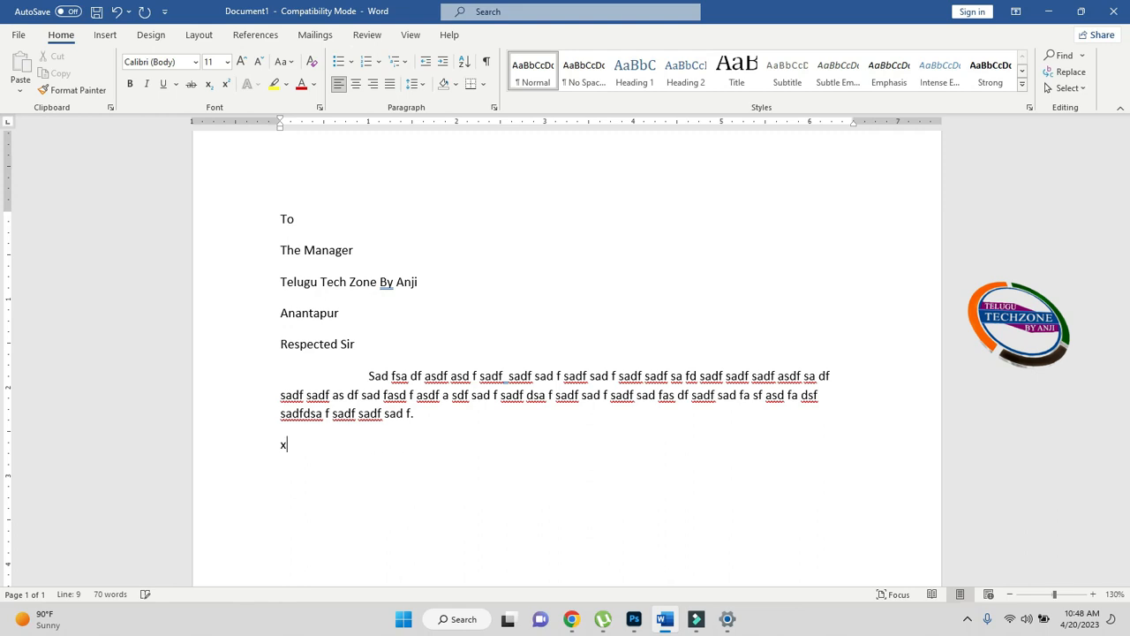
Write the closing line "Thanking you" below the body paragraph and leave an empty line beneath it.
type("Thanki")
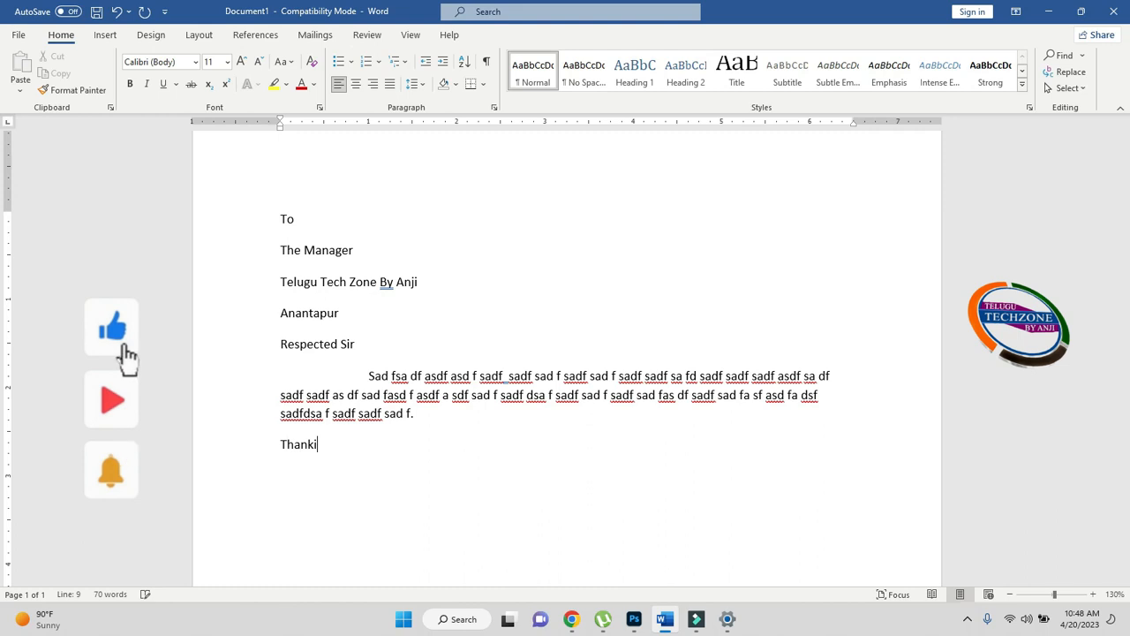
type("ng you")
key("Return")
key("Return")
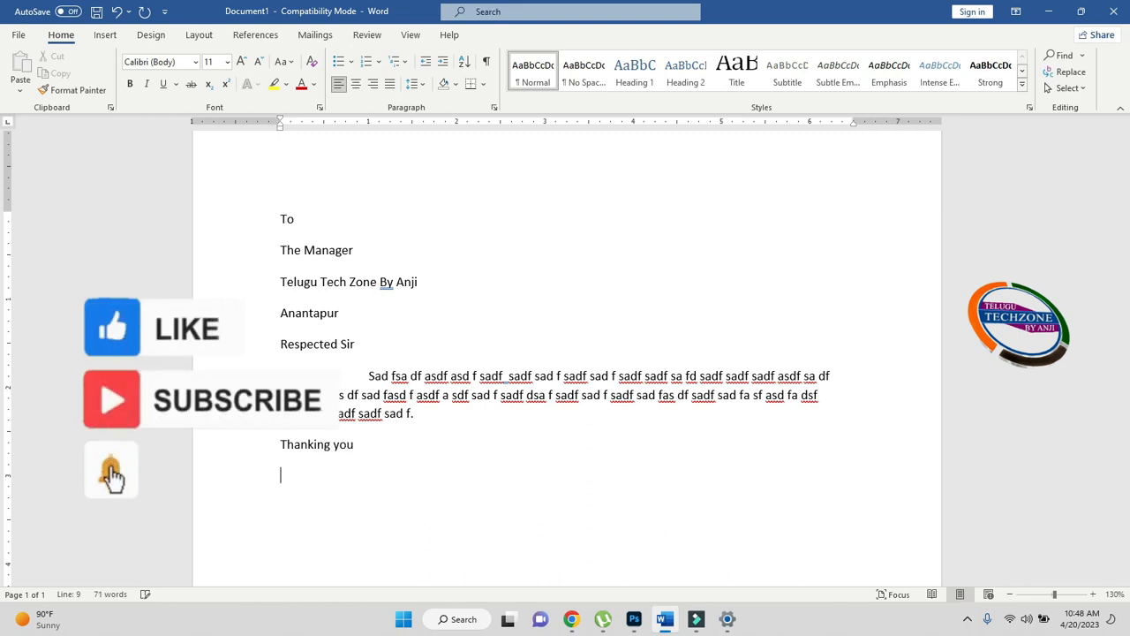
Add the sign-off "Yours Faithfully" tabbed in to the 4-inch mark, with a row of x's below it as the signature placeholder.
key("Tab")
key("Tab")
key("Tab")
key("Tab")
key("Tab")
key("Tab")
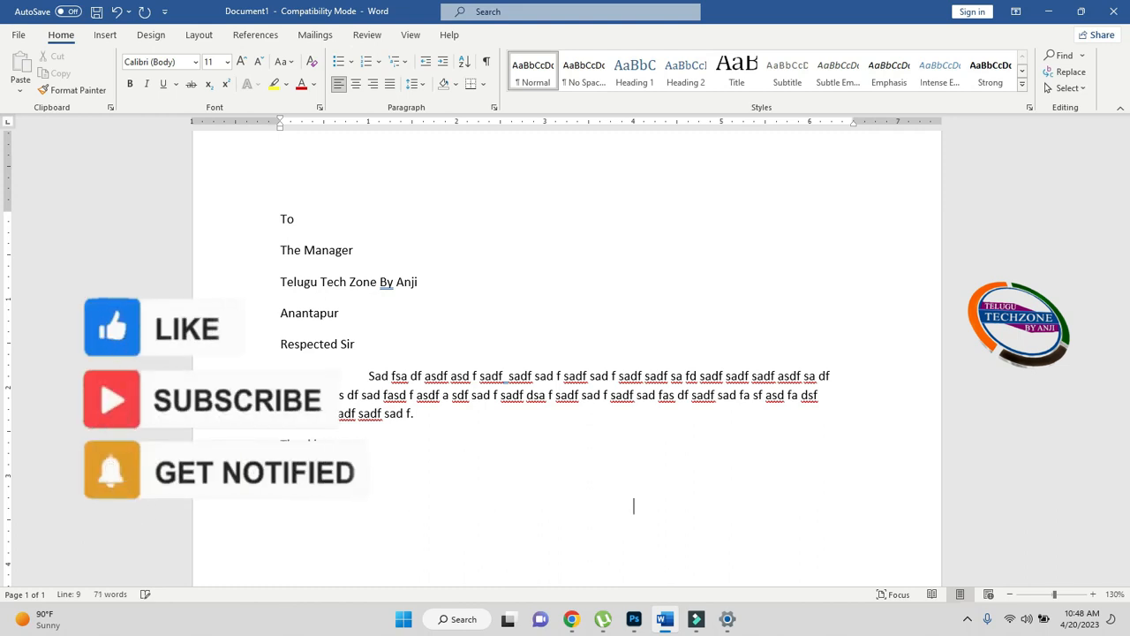
type("Yours Faithfully")
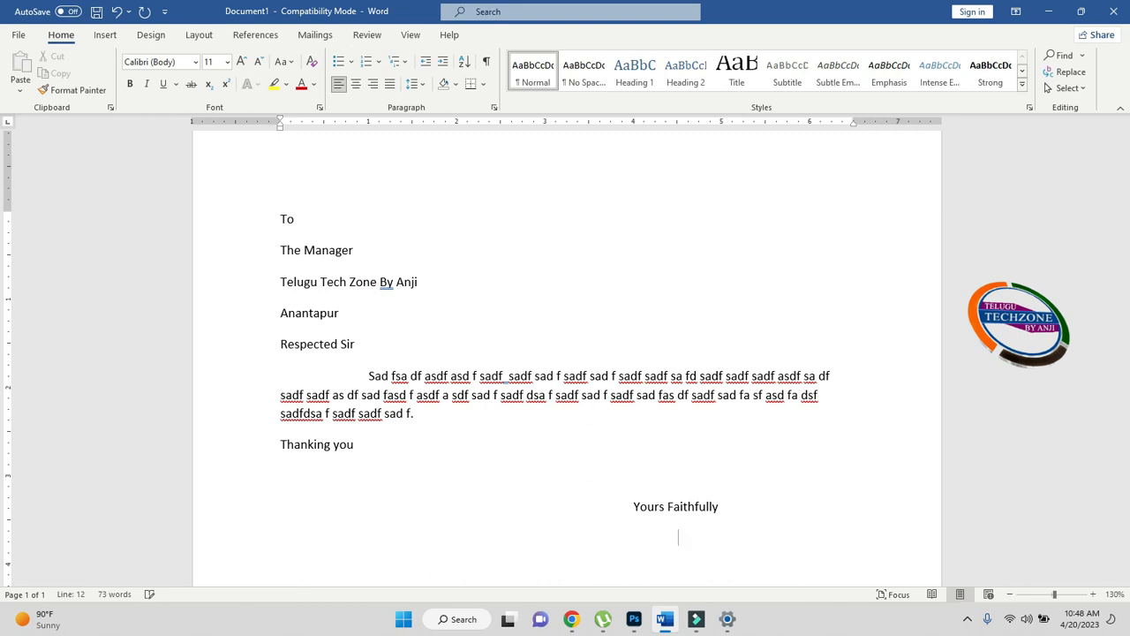
type("uxxxxxxxxxxxxxxxxxxx")
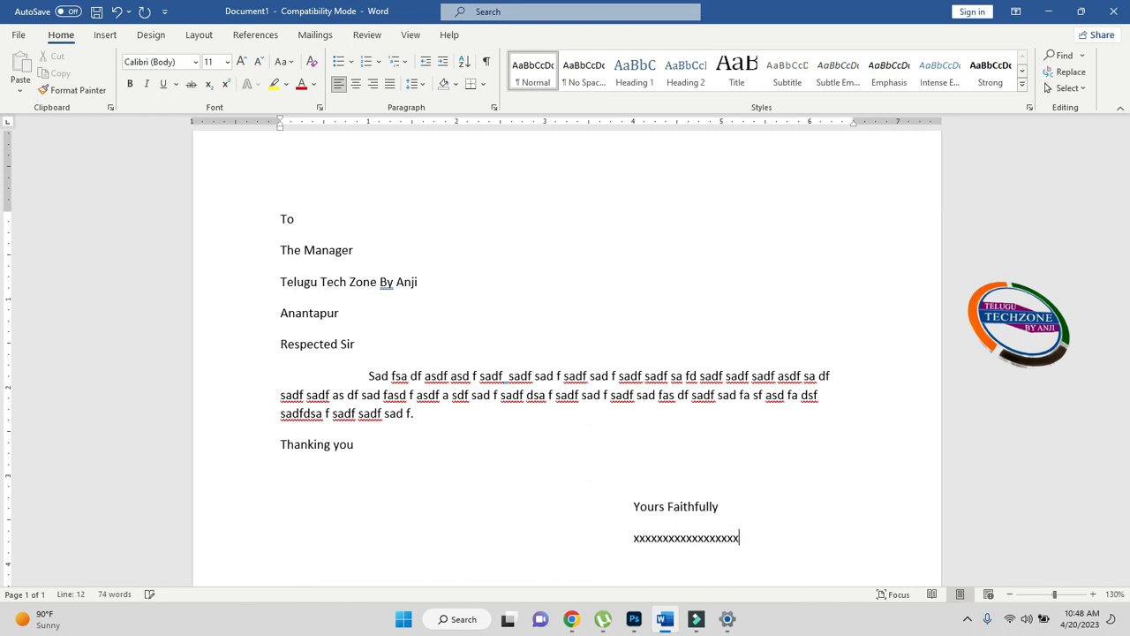
key("Return")
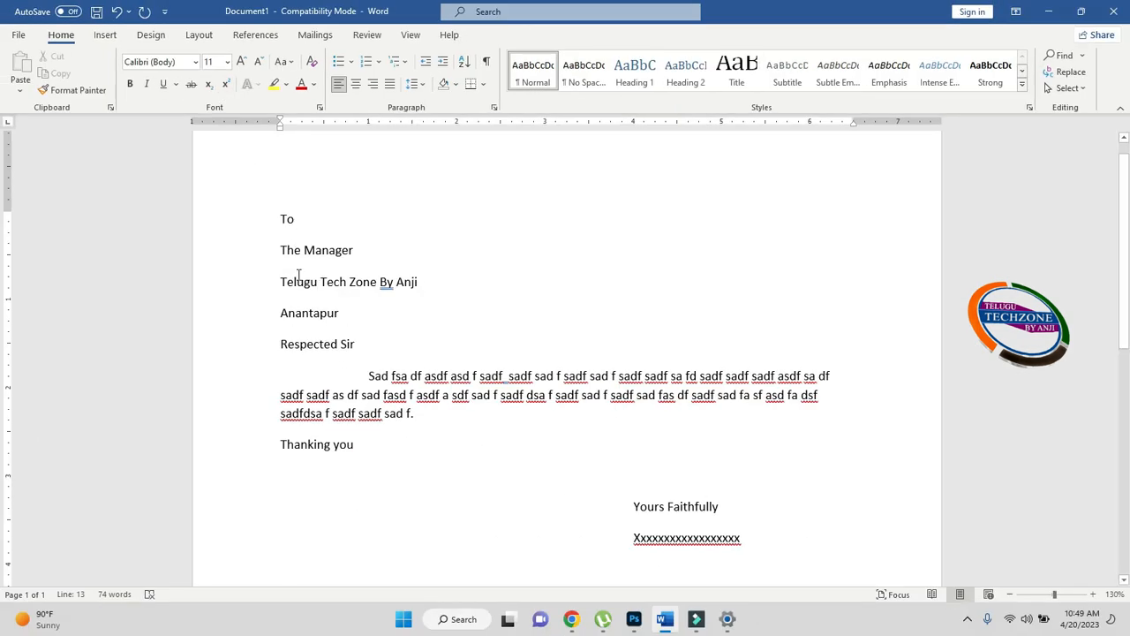
Set the font of the four addressee lines from "To" to "Anantapur" to Bahnschrift SemiLight SemiCondensed.
left_click_drag(279, 220, 351, 317)
left_click(355, 315)
left_click_drag(279, 214, 367, 317)
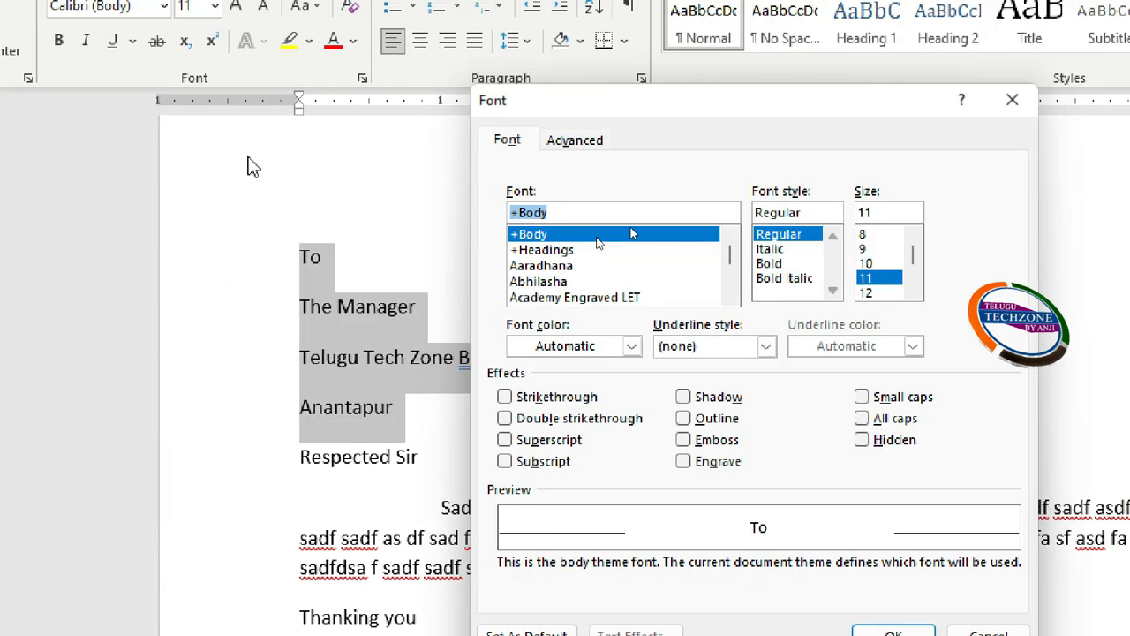
left_click(988, 633)
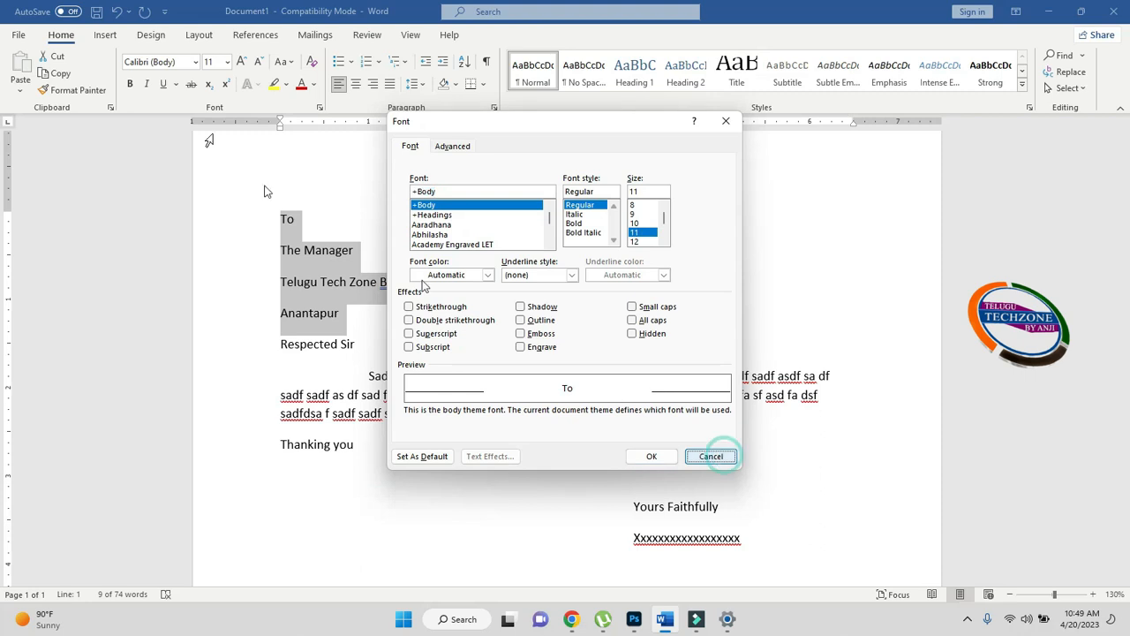
left_click(194, 62)
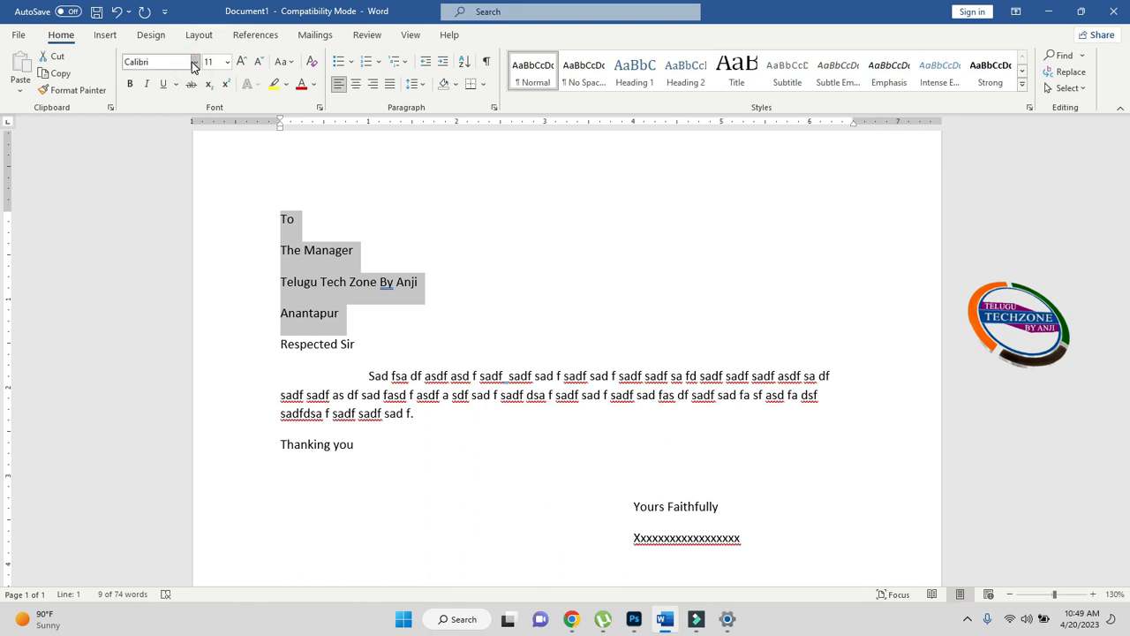
left_click(194, 63)
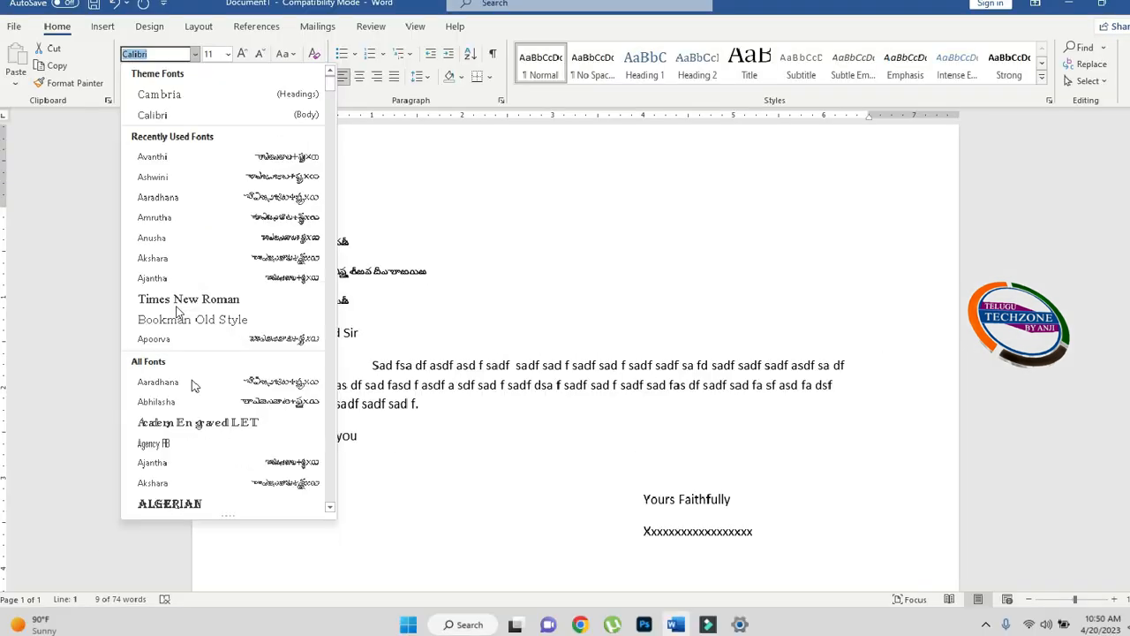
scroll(233, 460, "down", 5)
scroll(207, 365, "down", 3)
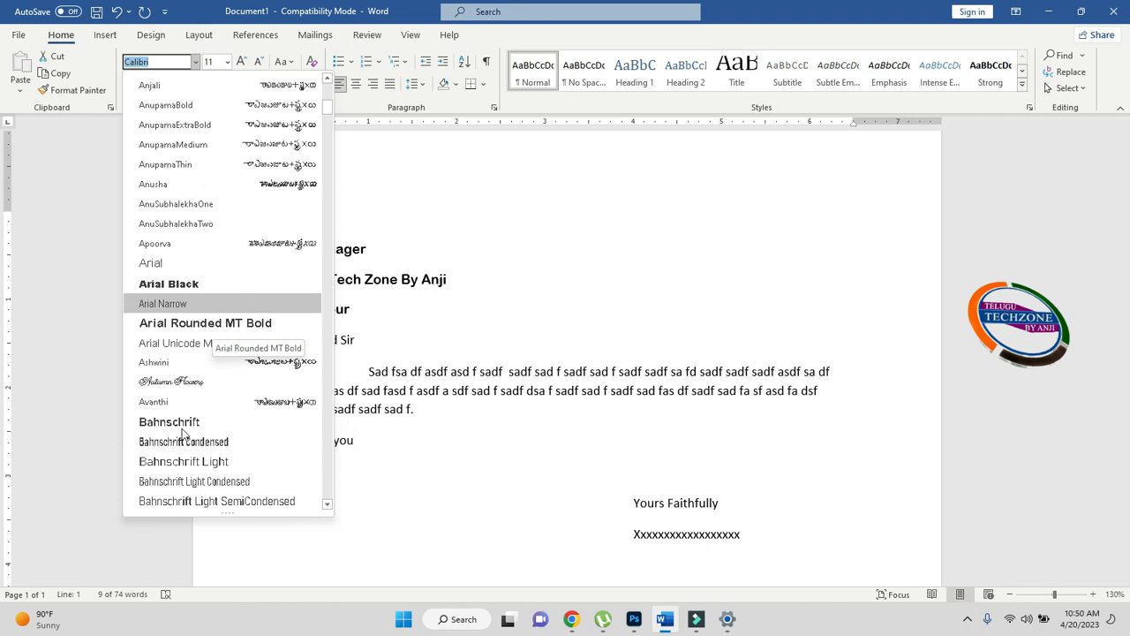
scroll(208, 450, "down", 3)
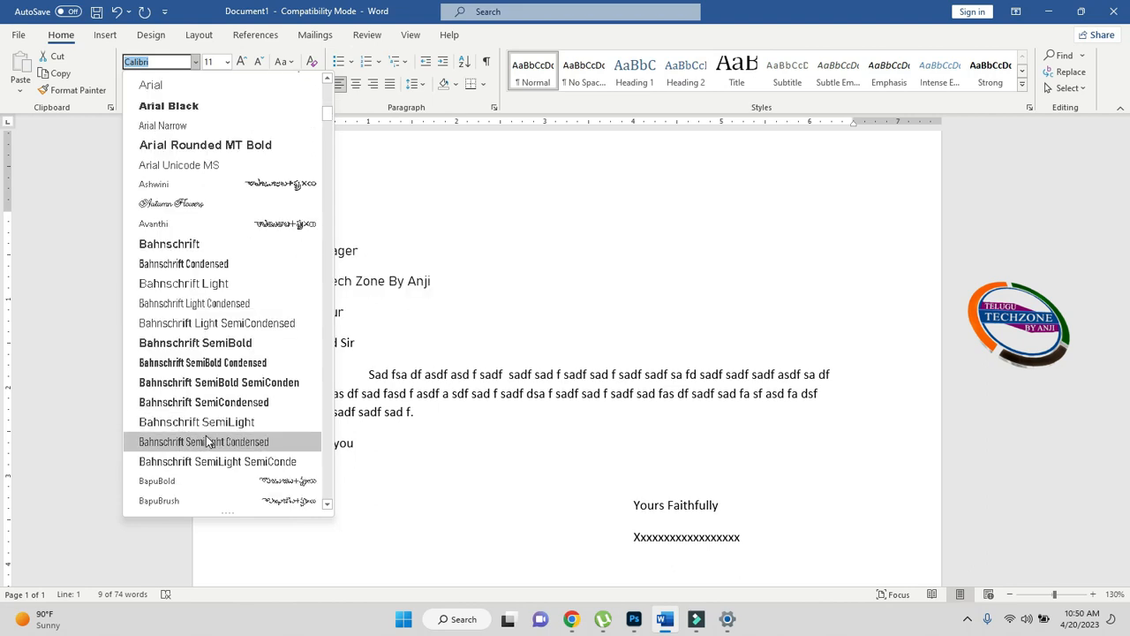
left_click(218, 462)
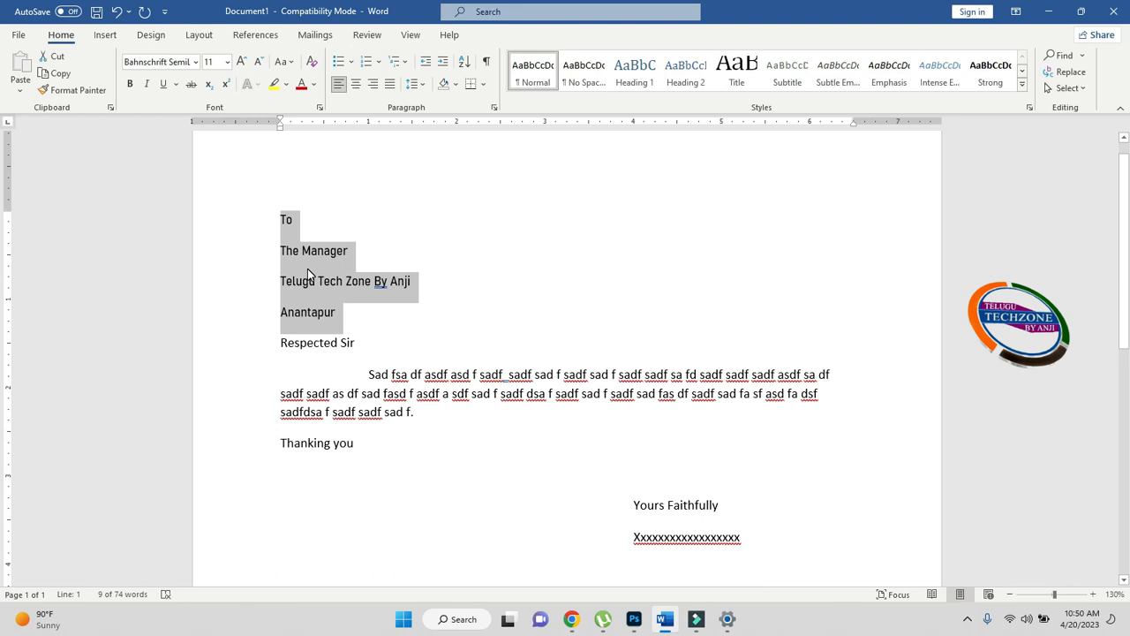
Format the four addressee lines in Bookman Old Style at font size 12.
left_click(192, 62)
left_click(196, 63)
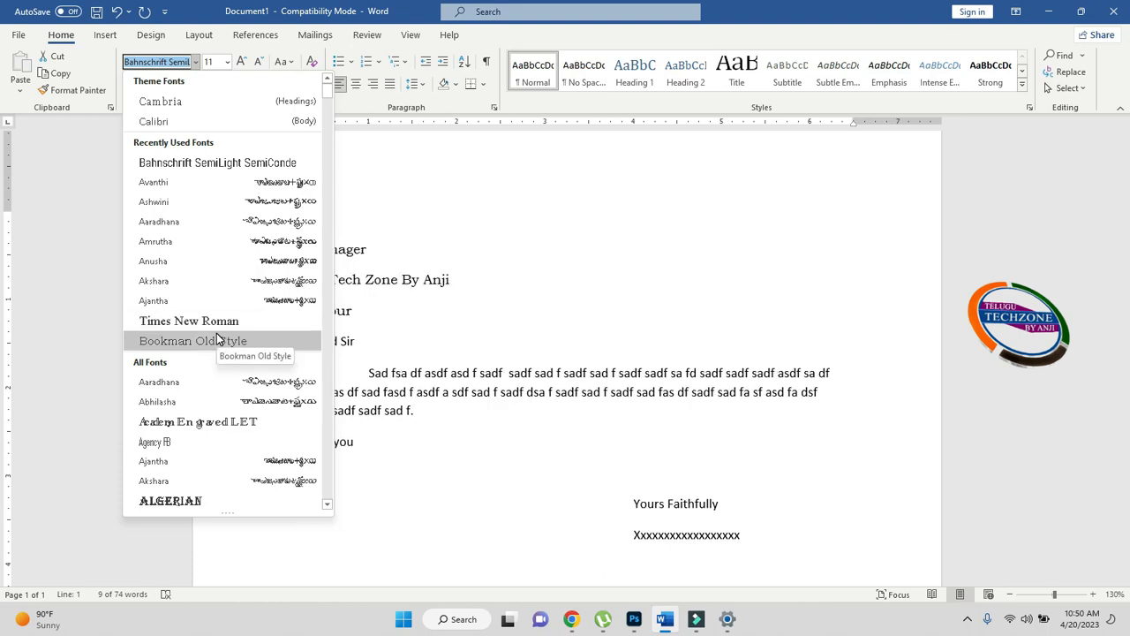
left_click(217, 340)
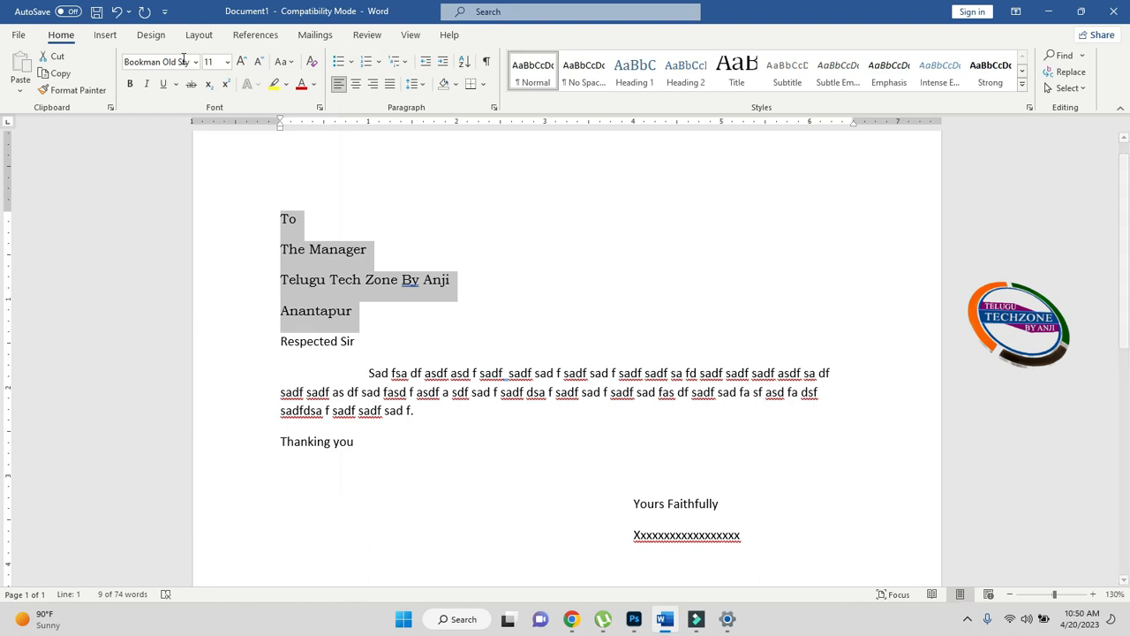
left_click(307, 310)
left_click_drag(280, 217, 356, 311)
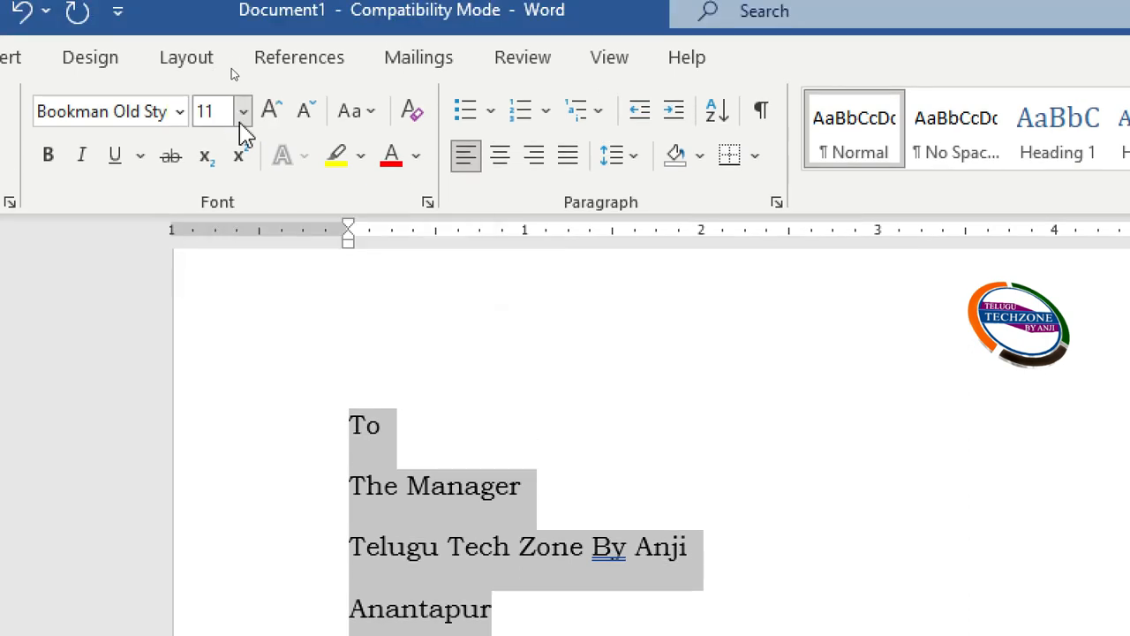
left_click(244, 115)
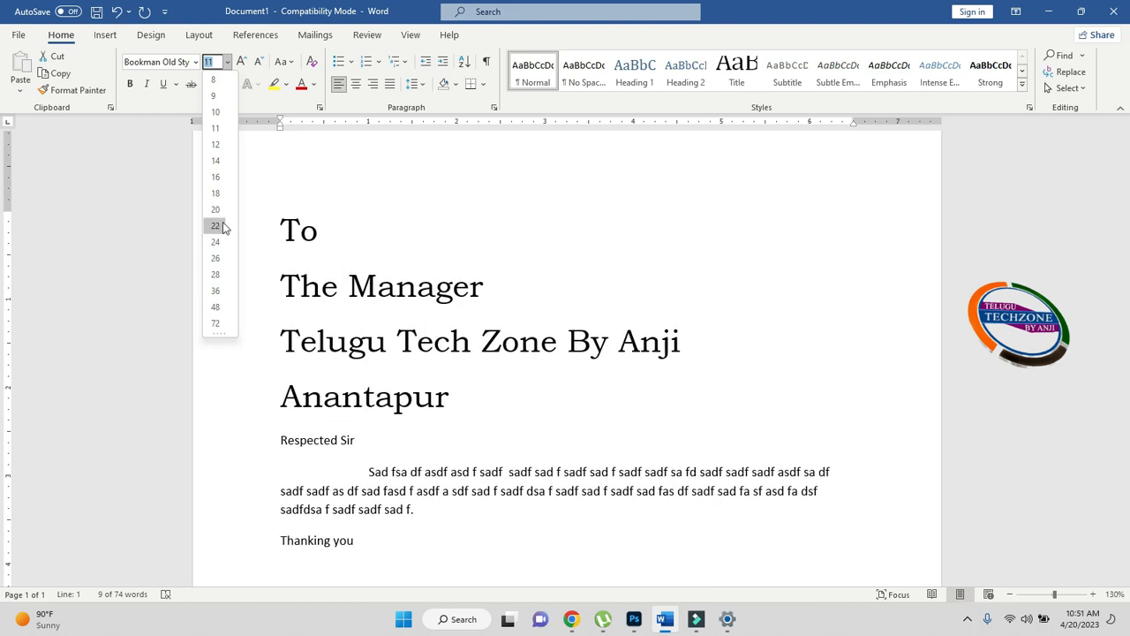
left_click(217, 145)
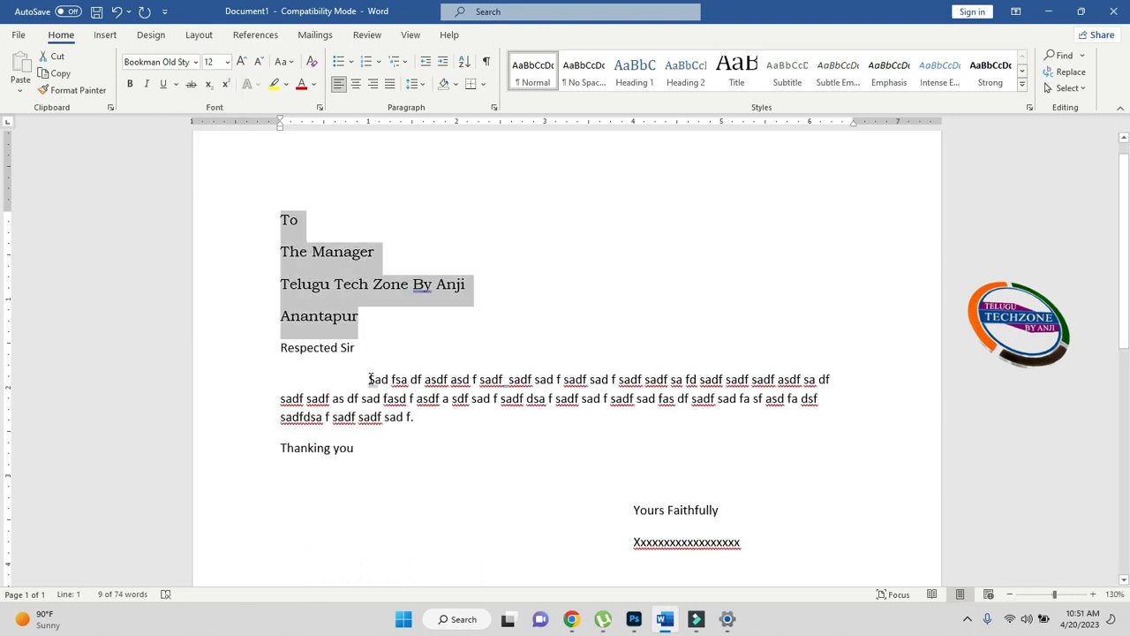
Set the font size of the whole body paragraph to 12.
left_click_drag(370, 380, 434, 429)
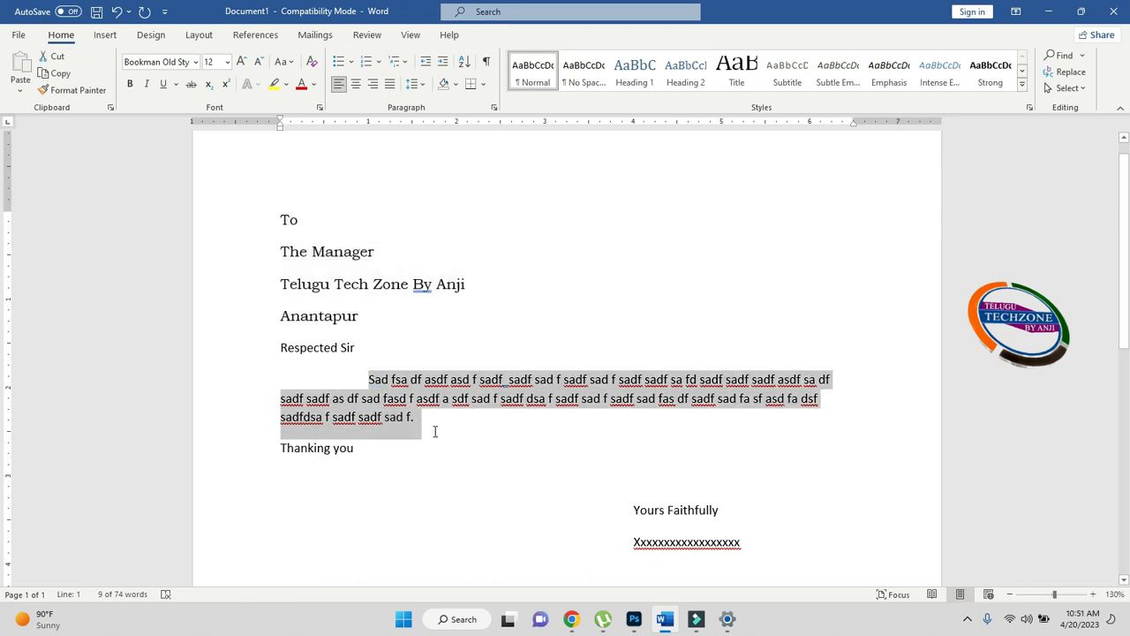
left_click(227, 62)
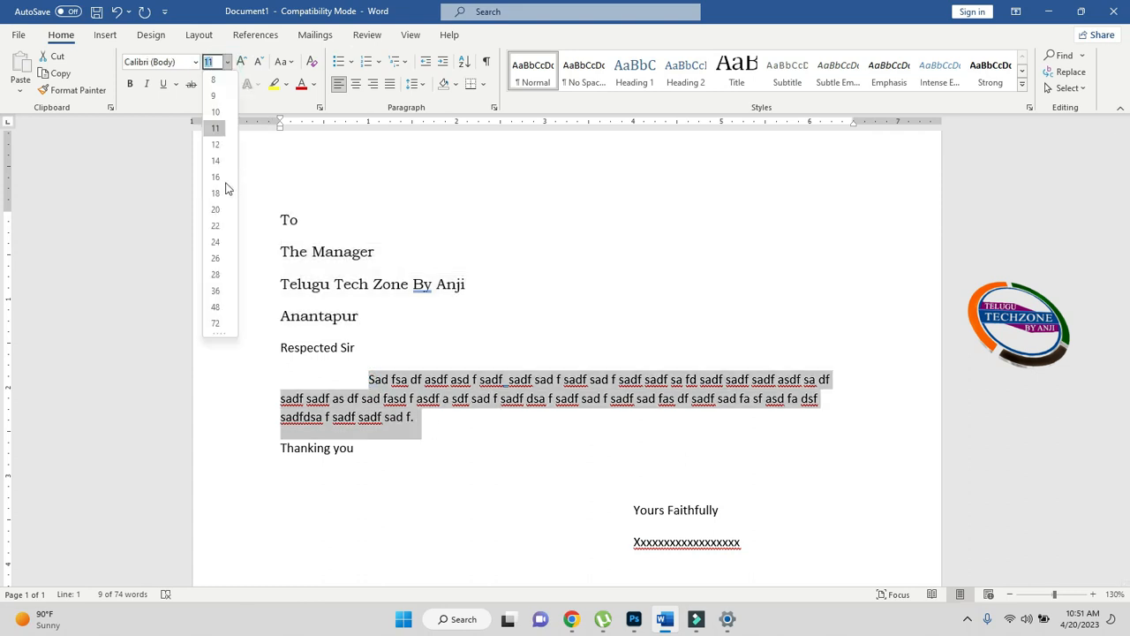
left_click(217, 145)
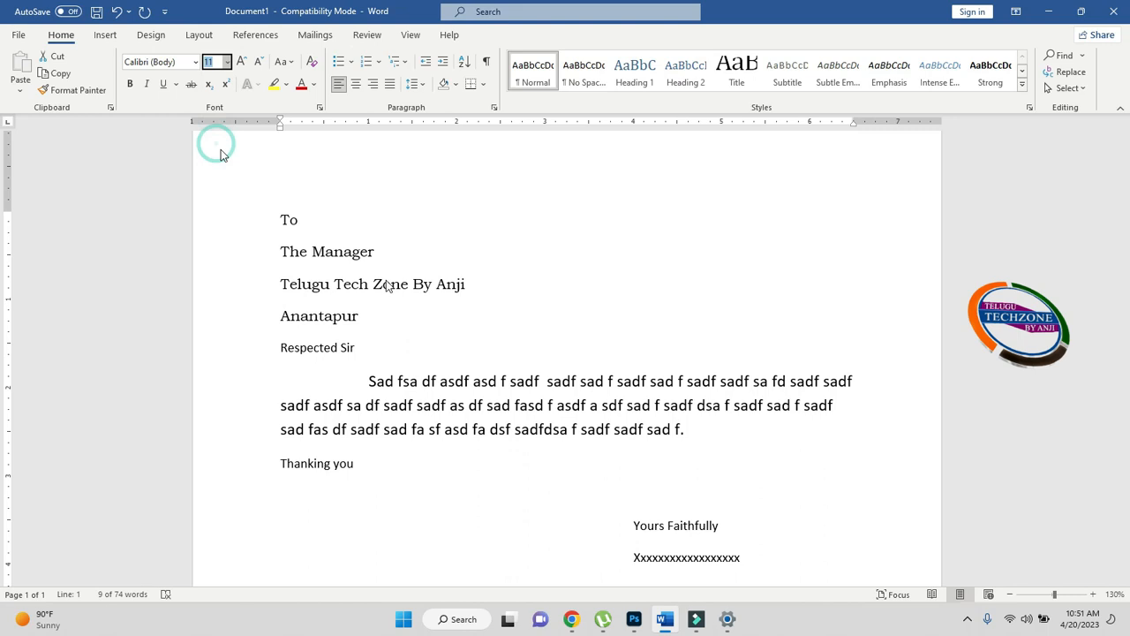
Try setting only the word "Tech" in the third addressee line to font size 72, and undo the change.
left_click(343, 285)
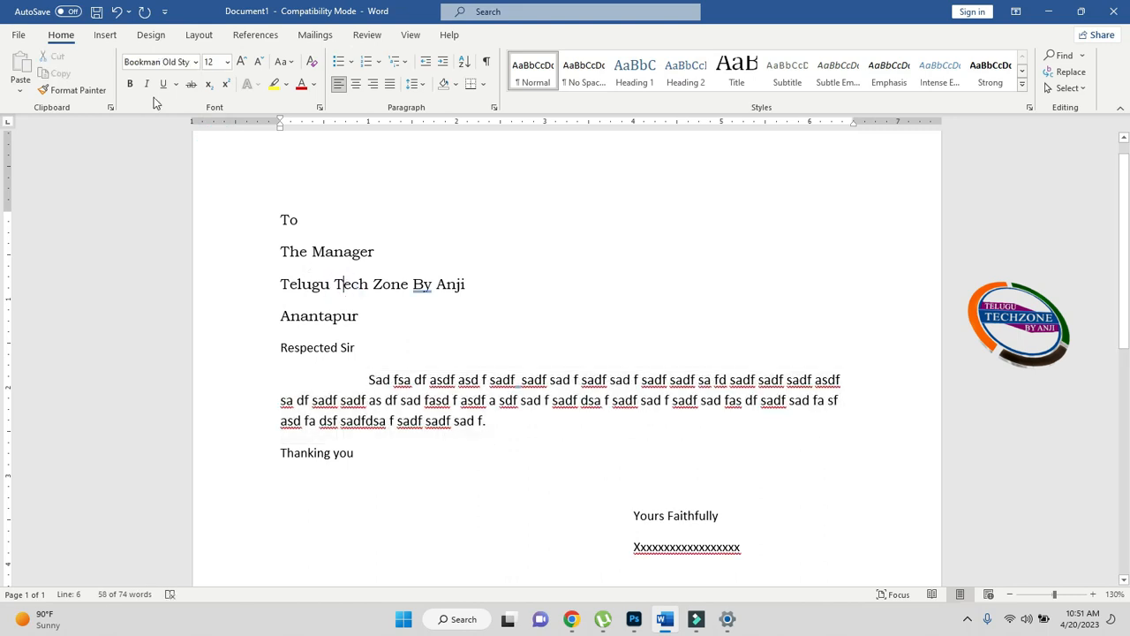
left_click(227, 62)
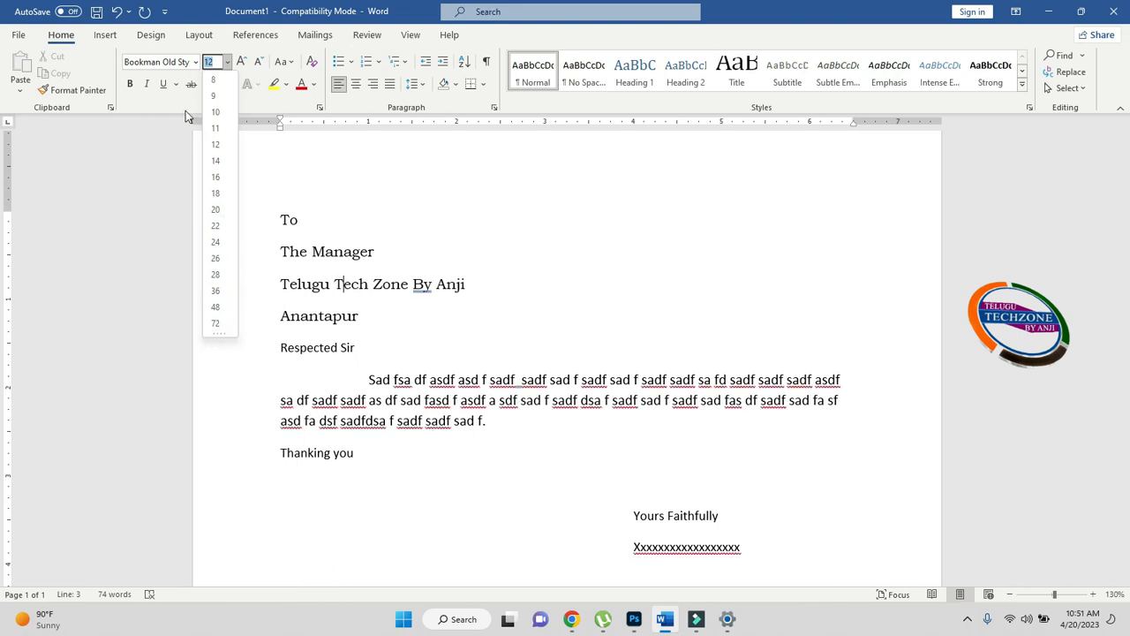
left_click(215, 324)
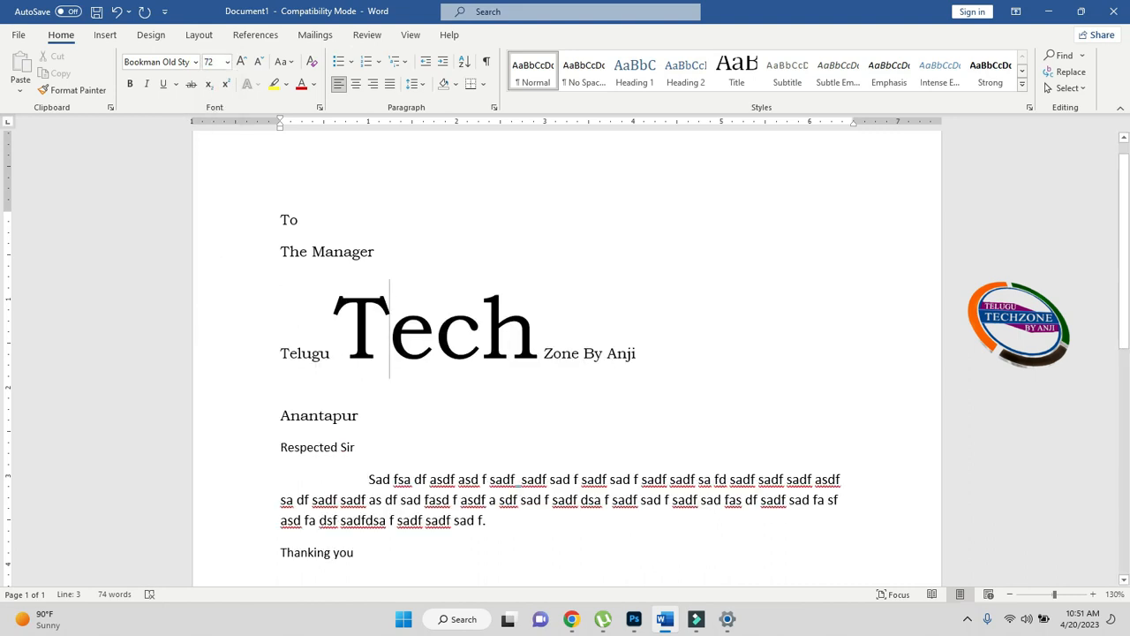
key("ctrl+z")
Set the font size of the four addressee lines to 72 and enlarge it in increments to 110.
left_click_drag(336, 283, 362, 336)
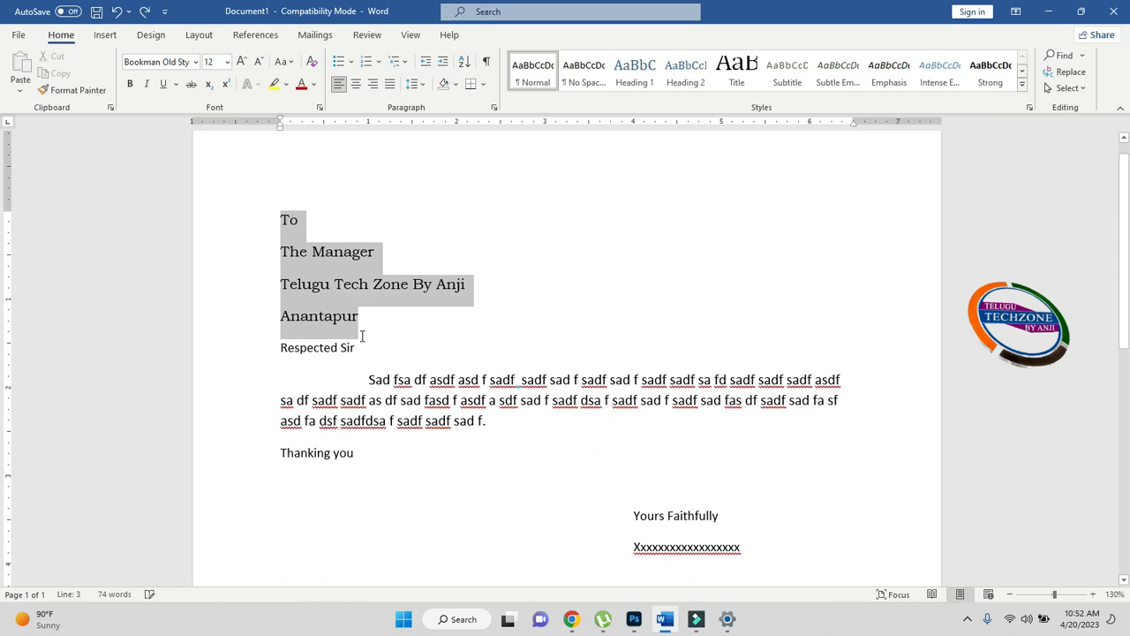
left_click(227, 62)
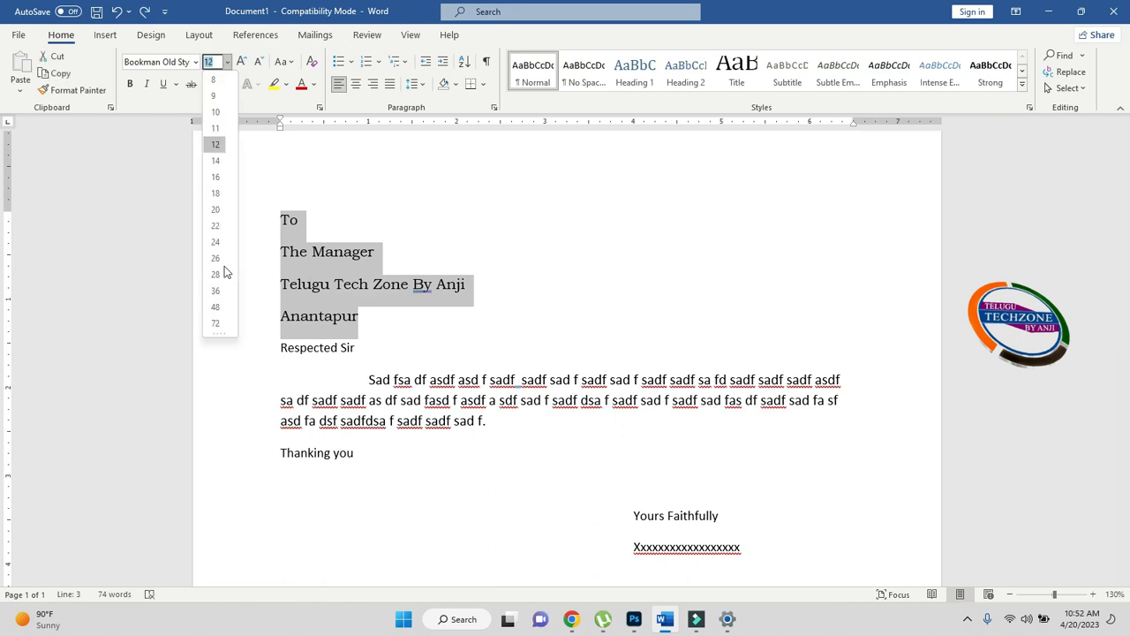
left_click(216, 325)
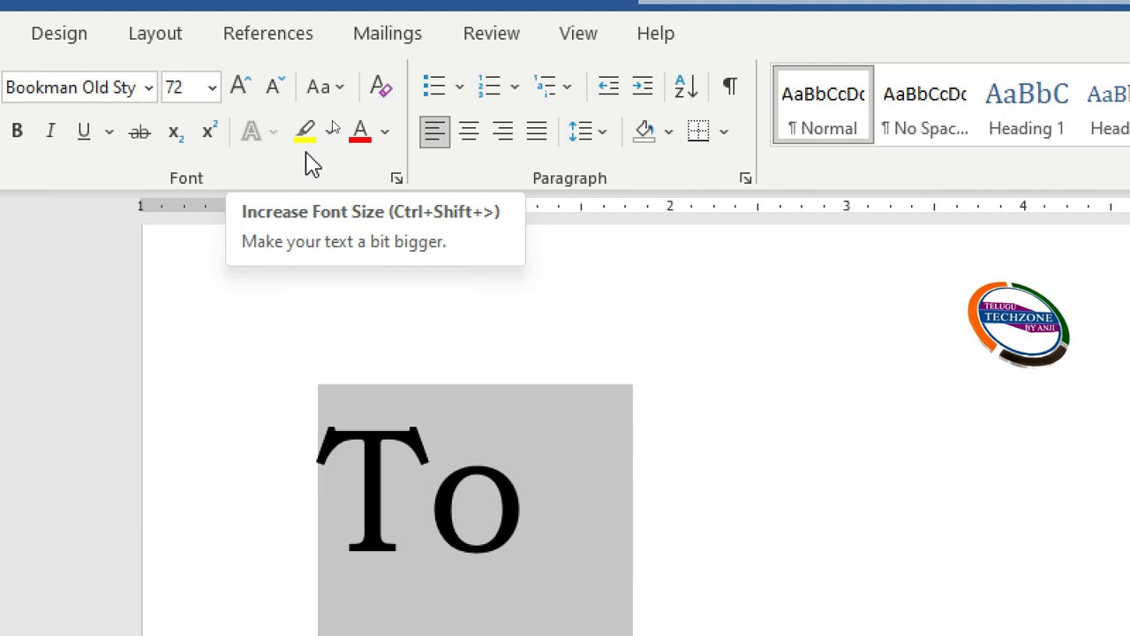
left_click(240, 88)
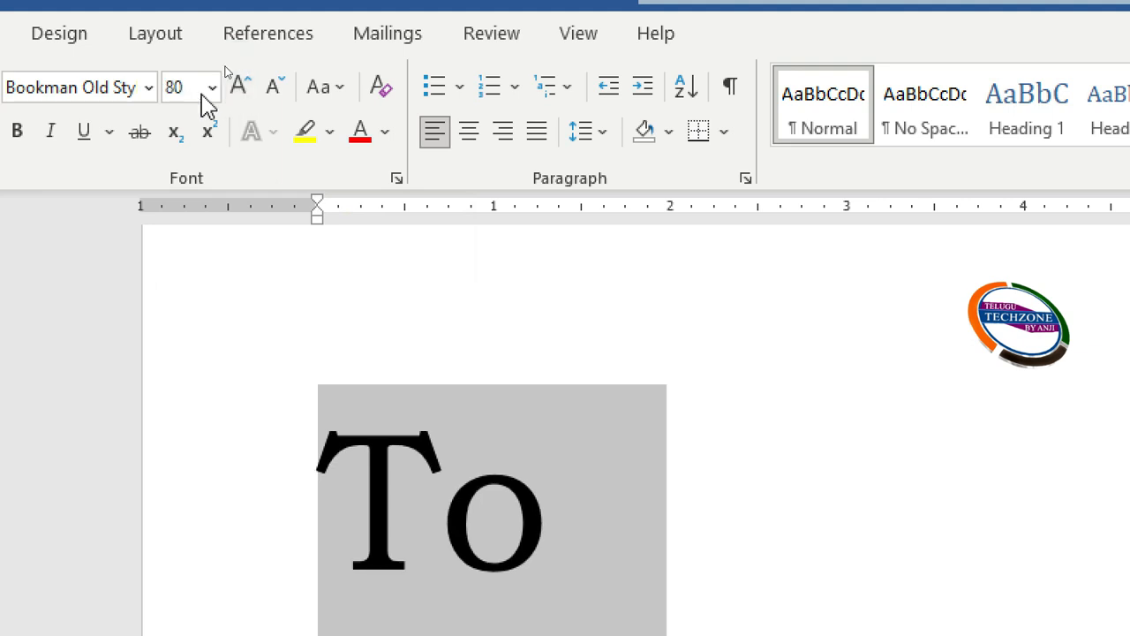
left_click(247, 97)
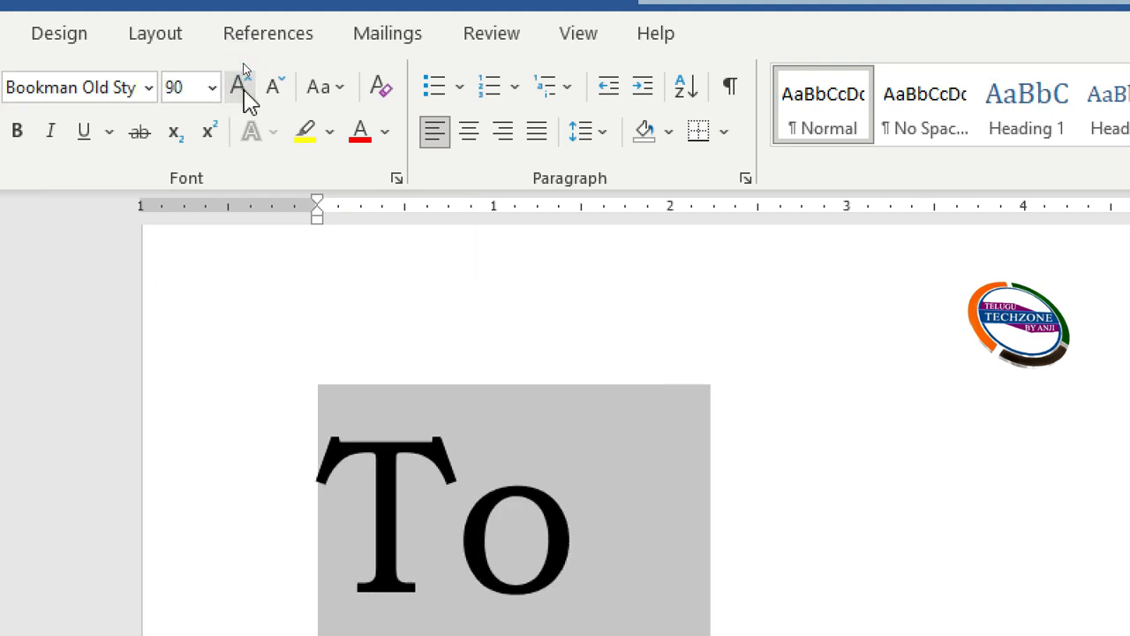
left_click(244, 67)
left_click(244, 67)
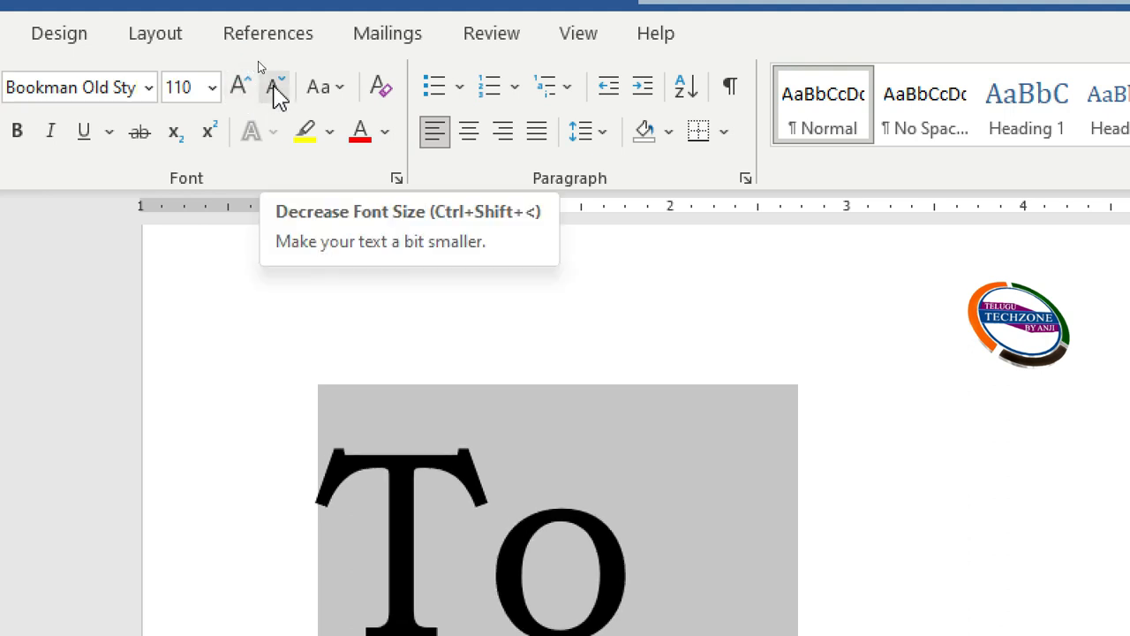
Shrink the addressee lines' font size in increments, and enlarge it again to 110.
left_click(273, 85)
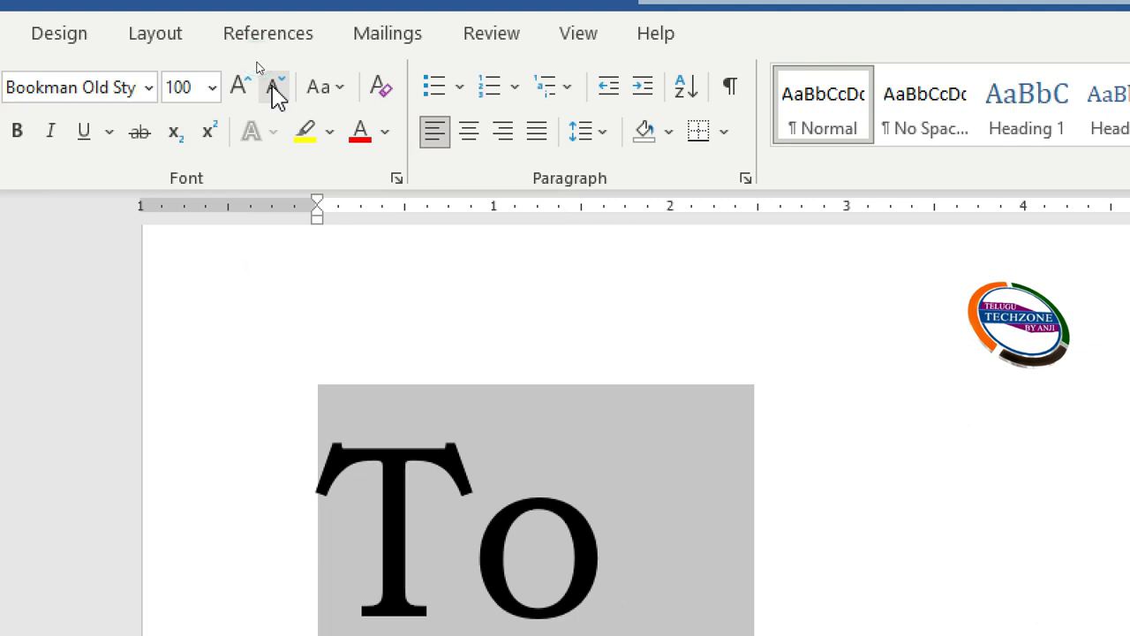
left_click(273, 87)
left_click(239, 85)
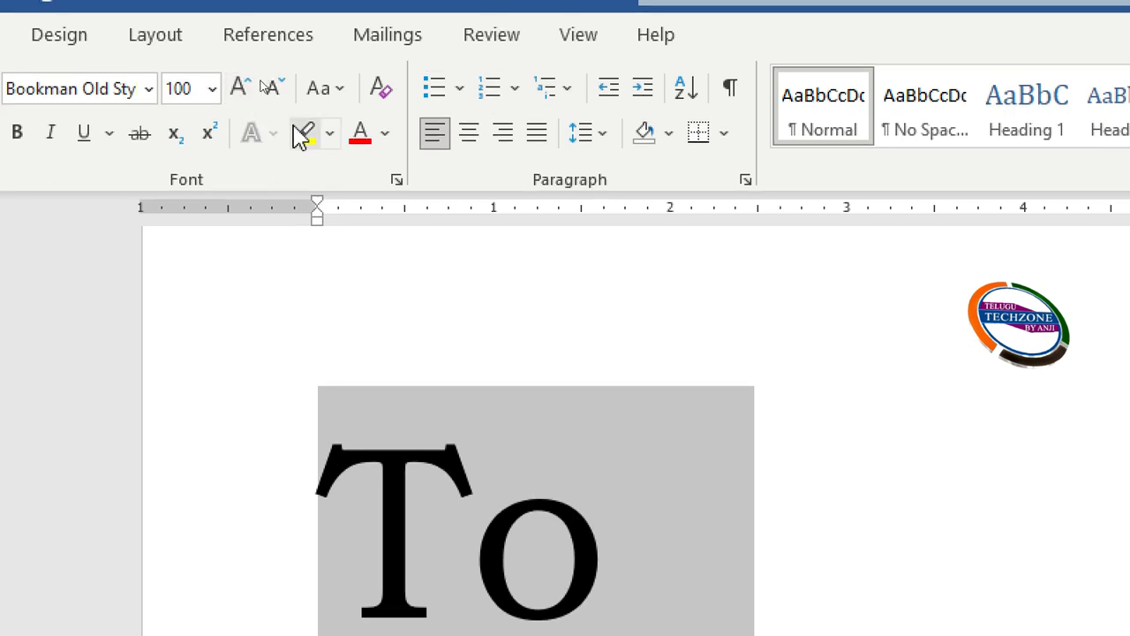
left_click(241, 92)
left_click(239, 92)
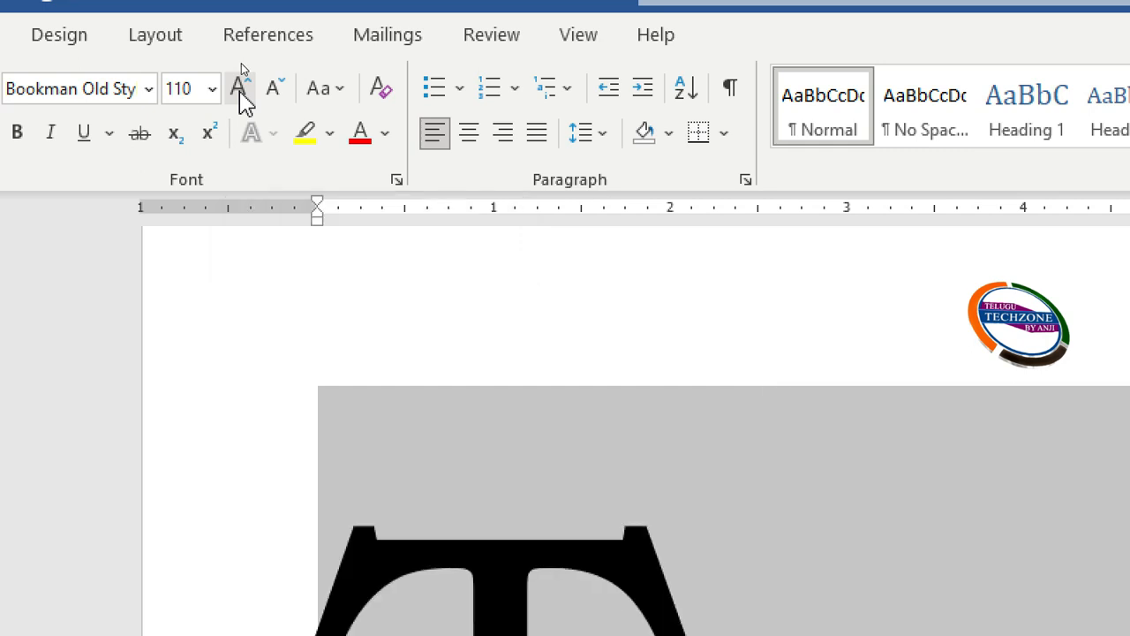
Enlarge the four addressee lines' font size in increments to 1630.
left_click(240, 92)
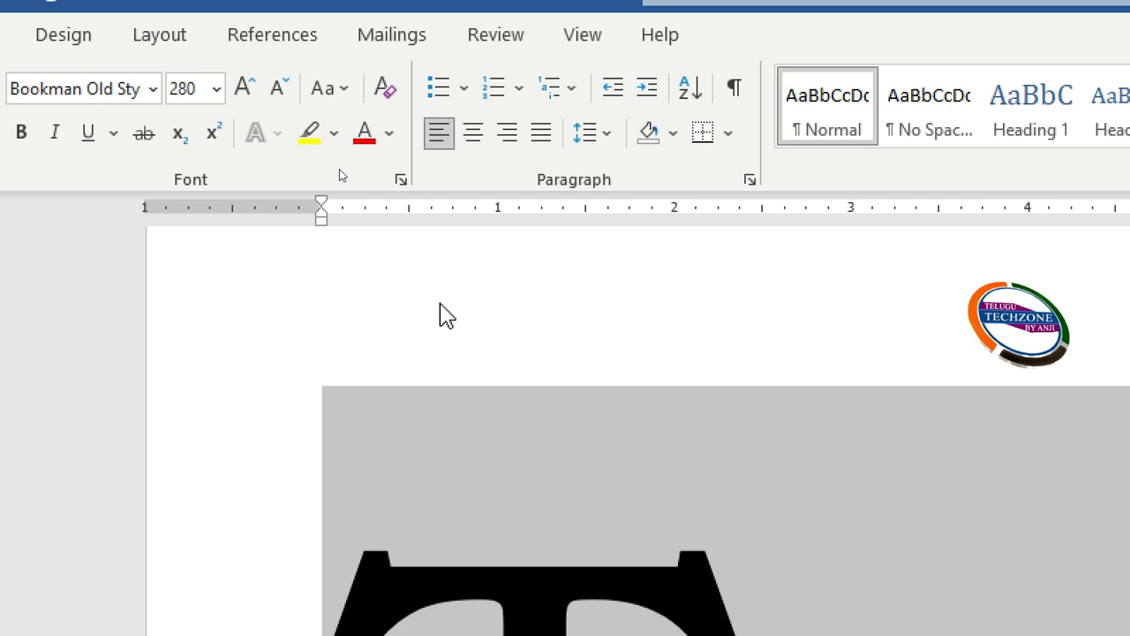
key("ctrl+shift+period")
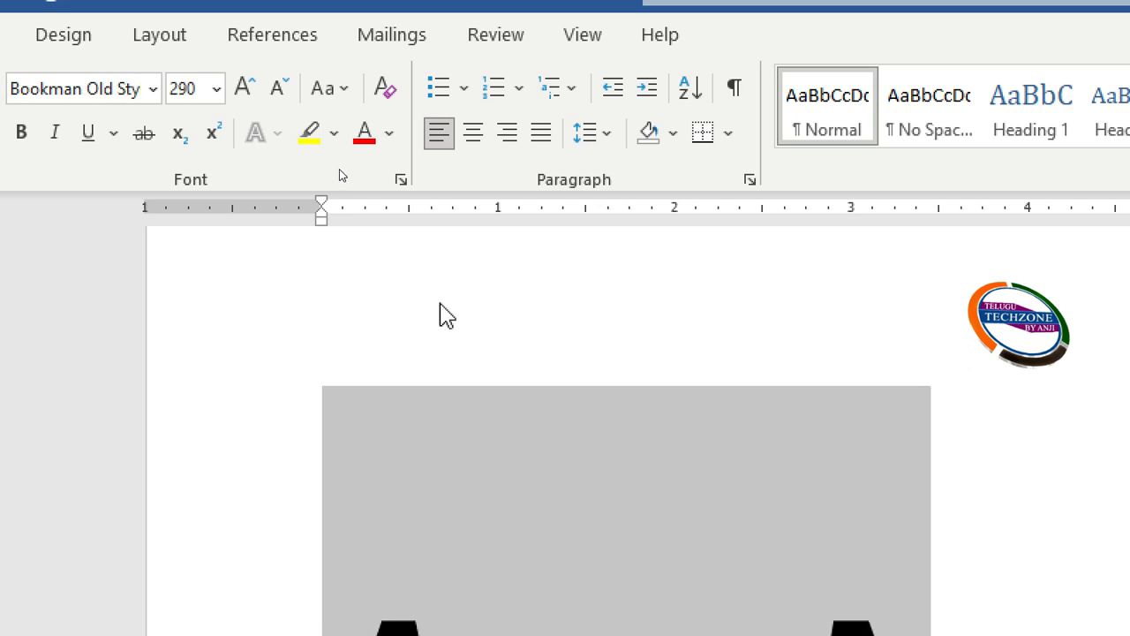
key("ctrl+shift+period")
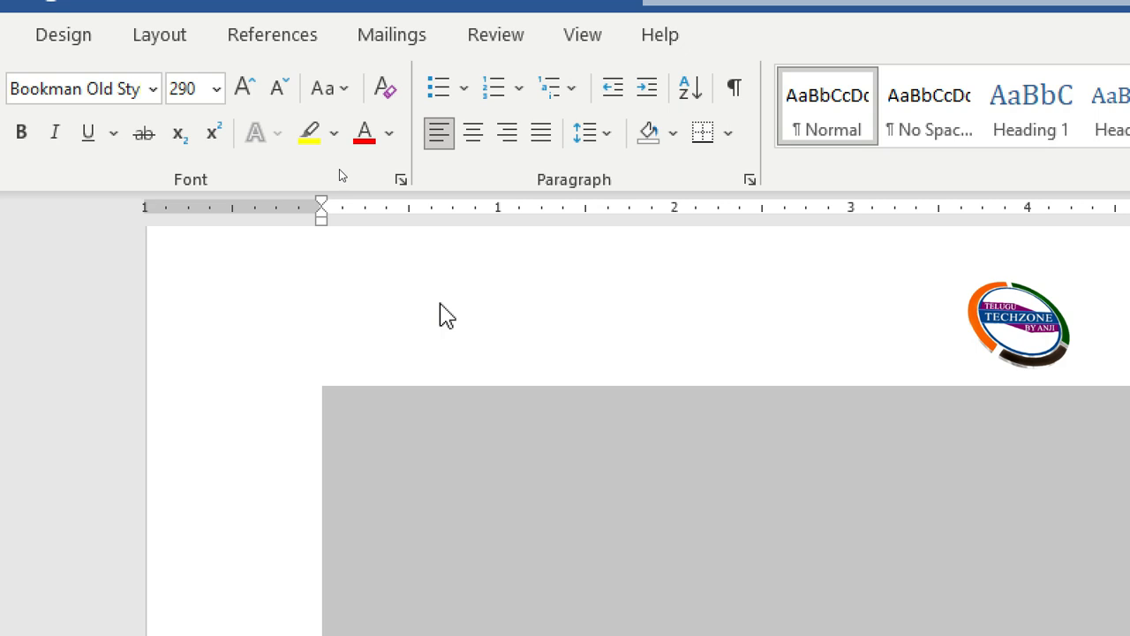
key("ctrl+shift+period")
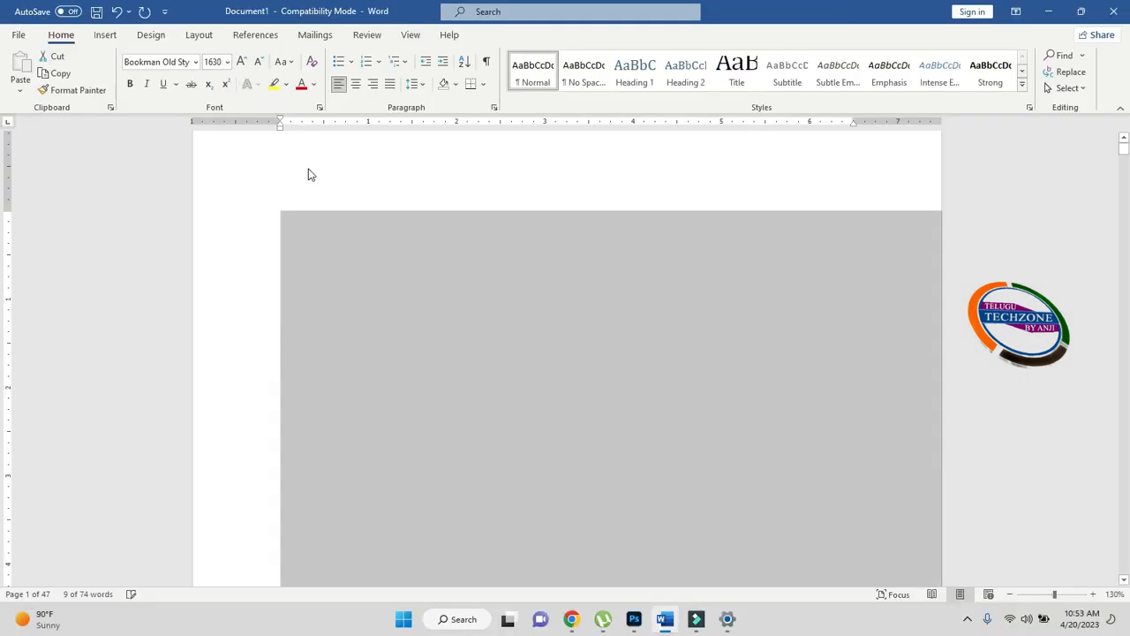
Shrink the four addressee lines' font size in increments down to 1.
key("ctrl+shift+comma")
key("ctrl+shift+comma")
key("ctrl+shift+comma")
key("ctrl+shift+comma")
key("ctrl+shift+comma")
key("ctrl+shift+comma")
key("ctrl+shift+comma")
key("ctrl+shift+comma")
key("ctrl+shift+comma")
key("ctrl+shift+comma")
key("ctrl+shift+comma")
key("ctrl+shift+comma")
key("ctrl+shift+comma")
key("ctrl+shift+comma")
key("ctrl+shift+comma")
key("ctrl+shift+comma")
key("ctrl+shift+comma")
key("ctrl+shift+comma")
key("ctrl+shift+comma")
key("ctrl+shift+comma")
key("ctrl+shift+comma")
key("ctrl+shift+comma")
key("ctrl+shift+comma")
key("ctrl+shift+comma")
key("ctrl+shift+comma")
key("ctrl+shift+comma")
key("ctrl+shift+comma")
key("ctrl+shift+comma")
key("ctrl+shift+comma")
key("ctrl+shift+comma")
key("ctrl+shift+comma")
key("ctrl+shift+comma")
key("ctrl+shift+comma")
key("ctrl+shift+comma")
key("ctrl+shift+comma")
key("ctrl+shift+comma")
key("ctrl+shift+comma")
key("ctrl+shift+comma")
key("ctrl+shift+comma")
key("ctrl+shift+comma")
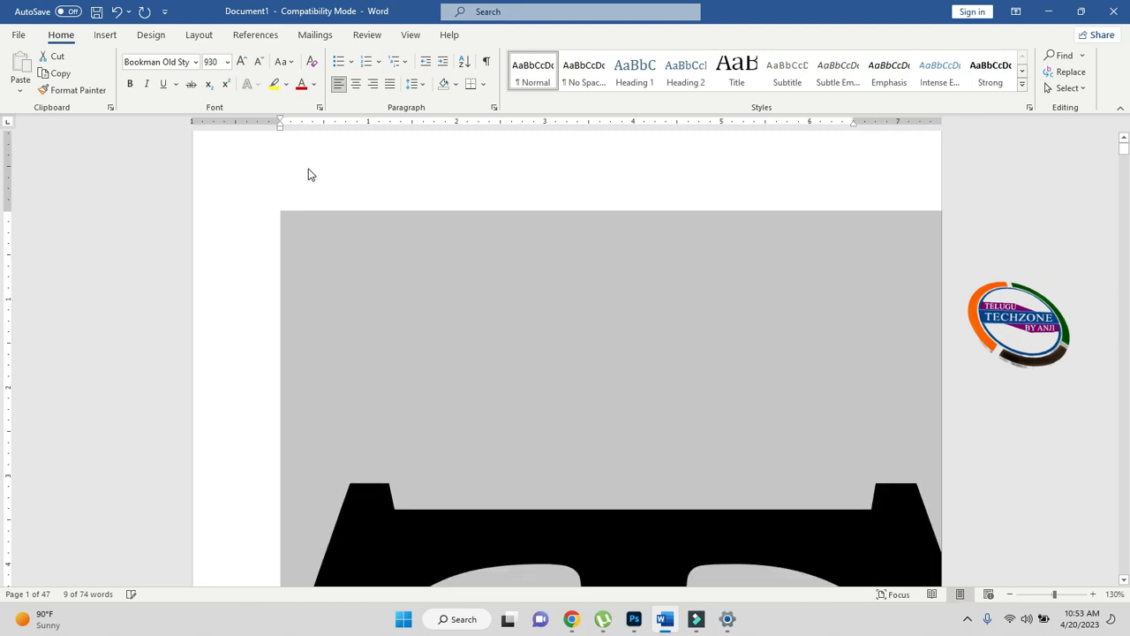
key("ctrl+shift+comma")
key("ctrl+shift+comma")
key("ctrl+shift+comma")
key("ctrl+shift+comma")
key("ctrl+shift+comma")
key("ctrl+shift+comma")
key("ctrl+shift+comma")
key("ctrl+shift+comma")
key("ctrl+shift+comma")
key("ctrl+shift+comma")
key("ctrl+shift+comma")
key("ctrl+shift+comma")
key("ctrl+shift+comma")
key("ctrl+shift+comma")
key("ctrl+shift+comma")
key("ctrl+shift+comma")
key("ctrl+shift+comma")
key("ctrl+shift+comma")
key("ctrl+shift+comma")
key("ctrl+shift+comma")
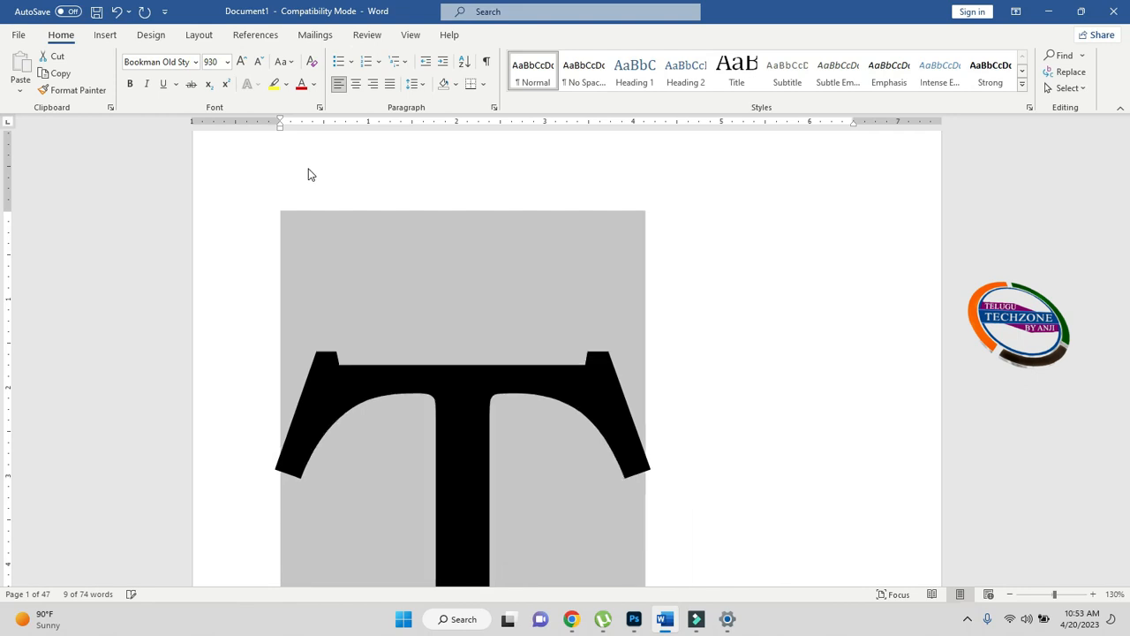
key("ctrl+shift+comma")
key("ctrl+shift+comma")
key("ctrl+shift+comma")
key("ctrl+shift+comma")
key("ctrl+shift+comma")
key("ctrl+shift+comma")
key("ctrl+shift+comma")
key("ctrl+shift+comma")
key("ctrl+shift+comma")
key("ctrl+shift+comma")
key("ctrl+shift+comma")
key("ctrl+shift+comma")
key("ctrl+shift+comma")
key("ctrl+shift+comma")
key("ctrl+shift+comma")
key("ctrl+shift+comma")
key("ctrl+shift+comma")
key("ctrl+shift+comma")
key("ctrl+shift+comma")
key("ctrl+shift+comma")
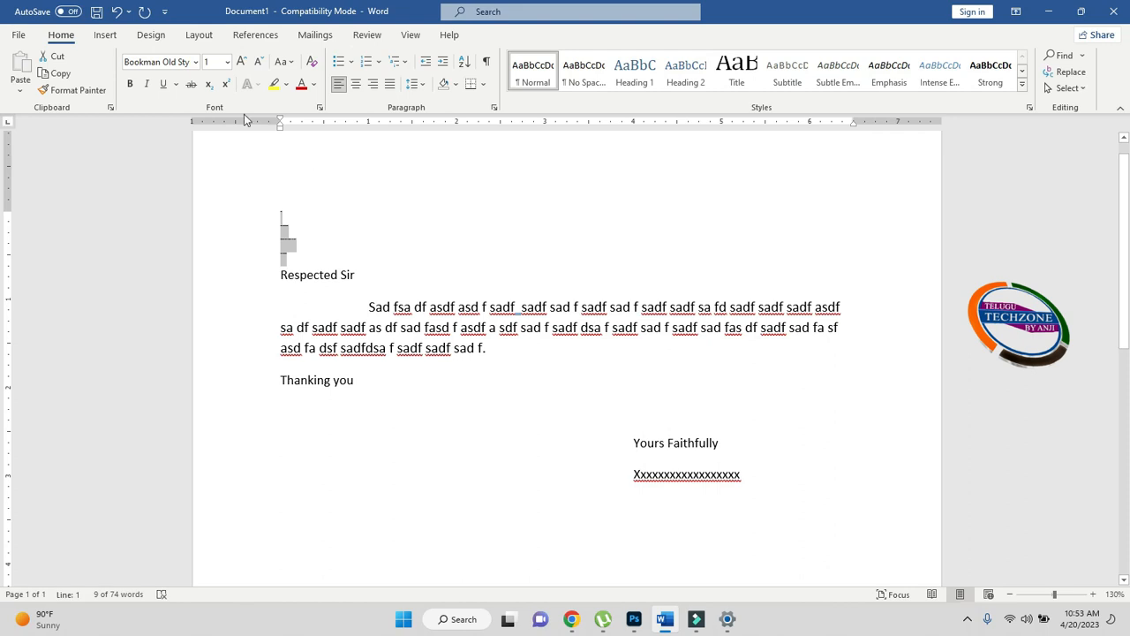
Set the font size of the four addressee lines to 16 and leave them deselected.
left_click(228, 63)
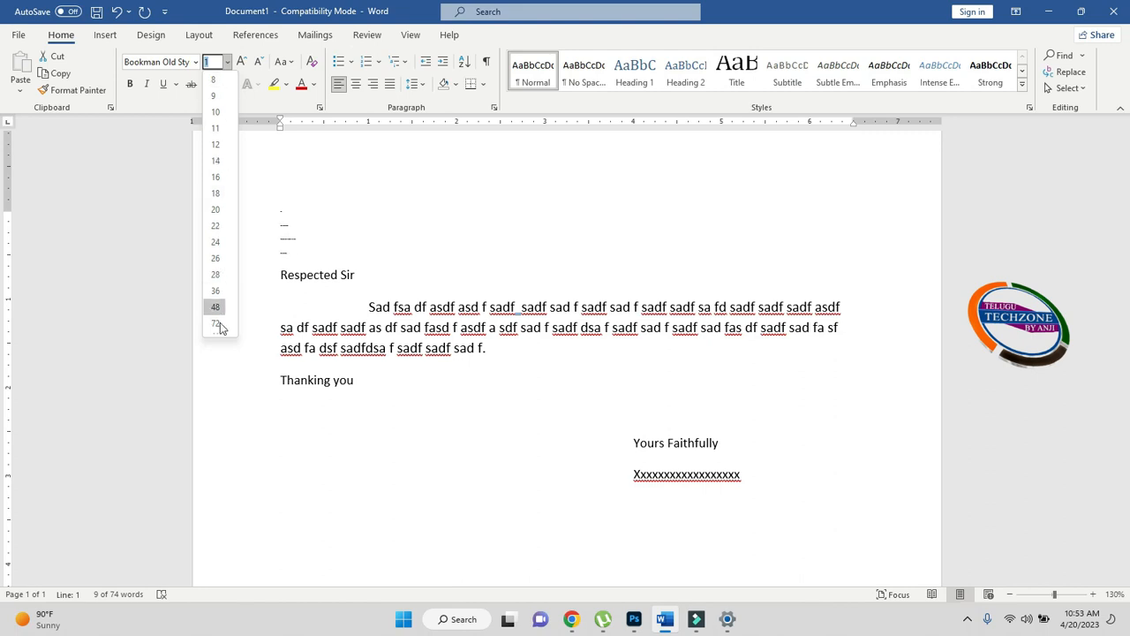
left_click(219, 184)
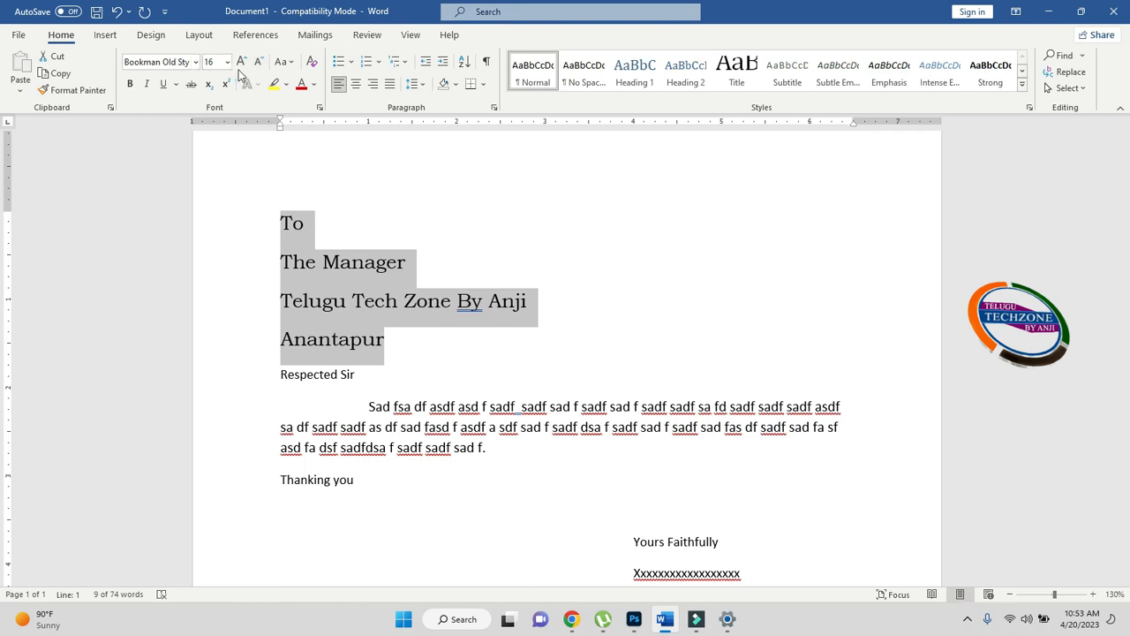
left_click(340, 303)
left_click_drag(277, 219, 395, 346)
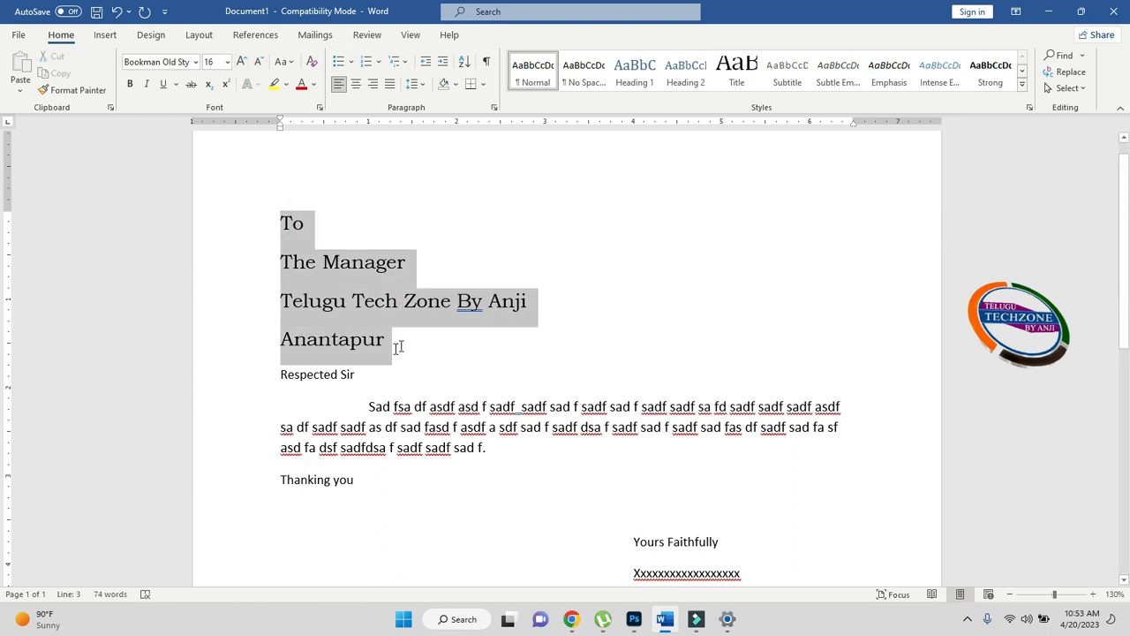
left_click(403, 344)
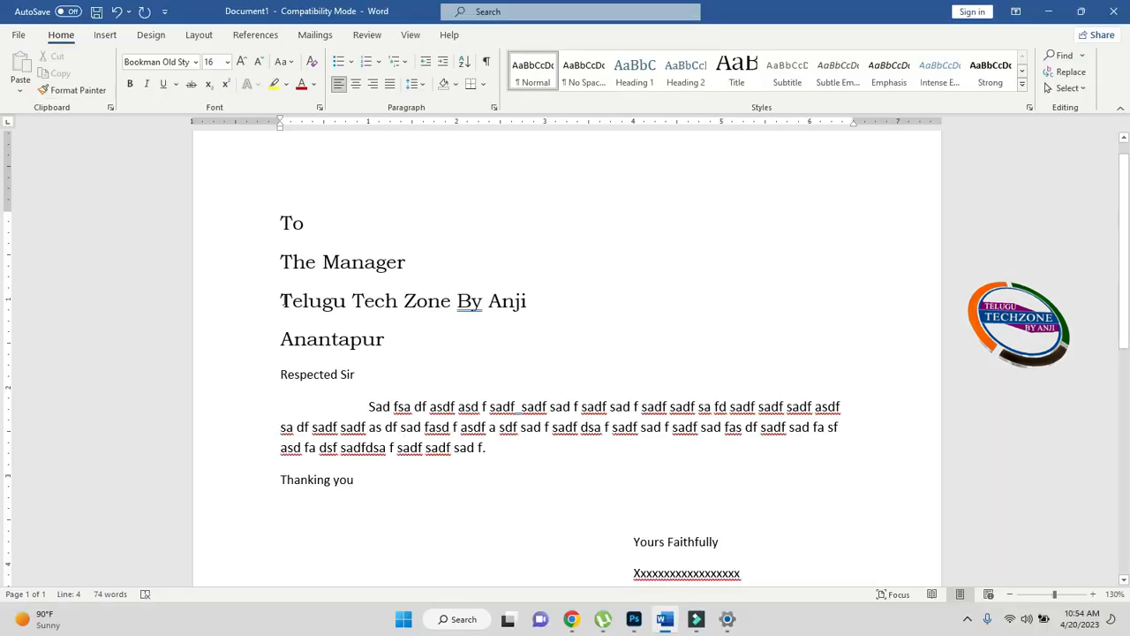
Make the whole third addressee line bold.
left_click_drag(283, 301, 527, 301)
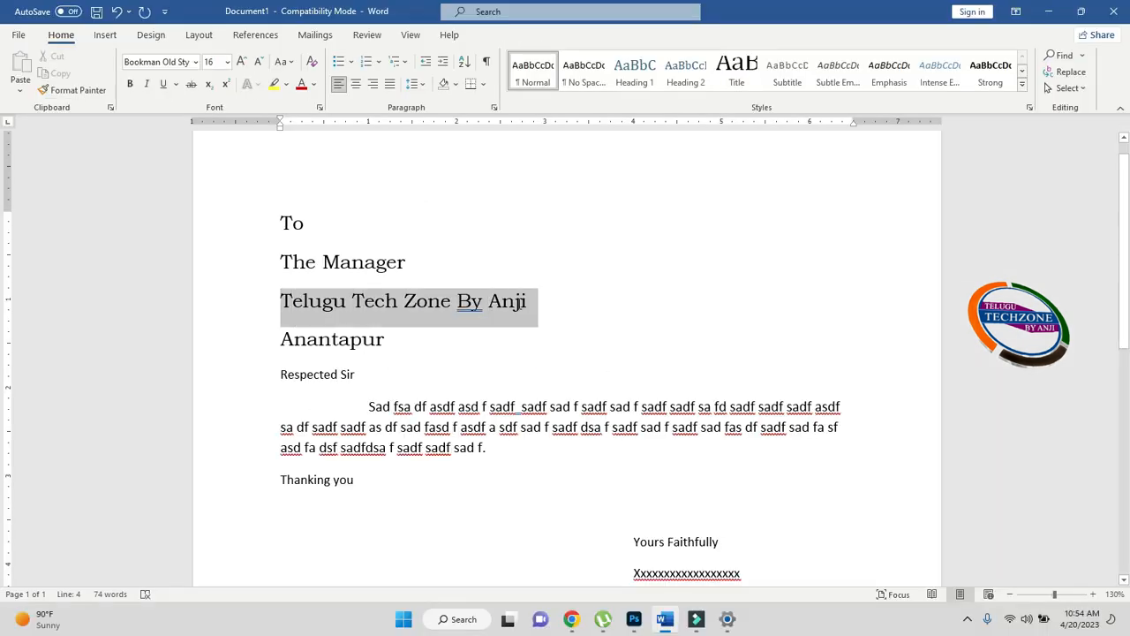
left_click(130, 84)
left_click(450, 301)
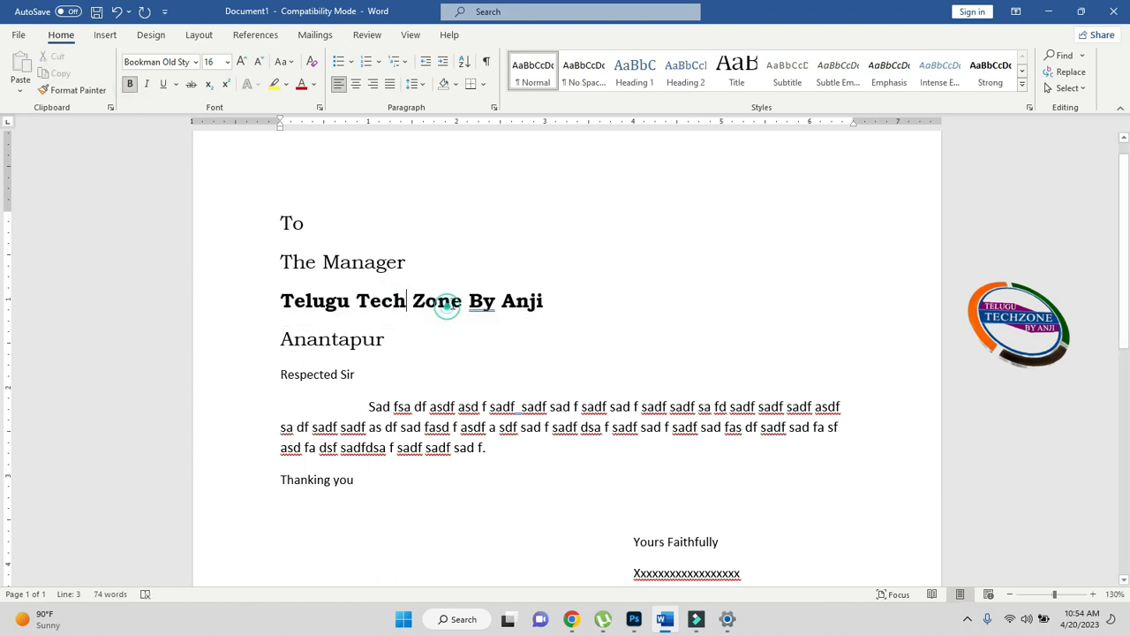
Add italic formatting to the bold third addressee line.
left_click_drag(283, 300, 541, 304)
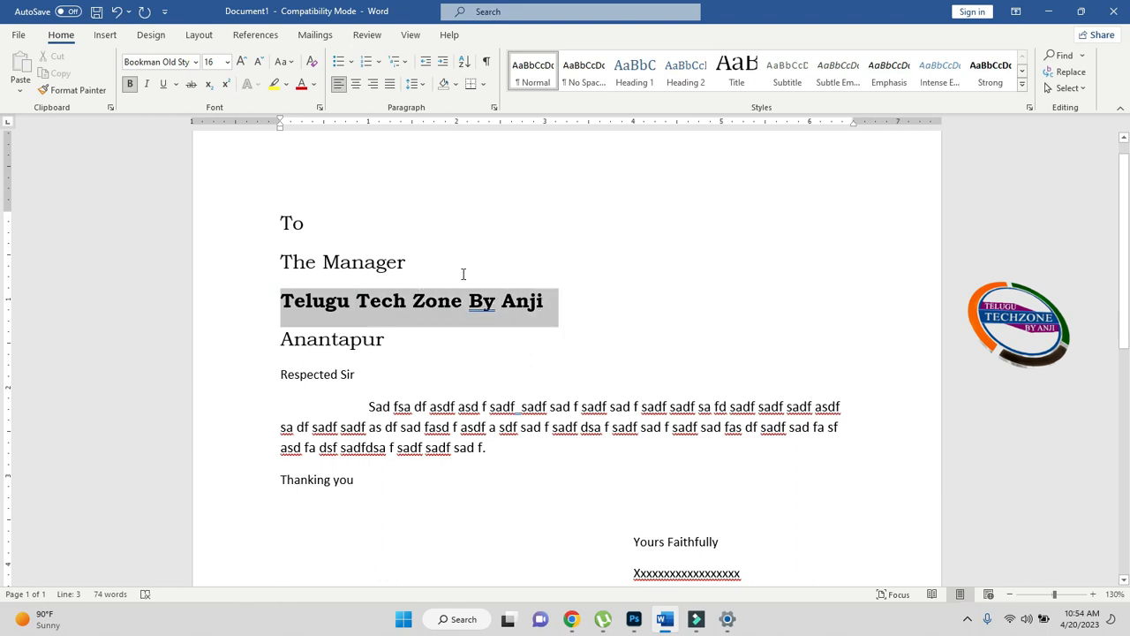
left_click(148, 87)
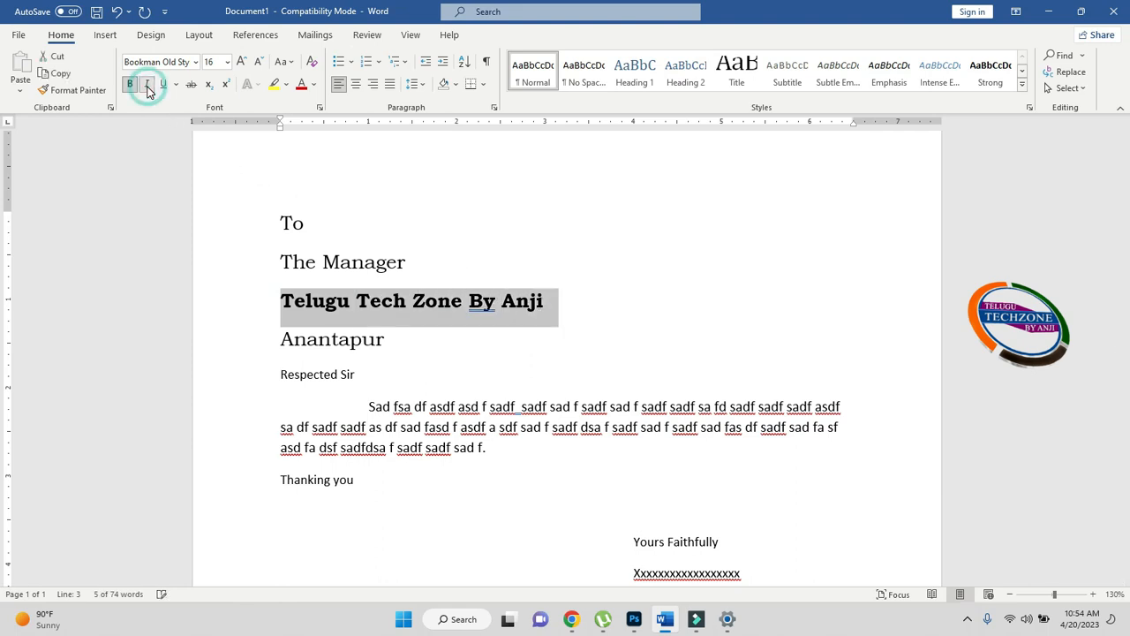
left_click(411, 301)
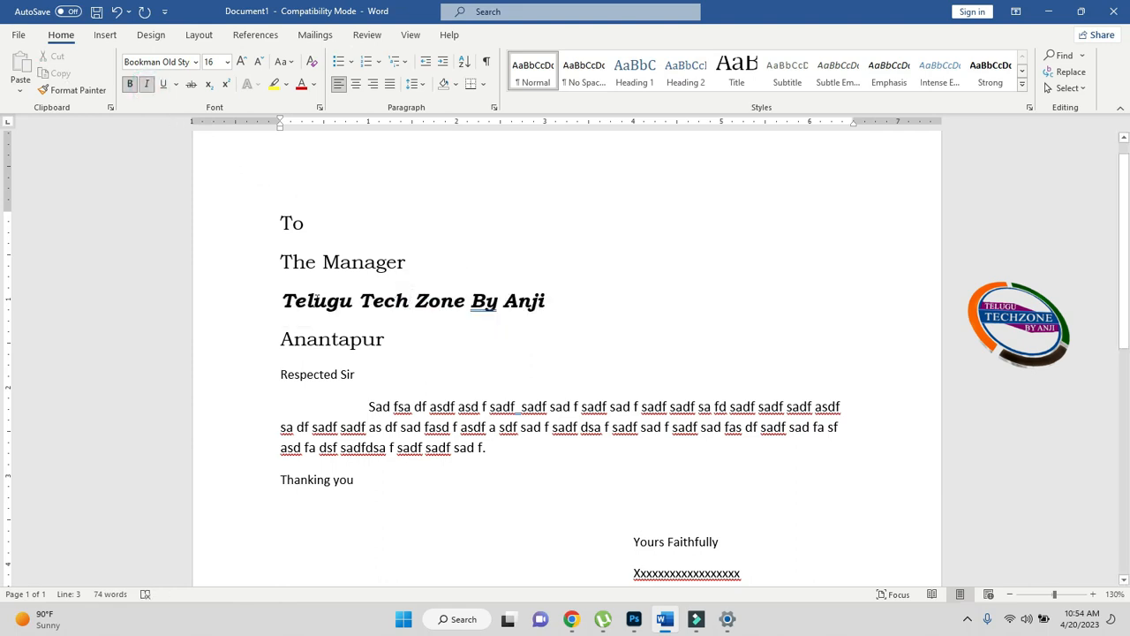
Underline the whole third addressee line.
left_click_drag(283, 301, 547, 302)
left_click(162, 84)
left_click(434, 309)
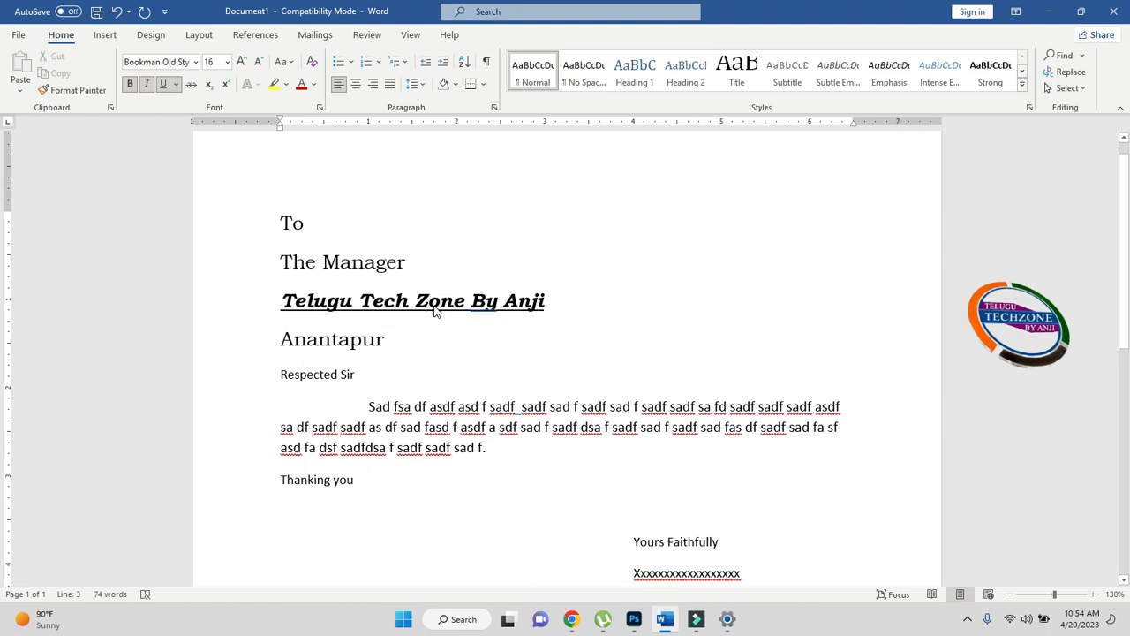
Remove the underline, italic and bold formatting from the third addressee line.
left_click_drag(281, 302, 557, 304)
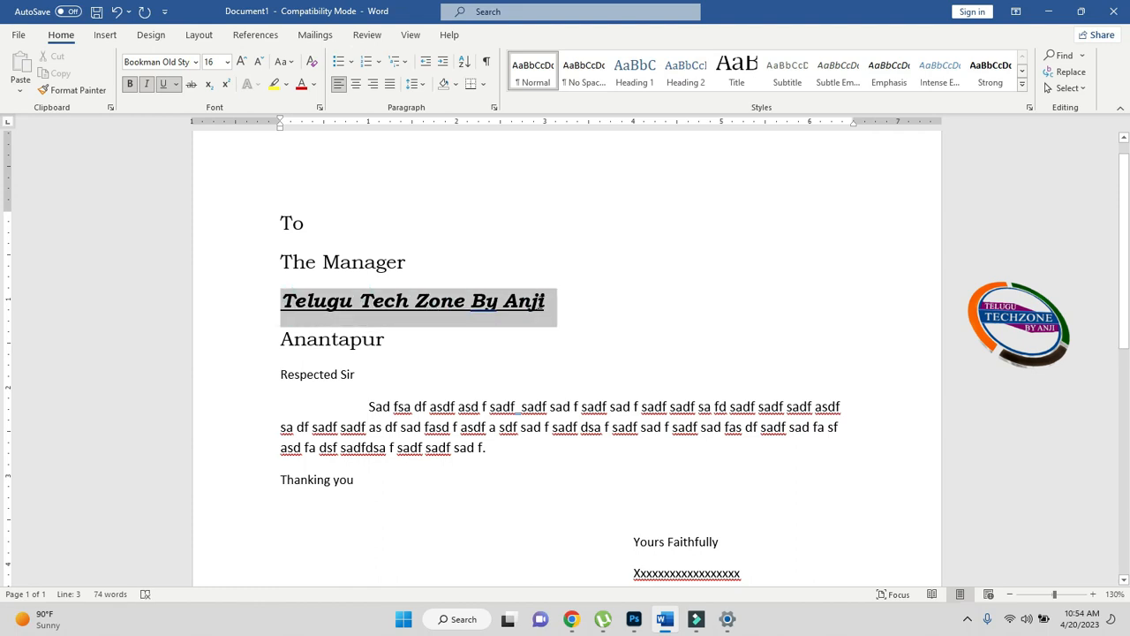
left_click(163, 84)
left_click(149, 84)
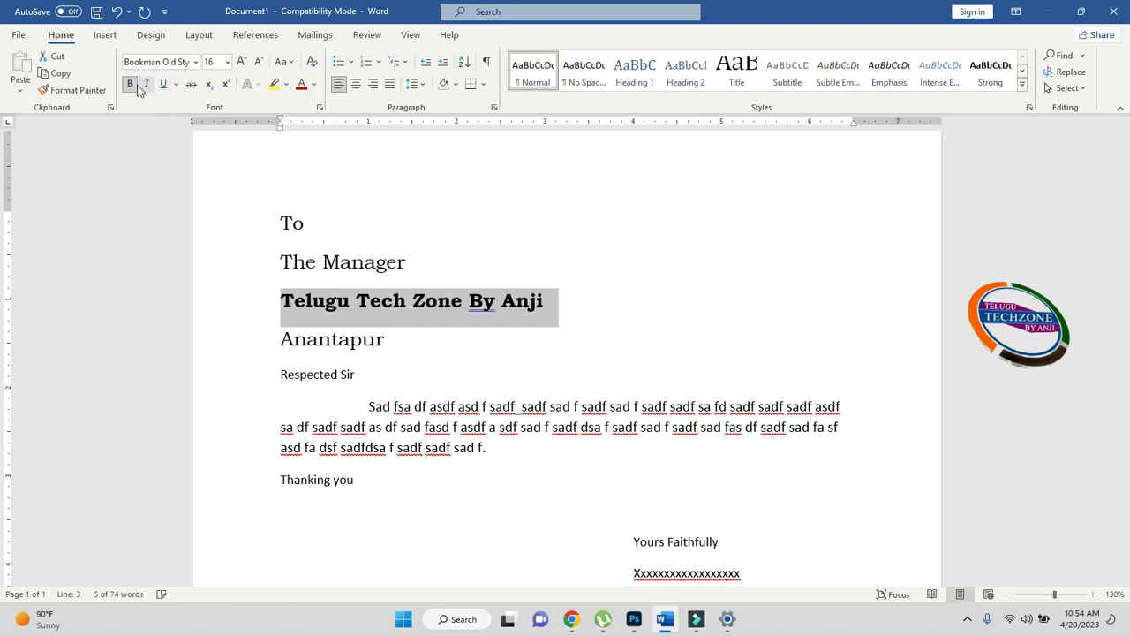
left_click(130, 85)
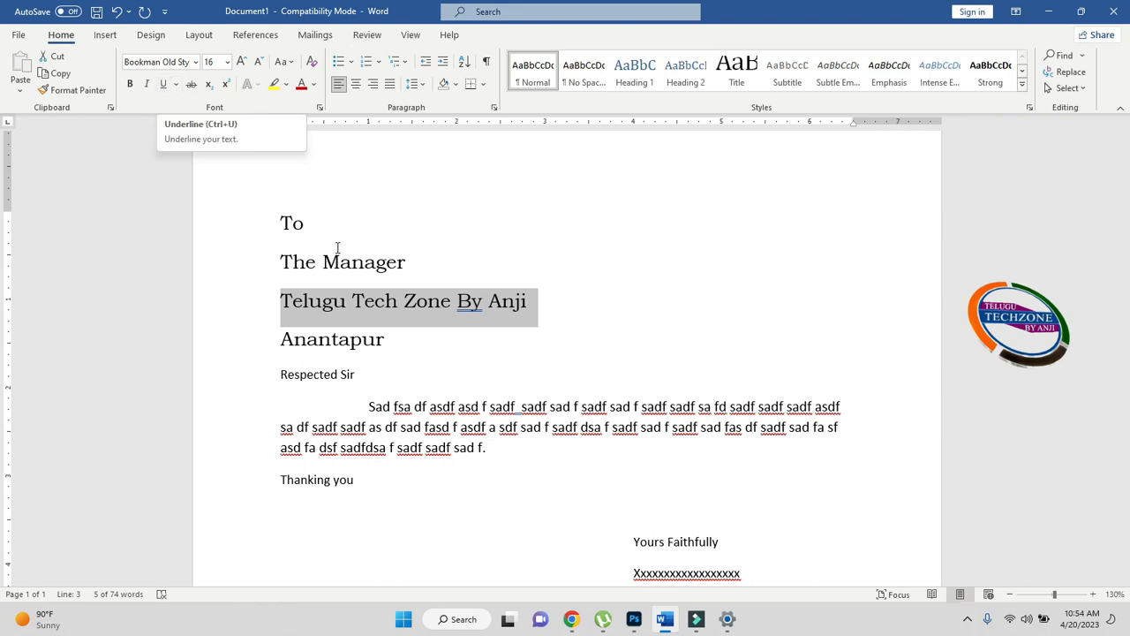
left_click(383, 318)
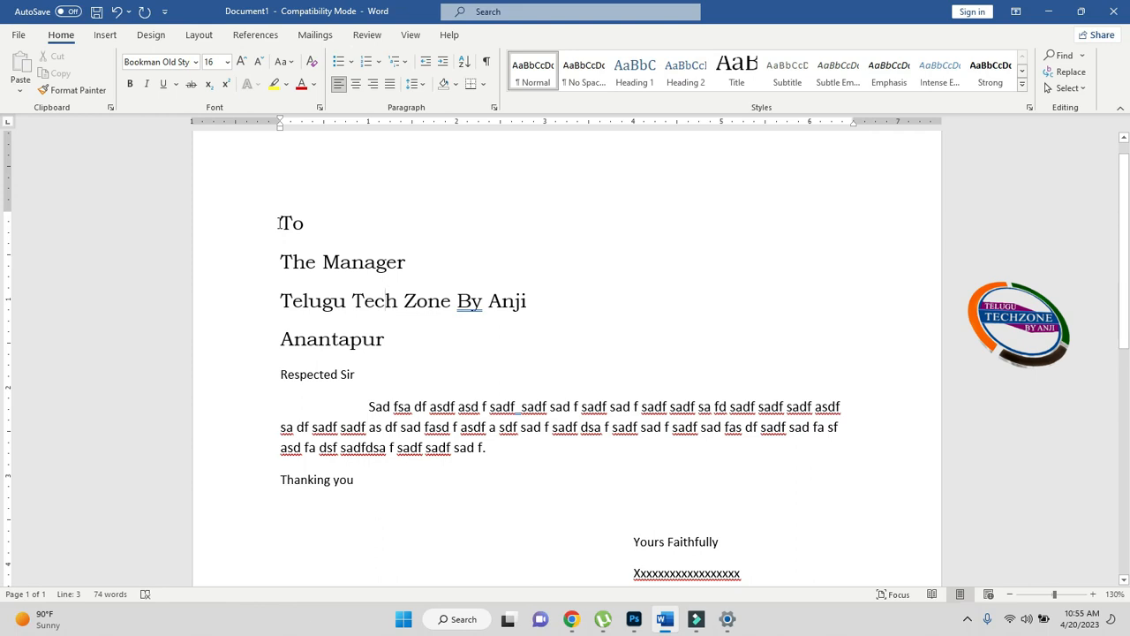
Try the standard purple font color on the four addressee lines, and set them to standard red instead.
left_click_drag(279, 223, 382, 336)
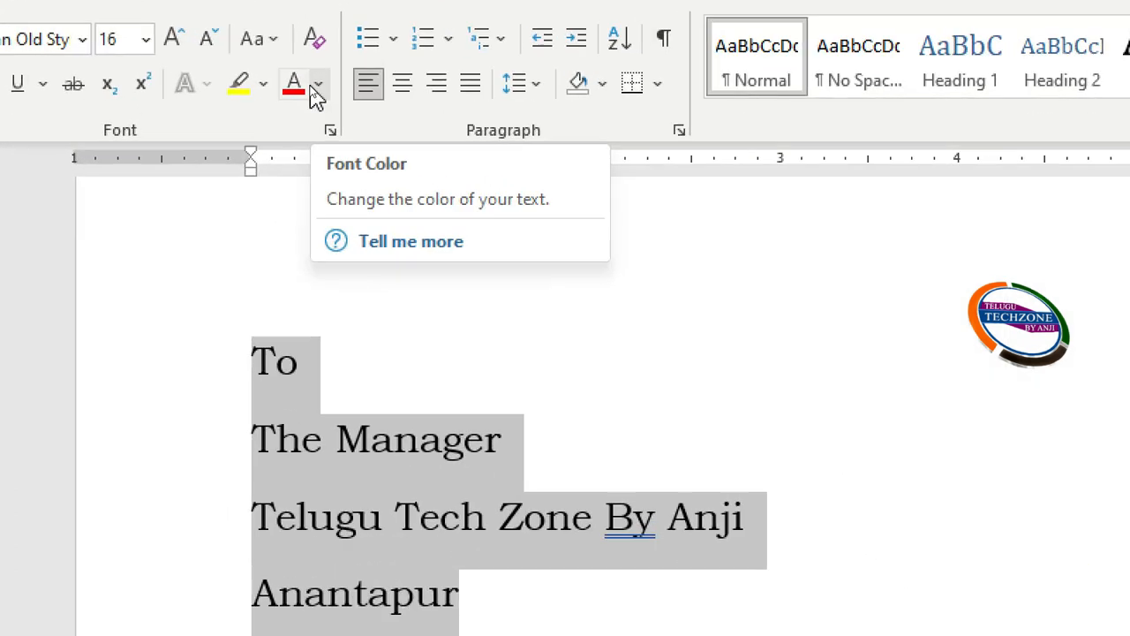
left_click(312, 86)
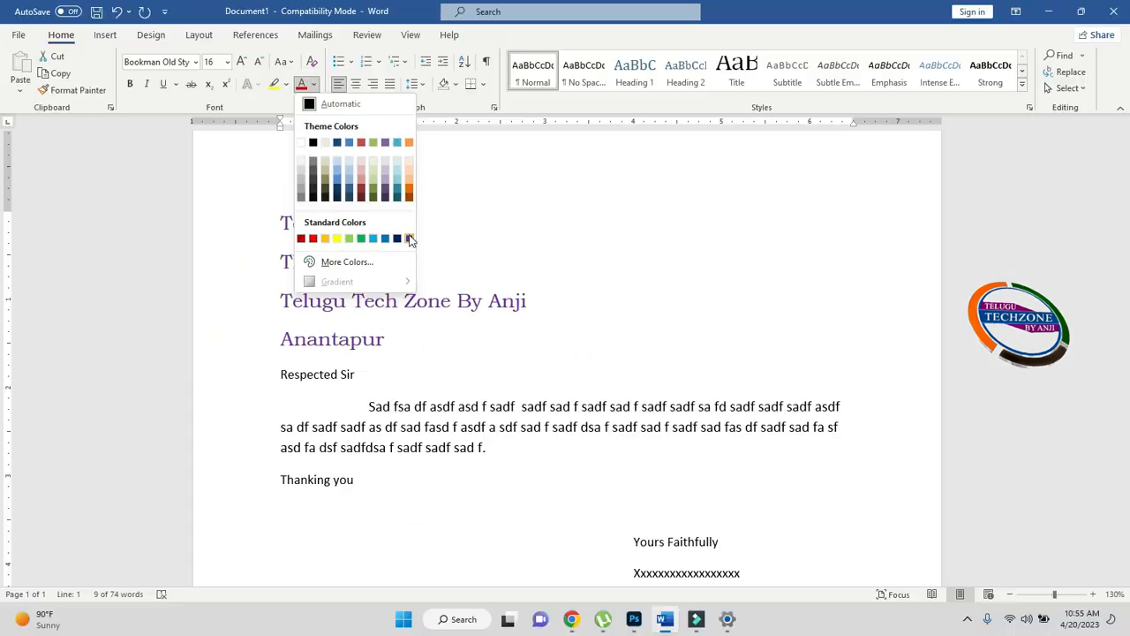
left_click(510, 392)
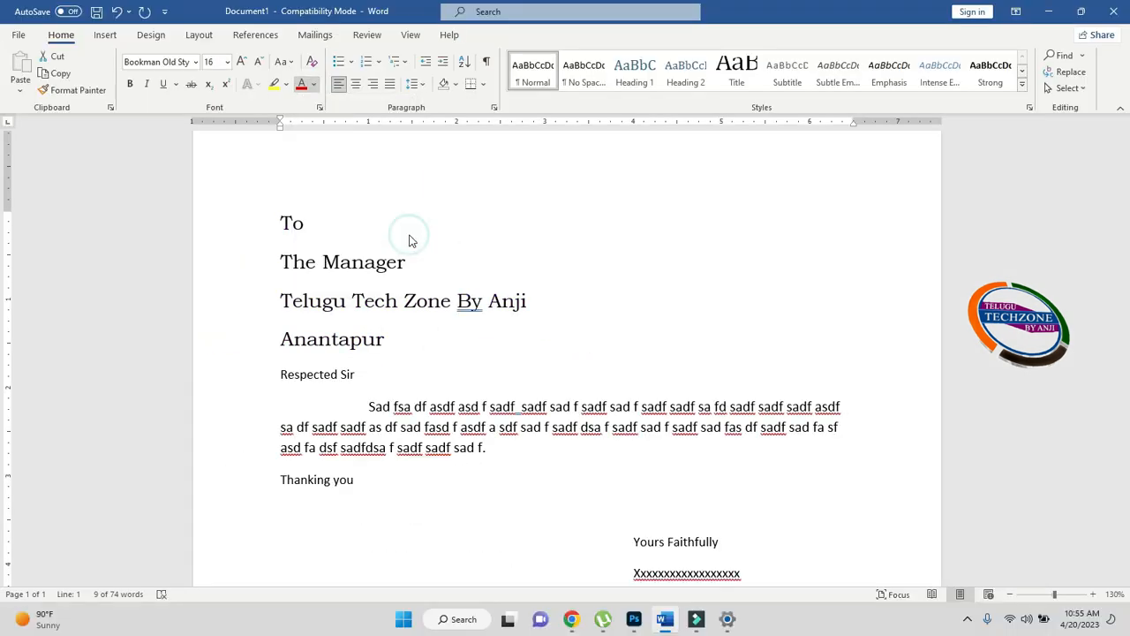
left_click(313, 84)
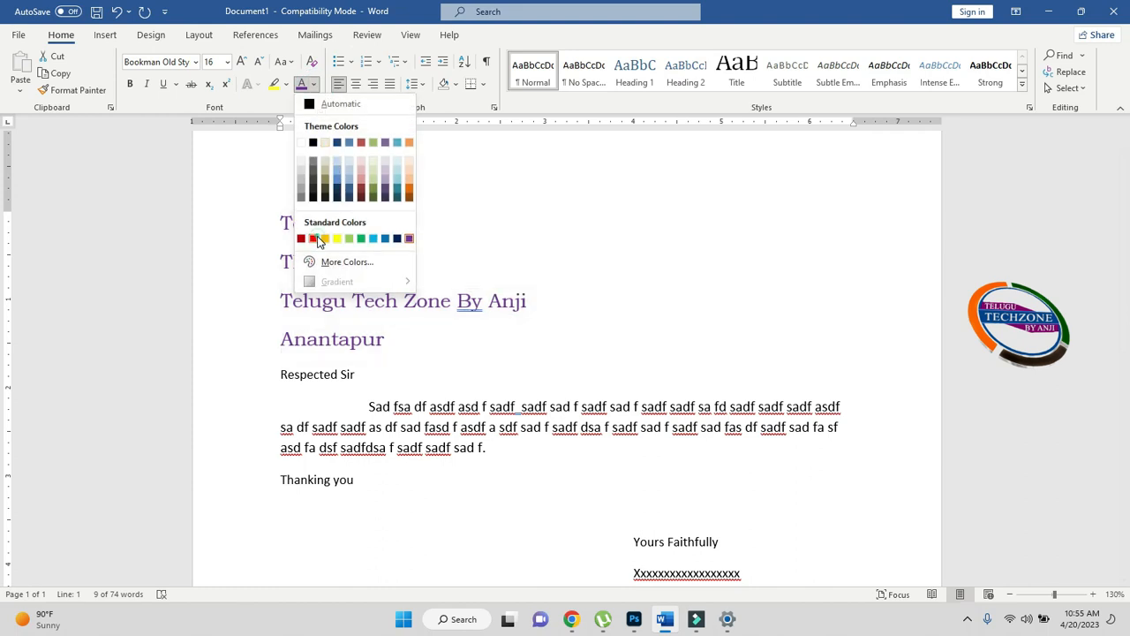
left_click(314, 238)
Set the font color of the whole body paragraph to standard green.
left_click(362, 403)
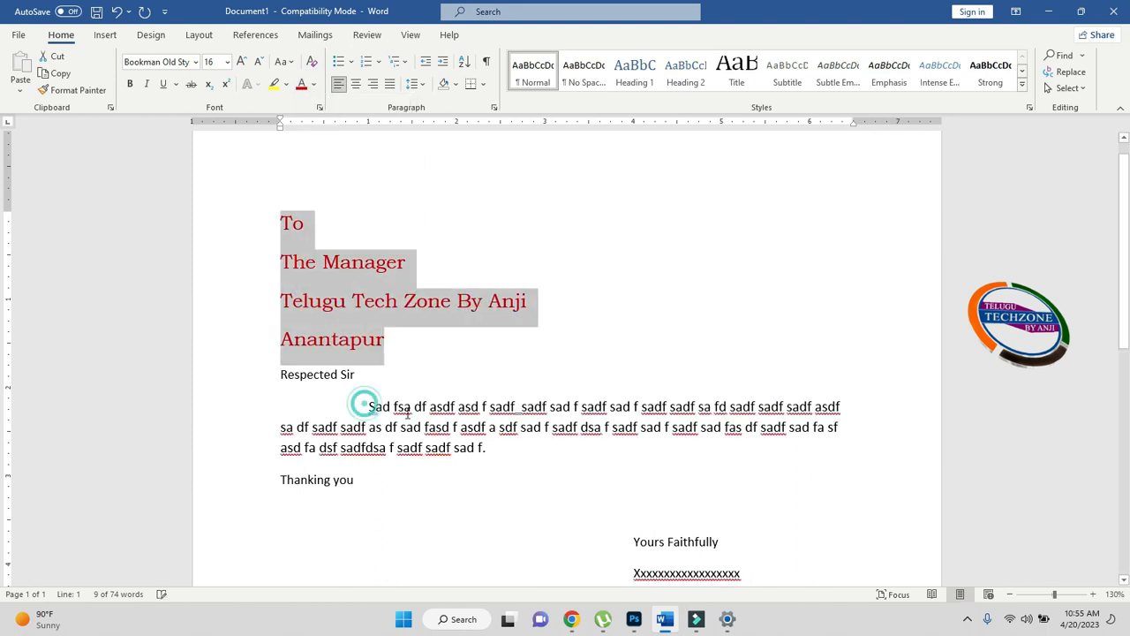
left_click_drag(407, 414, 494, 455)
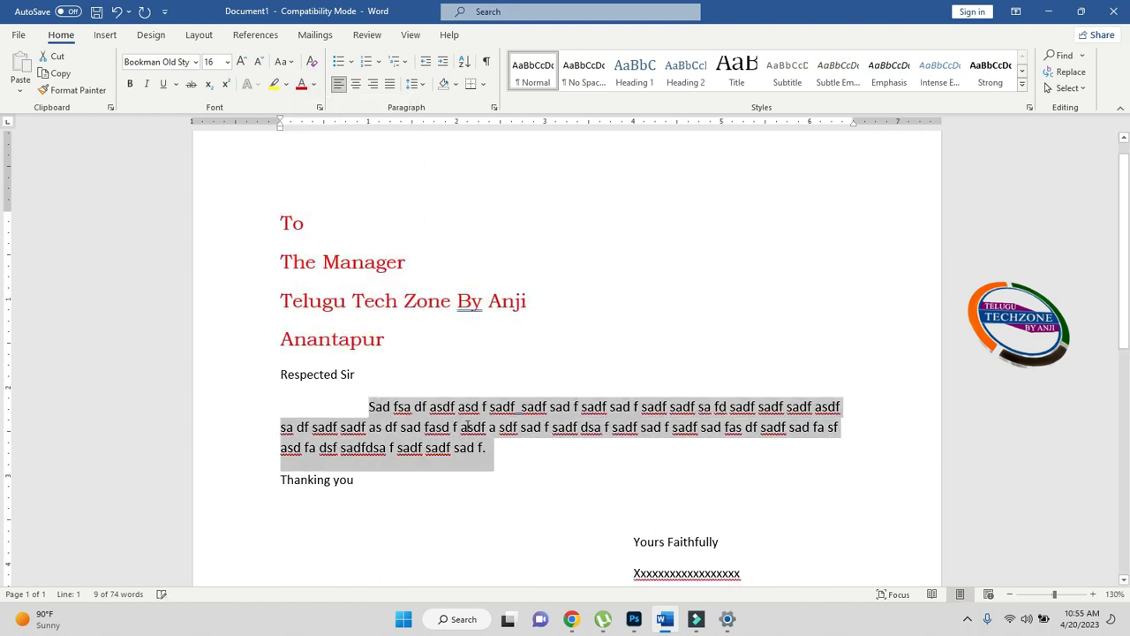
left_click(314, 84)
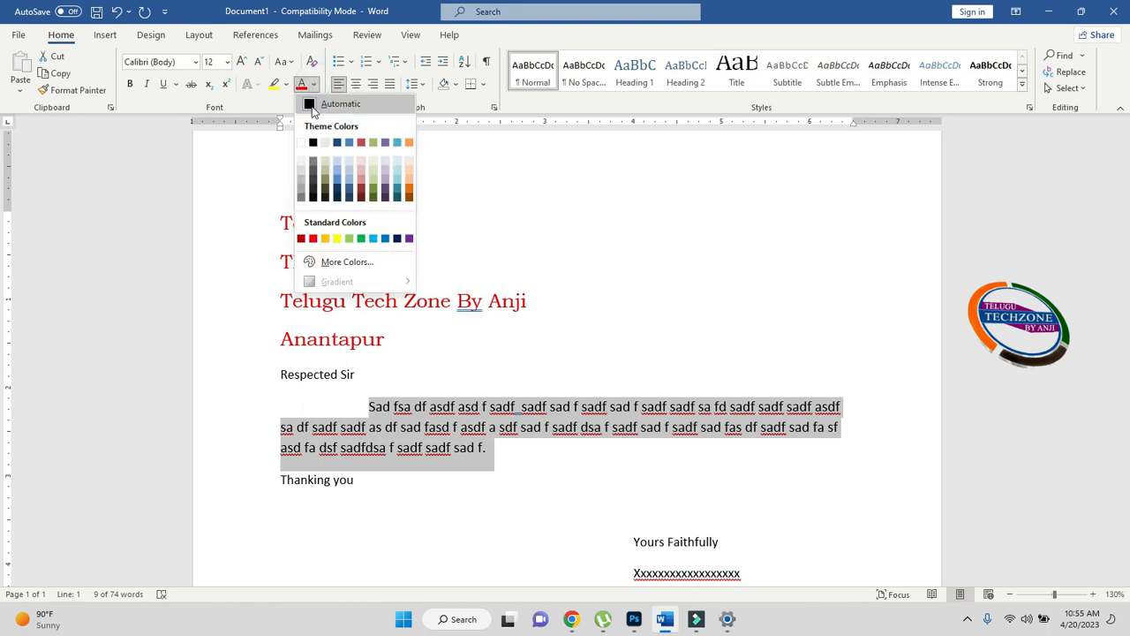
left_click(361, 239)
Set the font color of the "Yours Faithfully" line and the signature line below it to the theme red.
left_click(637, 542)
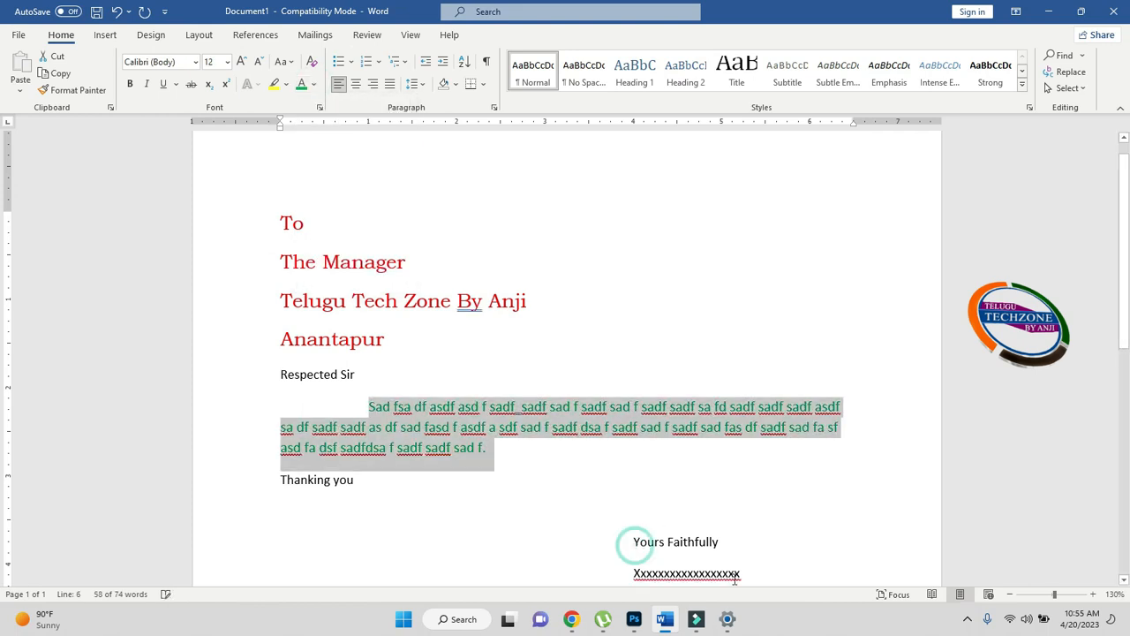
left_click_drag(750, 593, 732, 567)
left_click(315, 84)
left_click(361, 144)
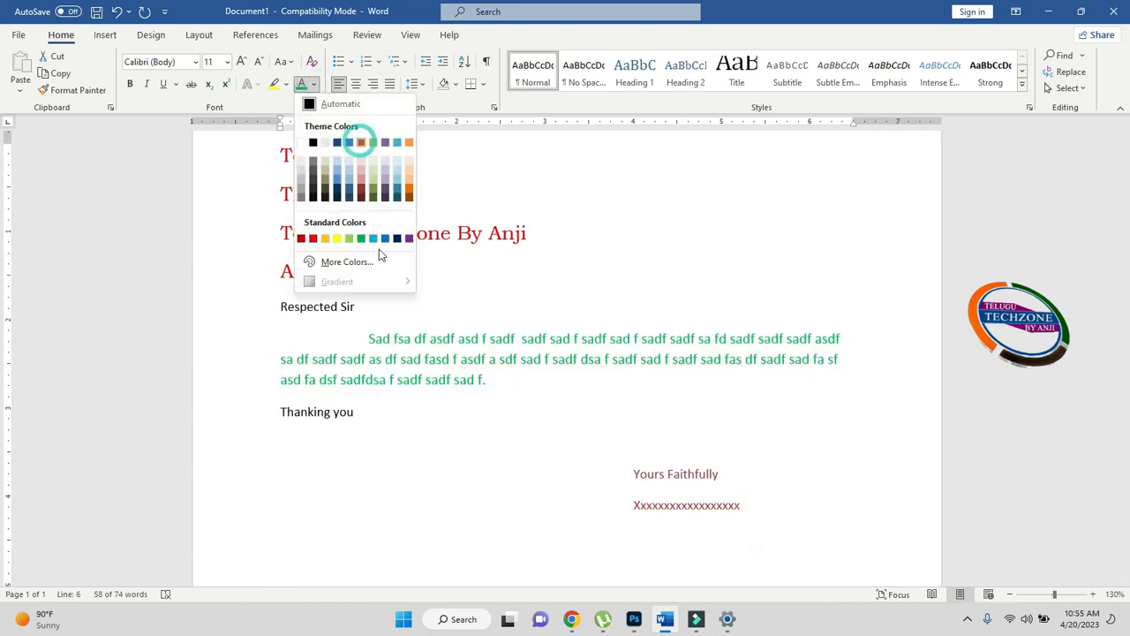
left_click(385, 358)
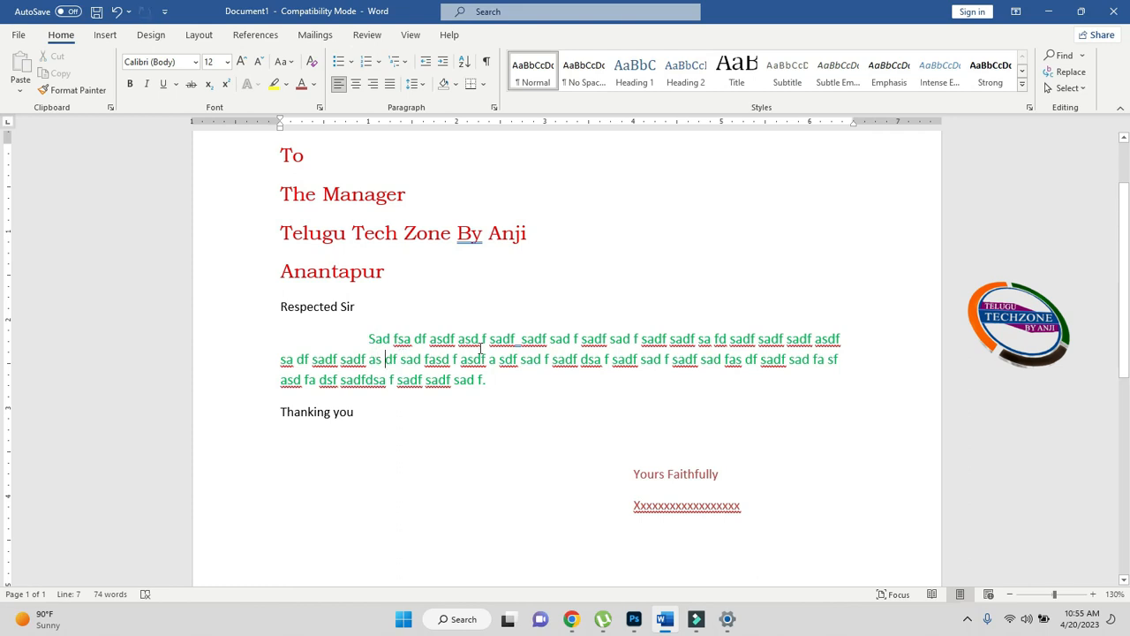
Highlight the words "fasd f asdf a sdf sad f sadf dsa f sadf" in the body's second line in yellow.
left_click_drag(424, 359, 640, 360)
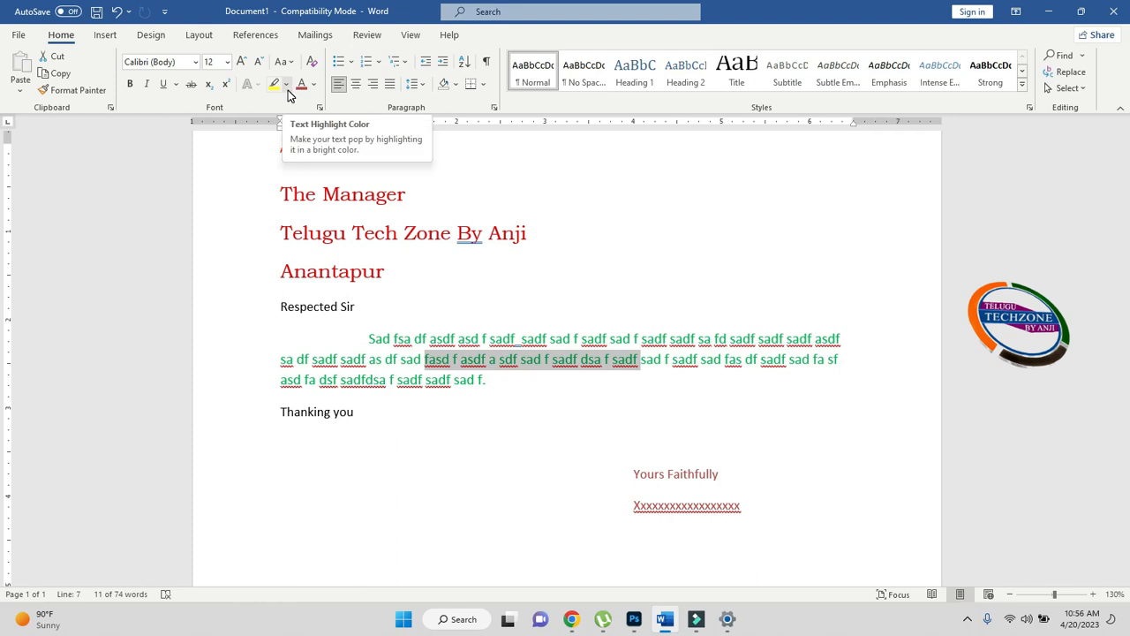
left_click(287, 88)
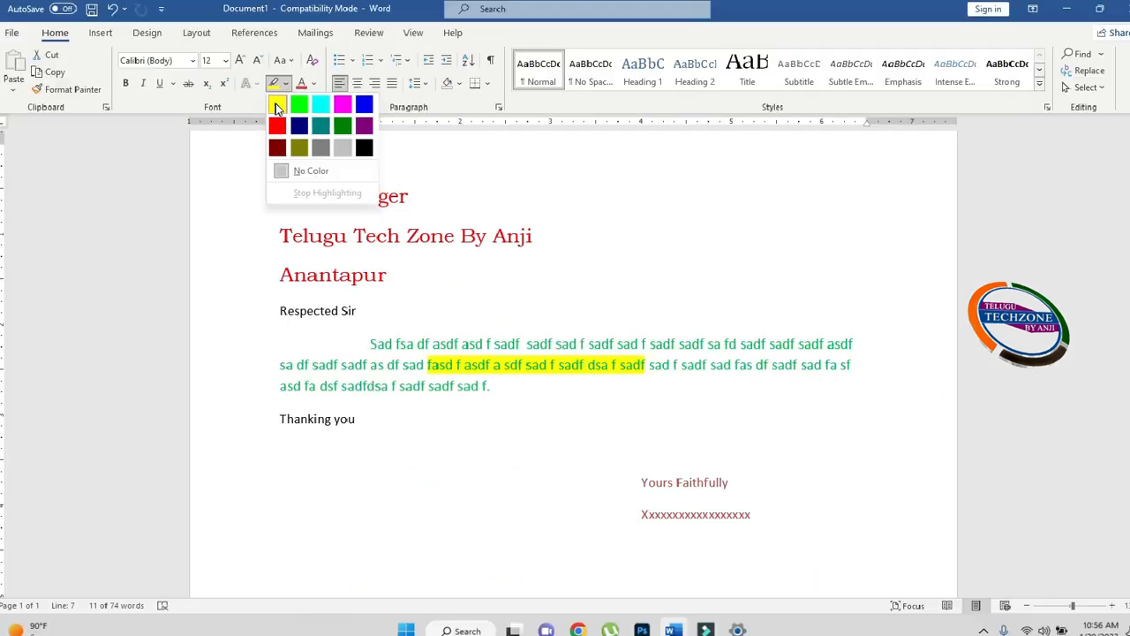
left_click(267, 120)
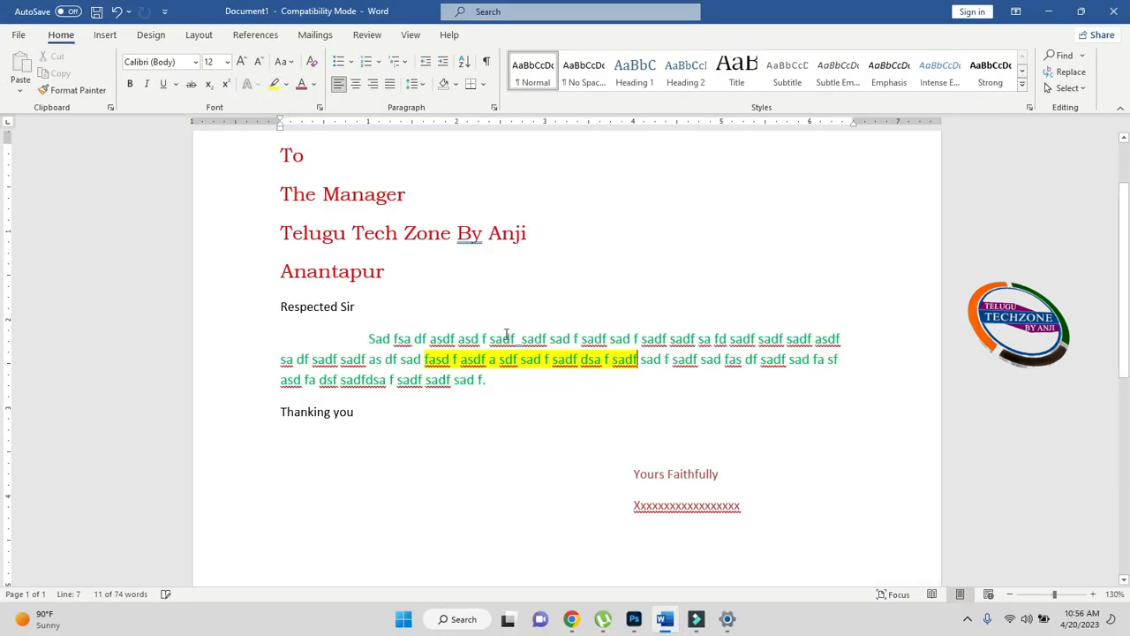
left_click(501, 358)
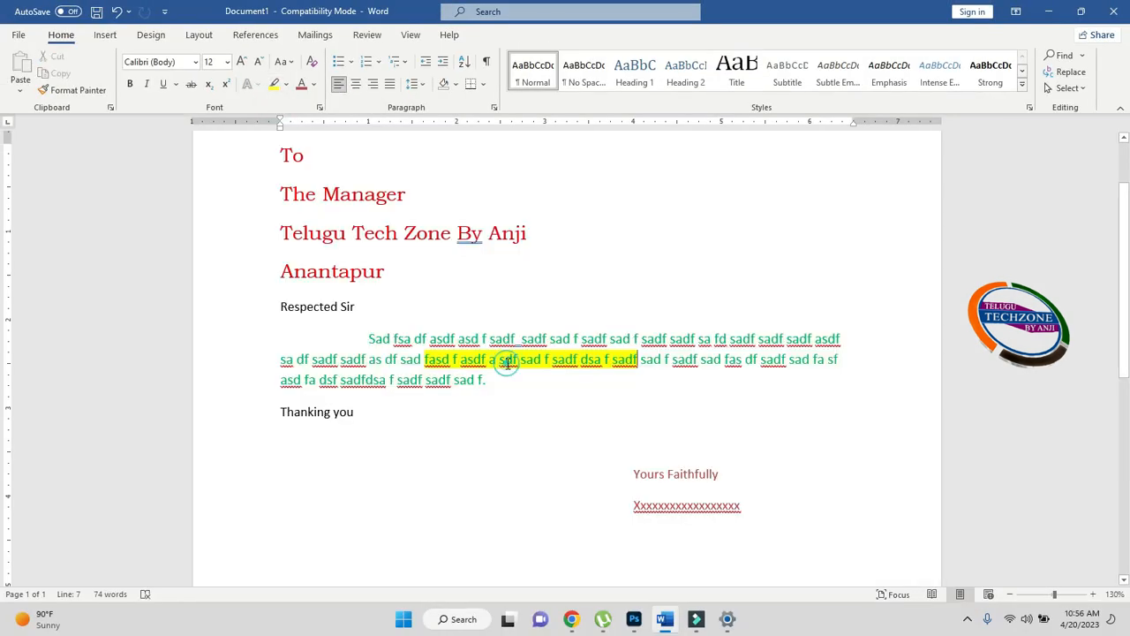
Reset the font color of the whole letter to Automatic and remove all its text highlighting.
left_click_drag(283, 155, 742, 506)
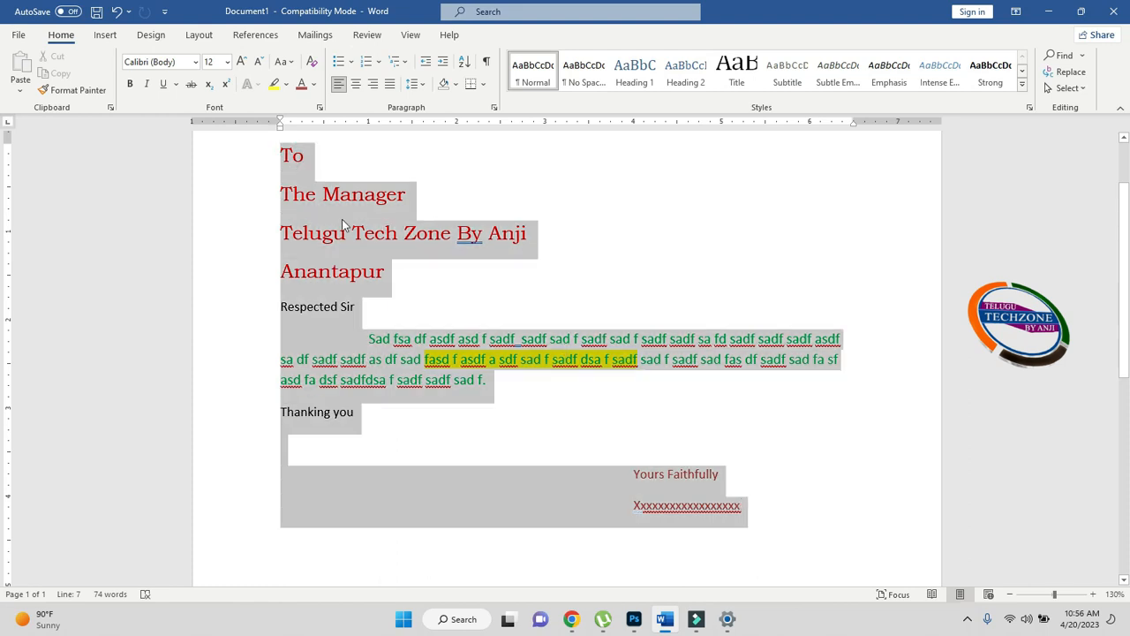
left_click(314, 85)
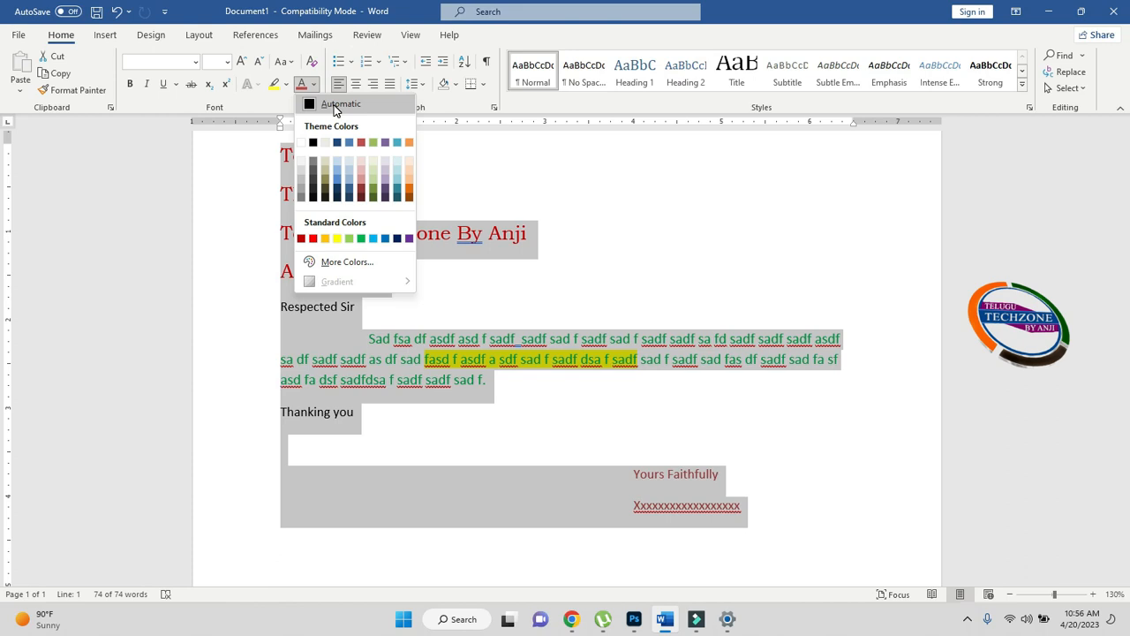
left_click(334, 107)
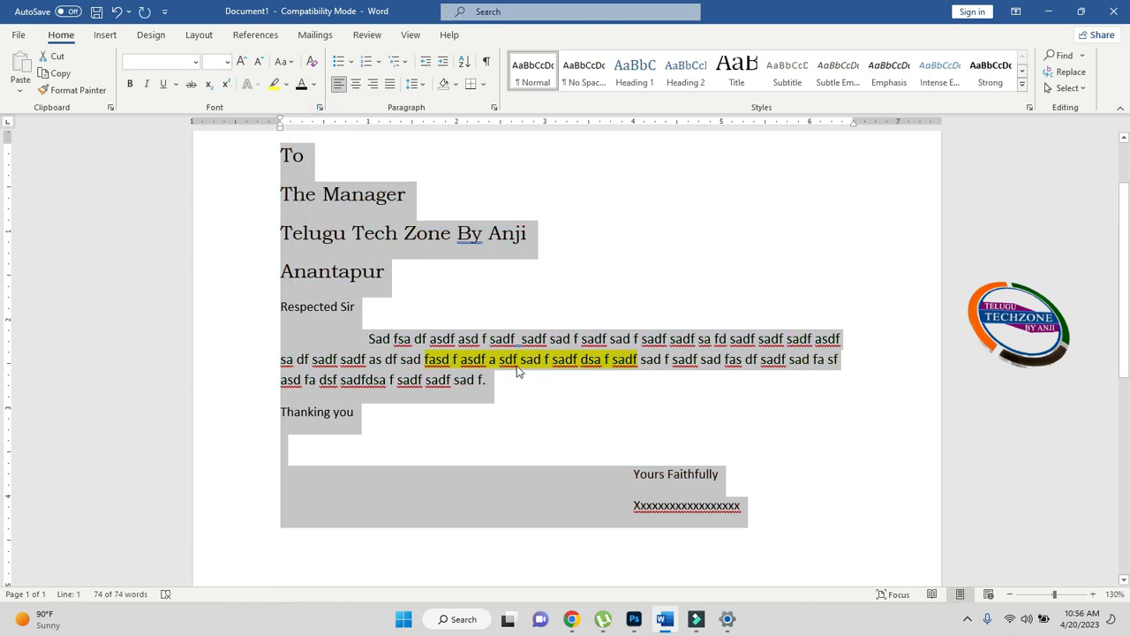
left_click(287, 85)
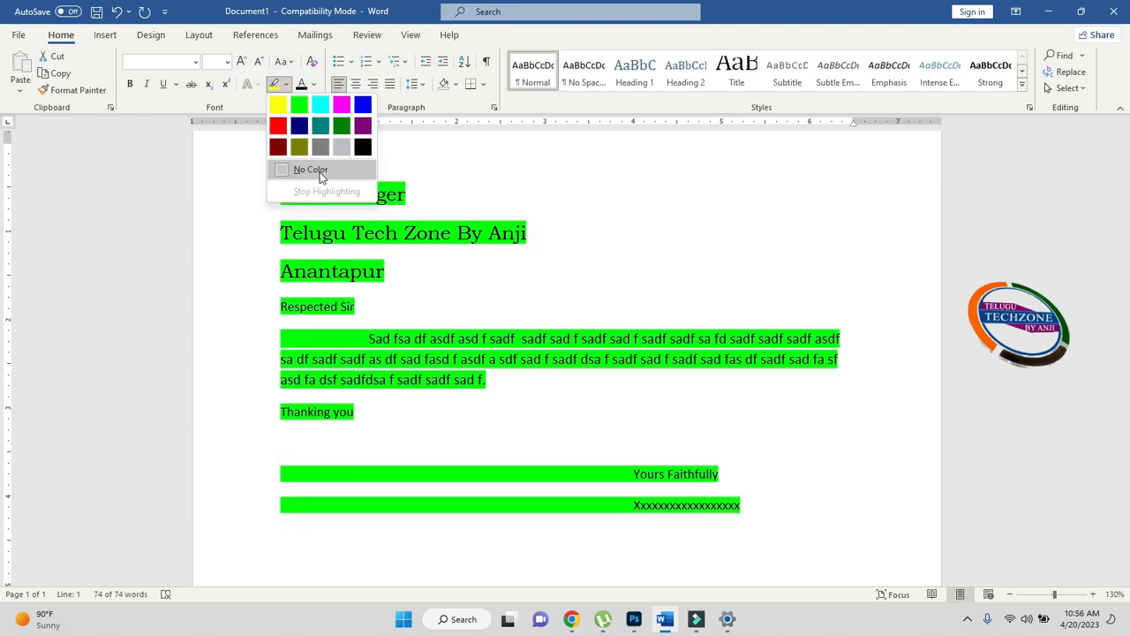
left_click(314, 170)
left_click(546, 365)
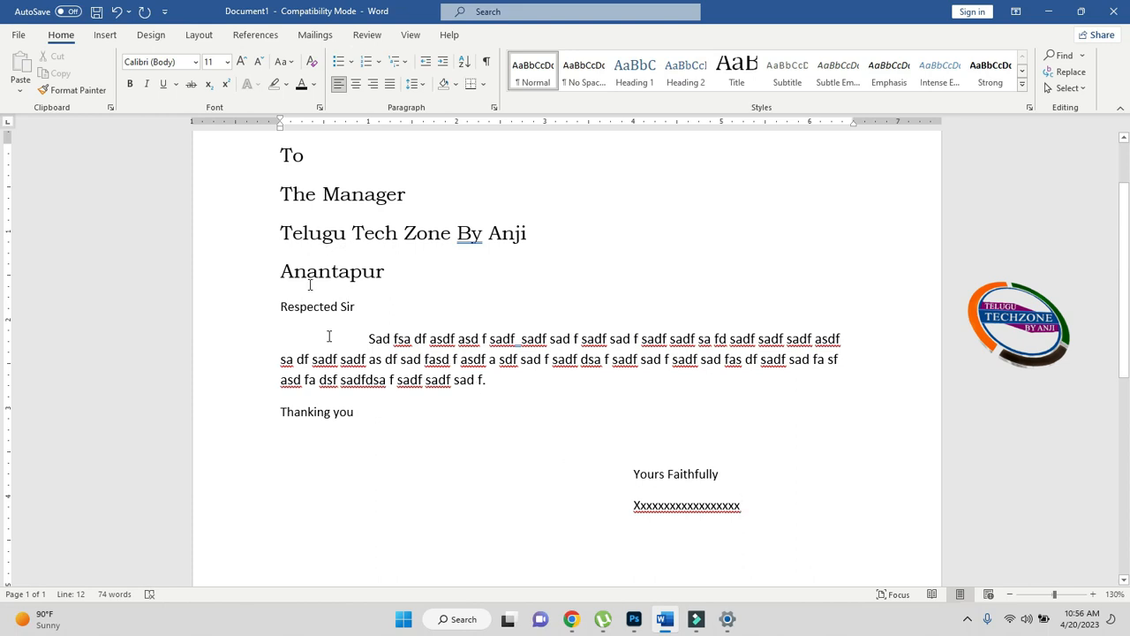
Try strikethrough on the words "as df sad fasd f asdf a sdf sad" in the body's second line, and remove it again.
left_click_drag(382, 359, 521, 368)
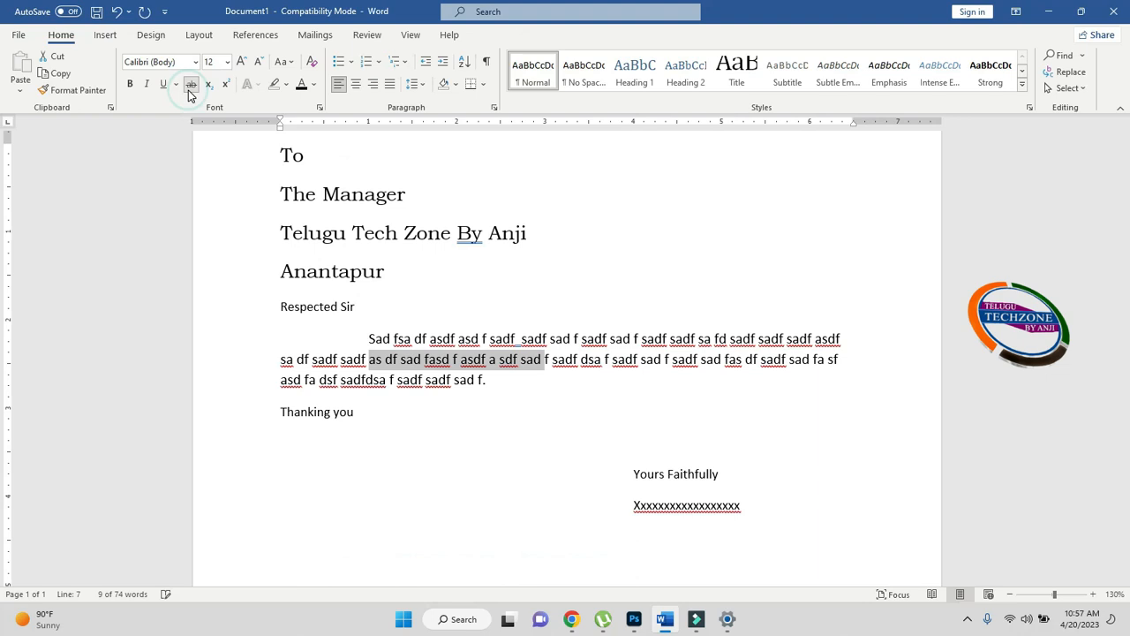
left_click(189, 91)
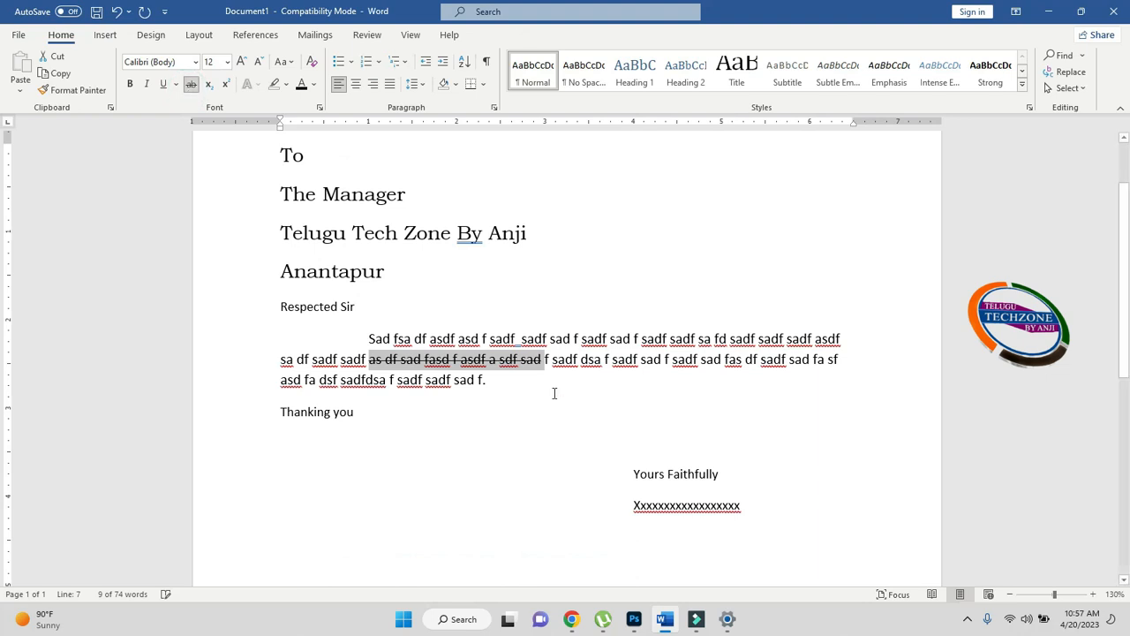
left_click(523, 357)
left_click_drag(523, 357, 370, 362)
left_click(191, 84)
left_click(515, 361)
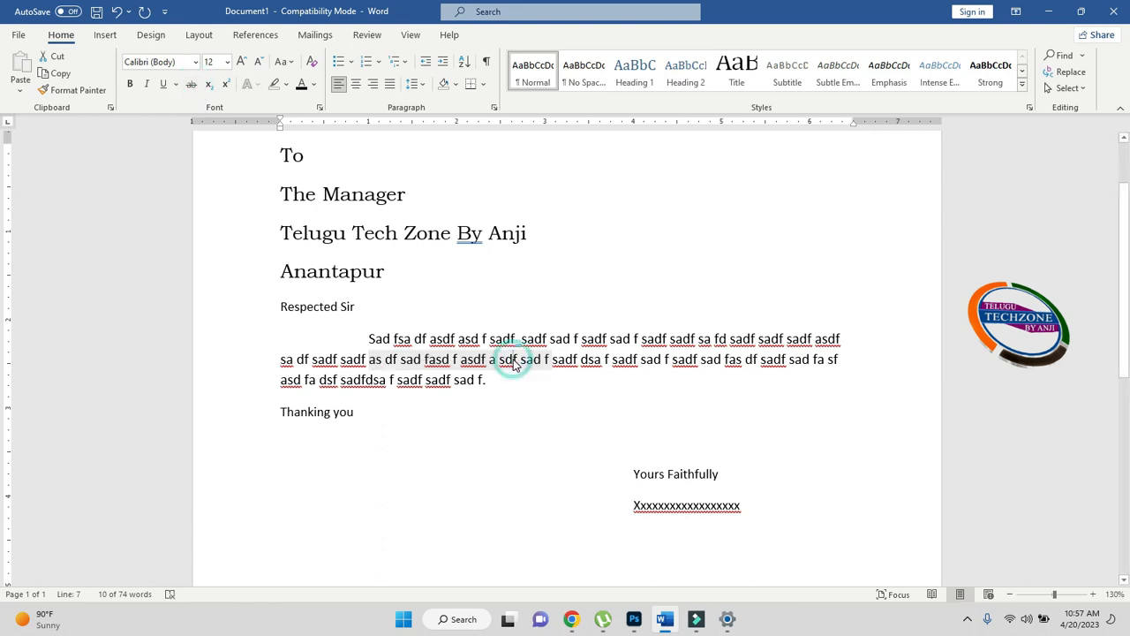
Add a new line below the signature line at font size 24 reading "(A+B)2=A2+B2+2AB".
left_click(760, 517)
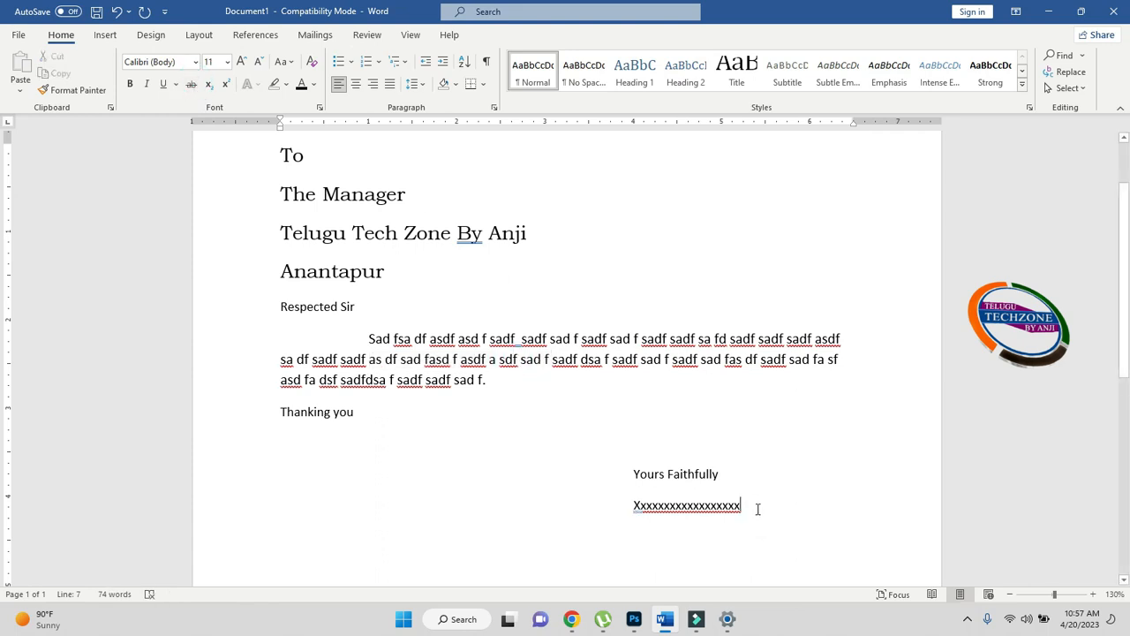
key("Return")
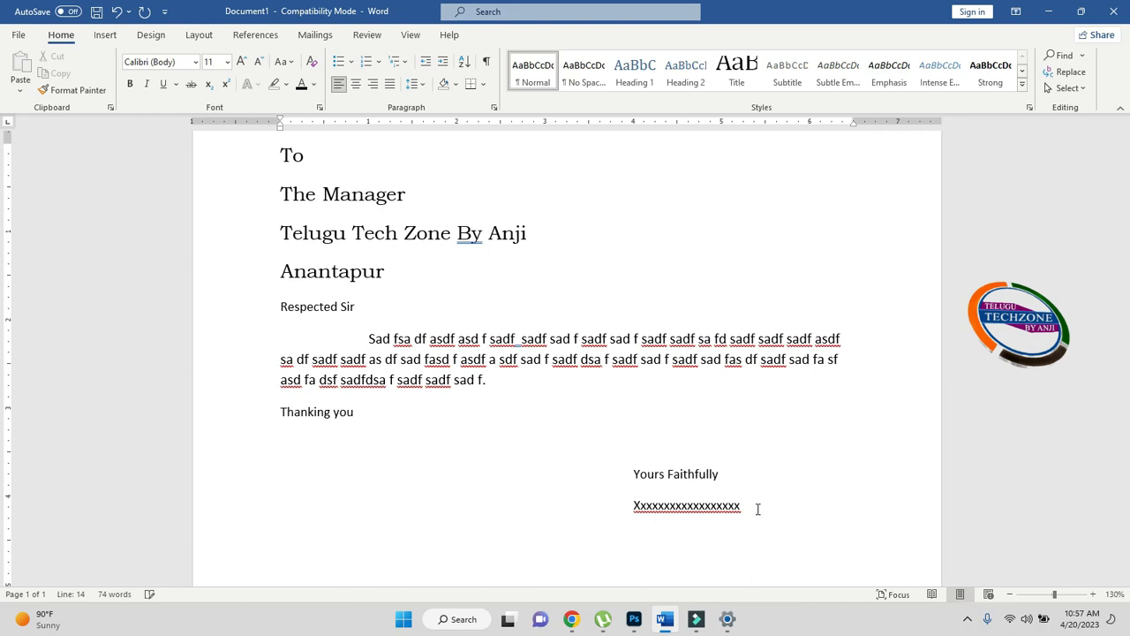
key("ctrl+]")
key("ctrl+shift+period")
scroll(626, 480, "down", 3)
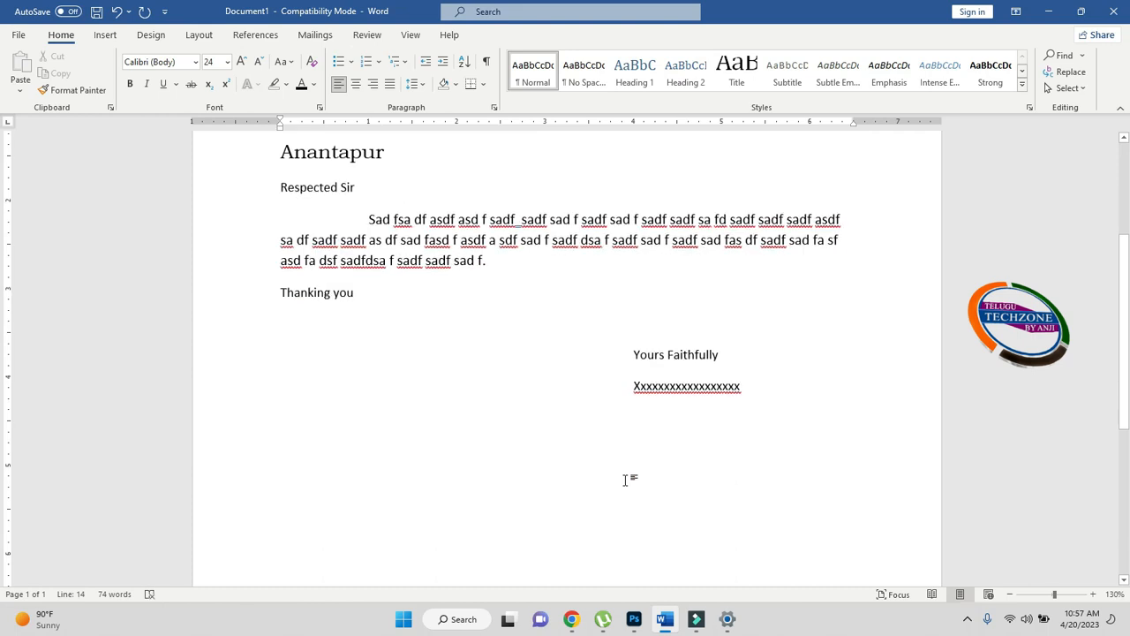
type("(A+B)2=A")
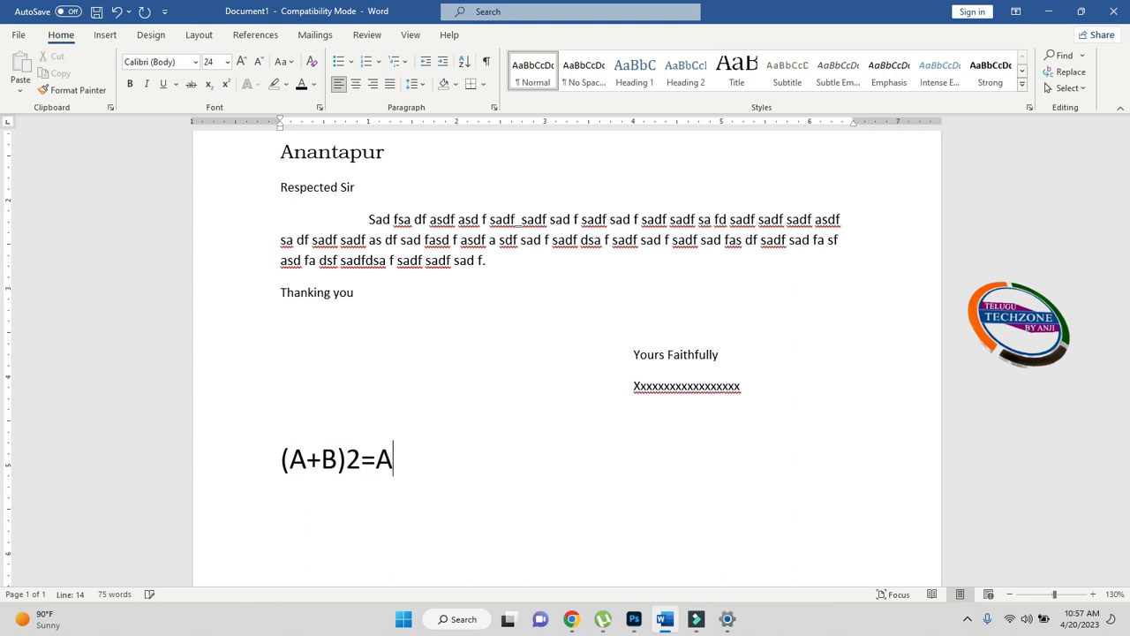
type("2+B2")
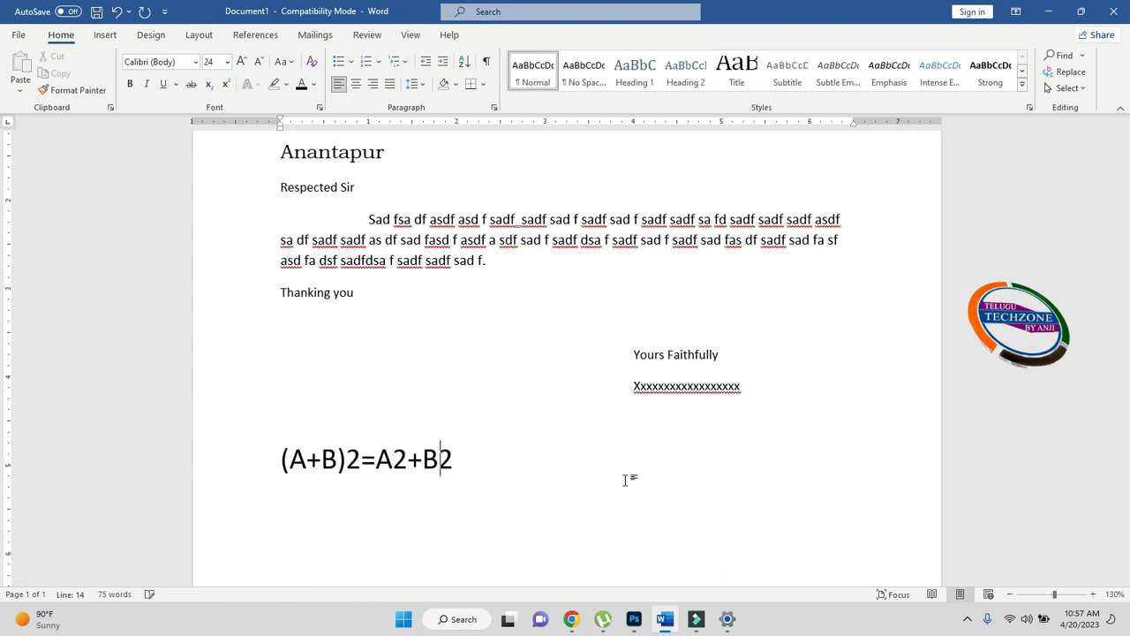
type("+2AB")
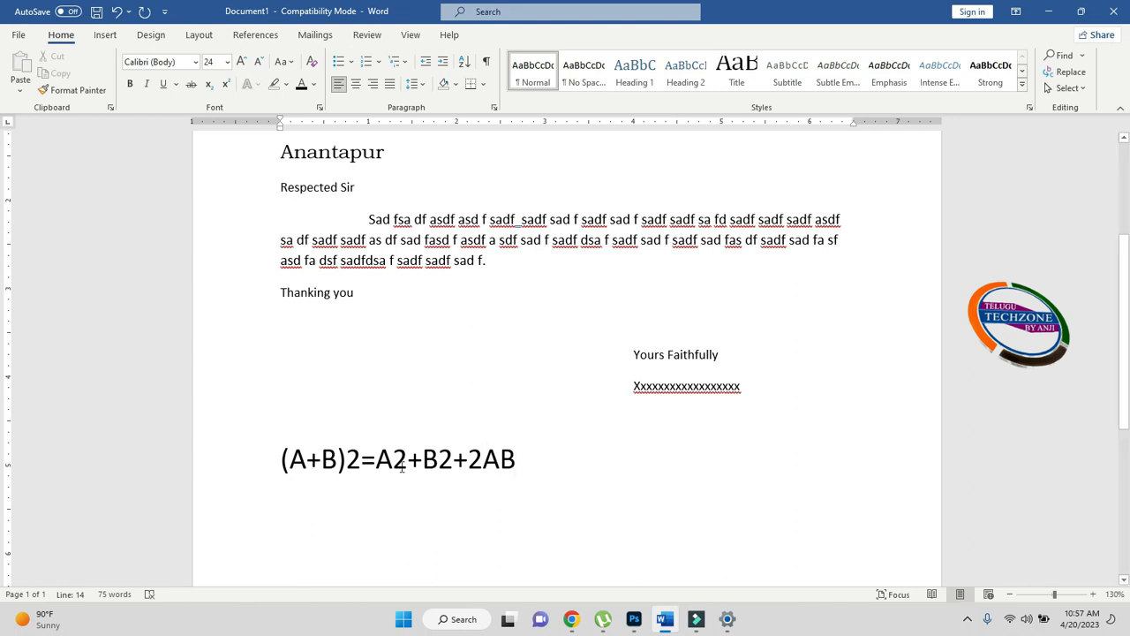
Format the 2s following (A+B), A and B in the algebra formula as superscript.
left_click(362, 460)
key("shift+Left")
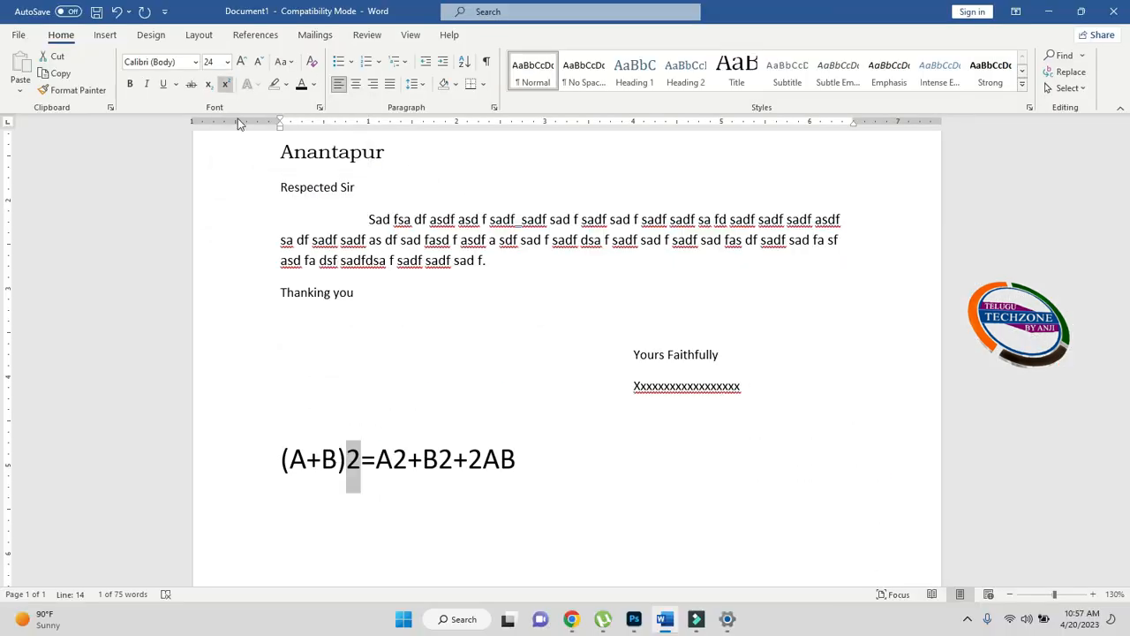
left_click(355, 454)
left_click_drag(402, 458, 387, 459)
left_click(225, 84)
left_click_drag(440, 457, 429, 458)
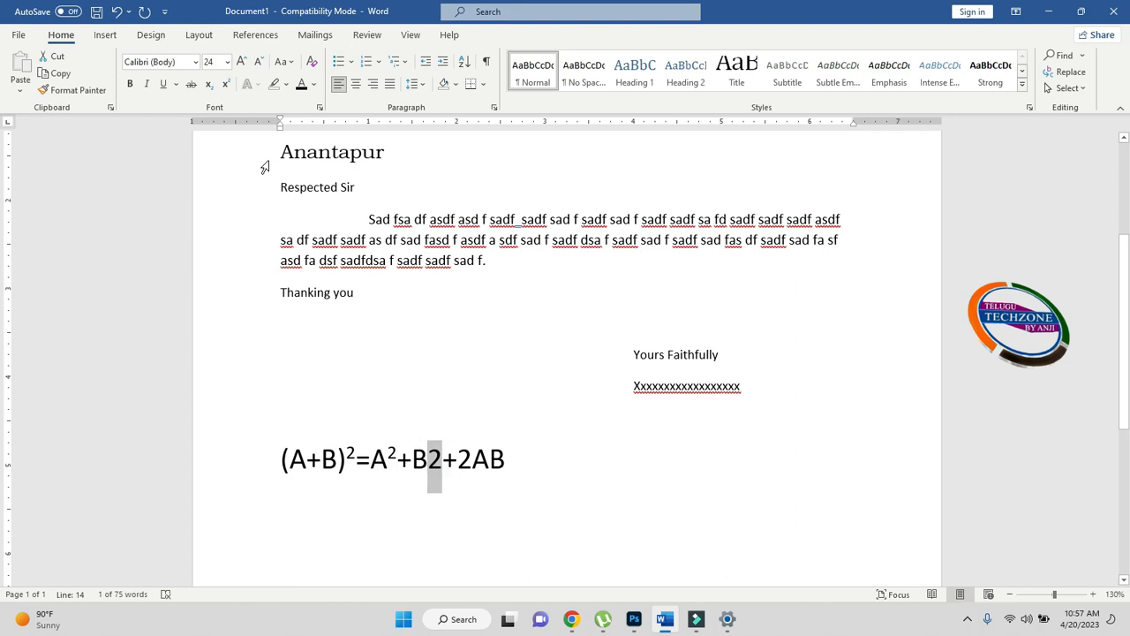
left_click(225, 85)
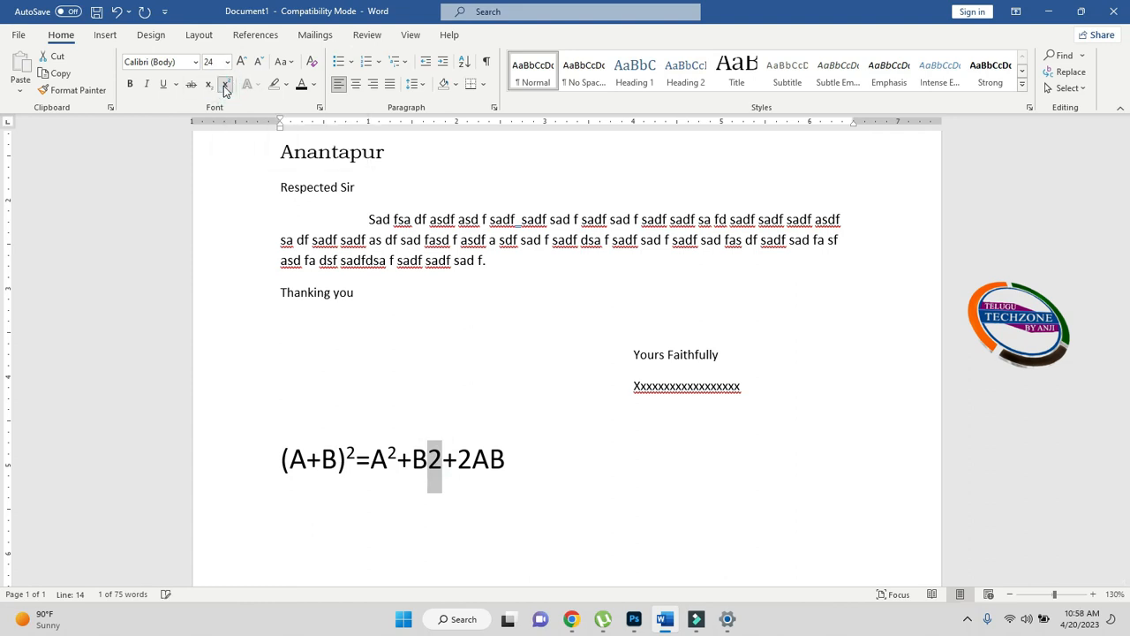
left_click(437, 457)
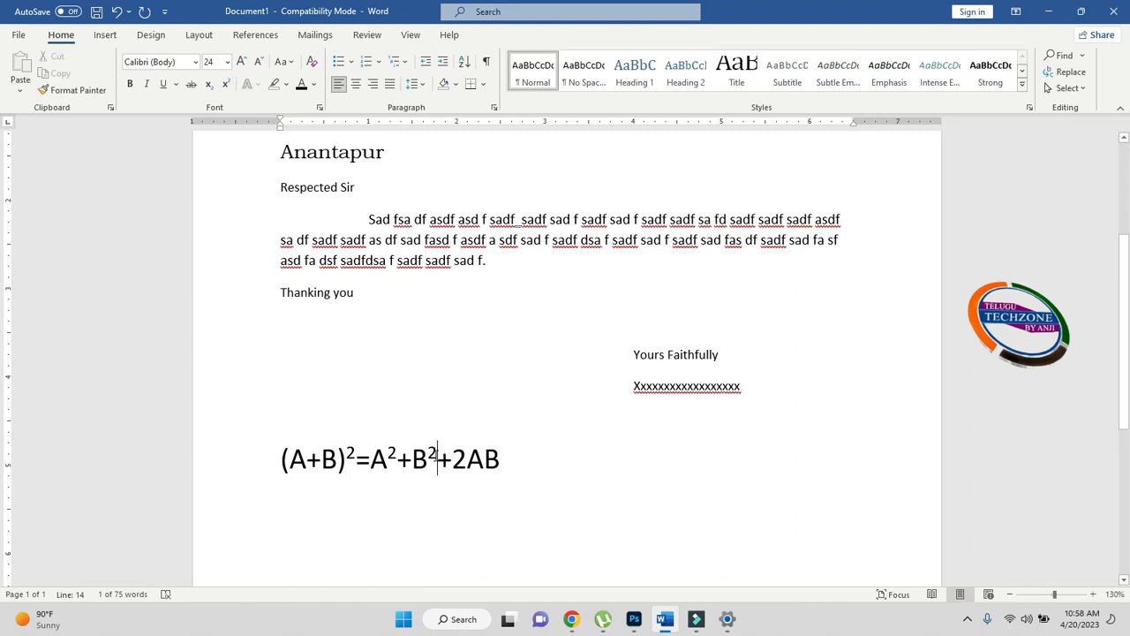
Enter "H2o3" on a new line below the algebra formula.
left_click(510, 466)
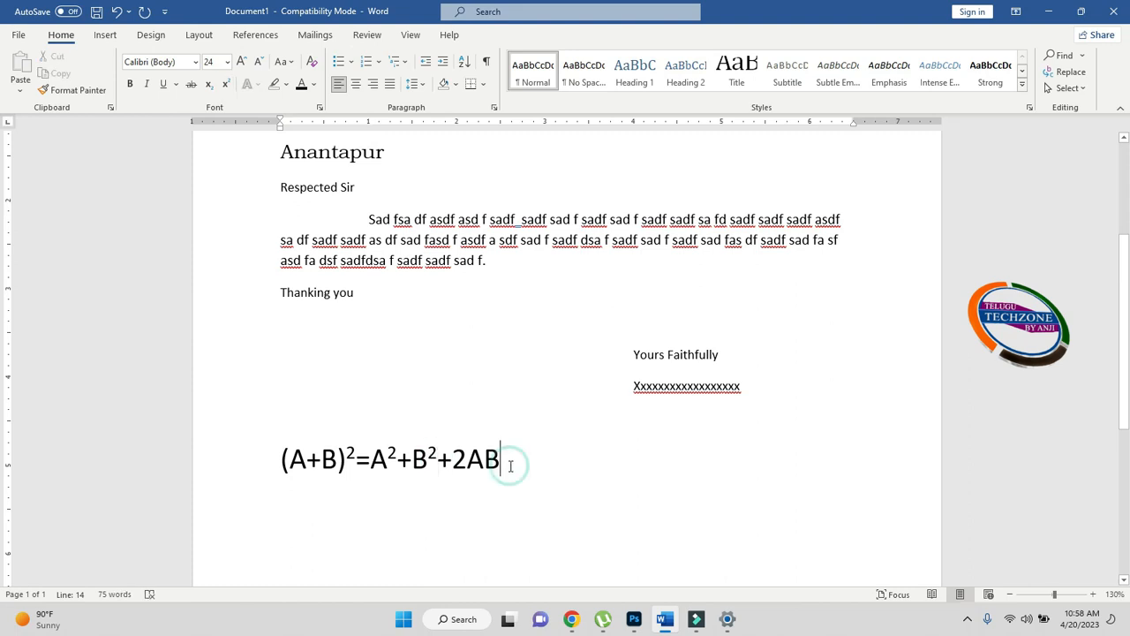
key("Return")
type("h2o3")
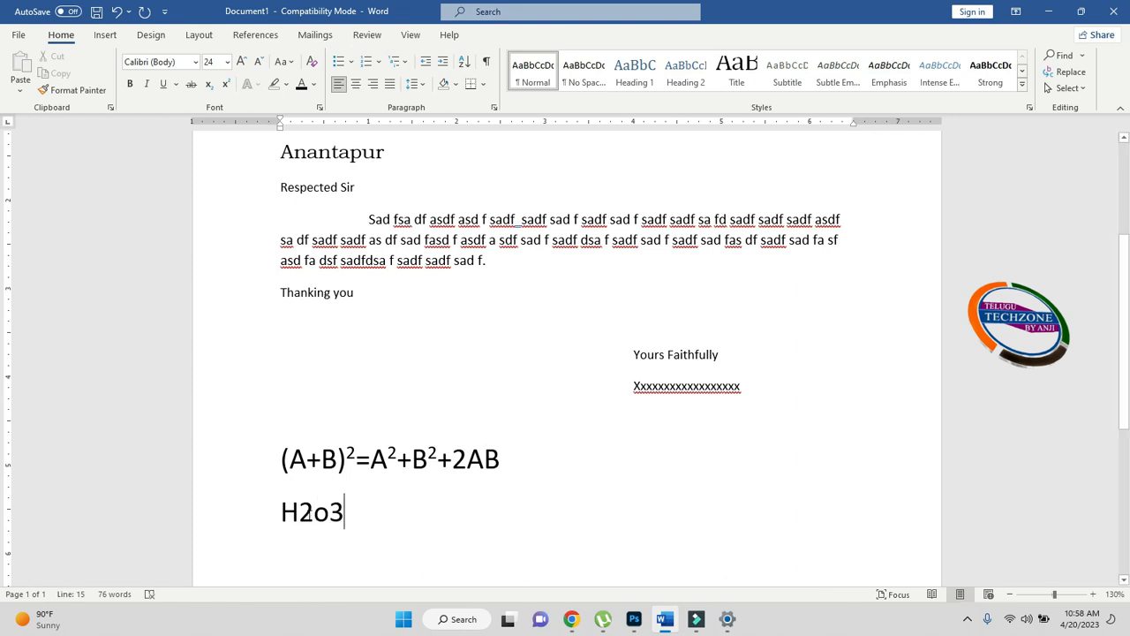
Format the 2 and the 3 in "H2o3" as subscript, and turn subscript off at the end of the line.
left_click_drag(298, 514, 313, 514)
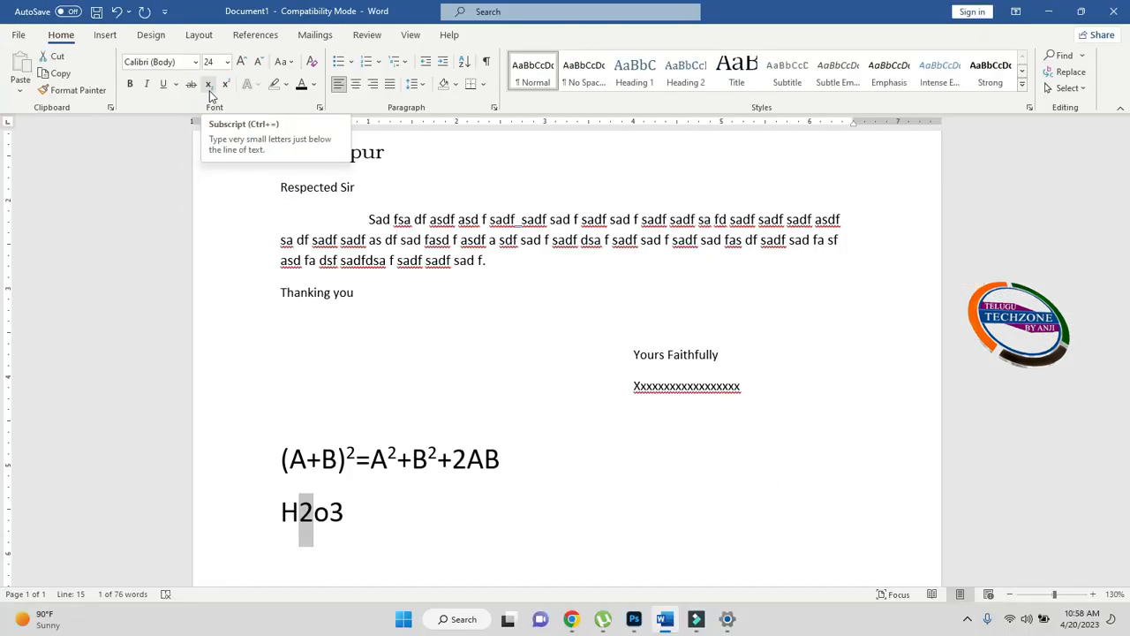
left_click(208, 79)
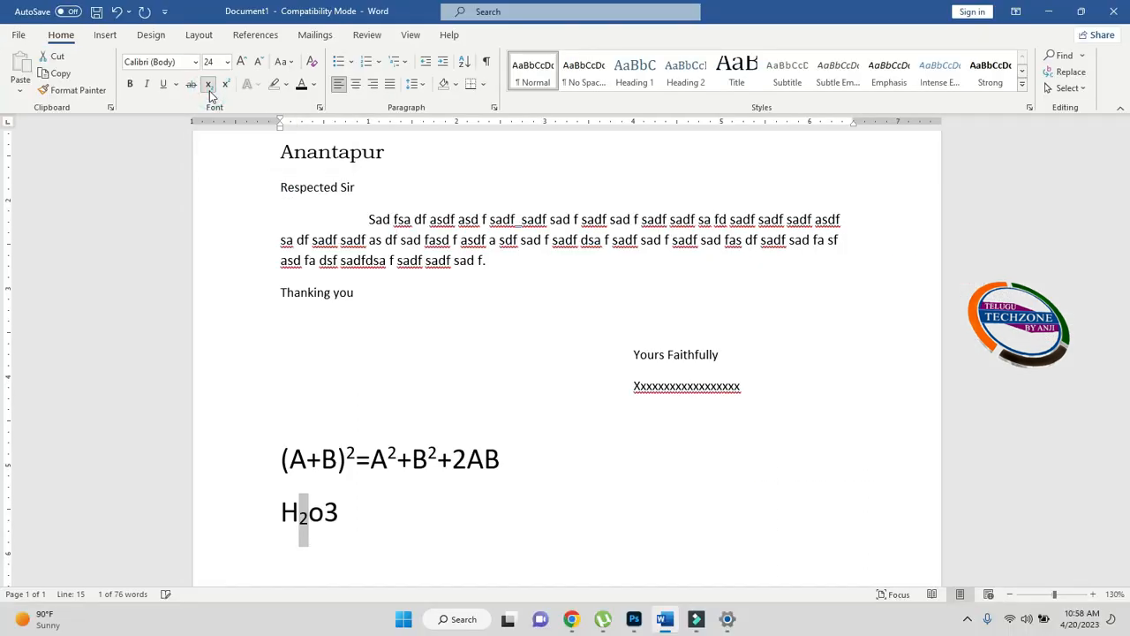
left_click(310, 521)
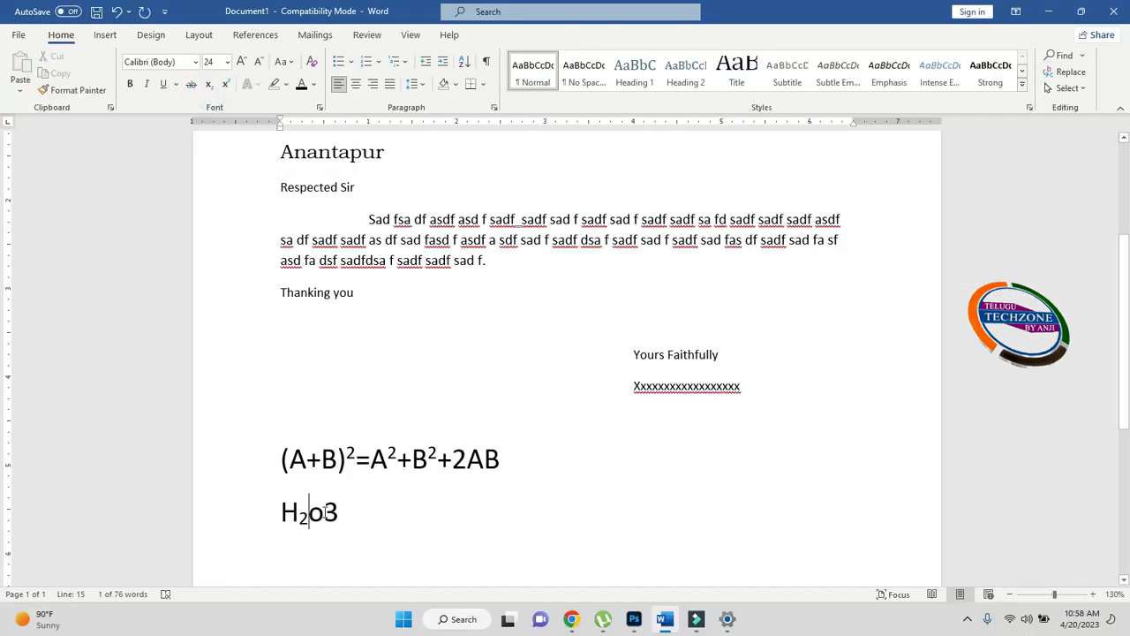
left_click_drag(324, 513, 339, 512)
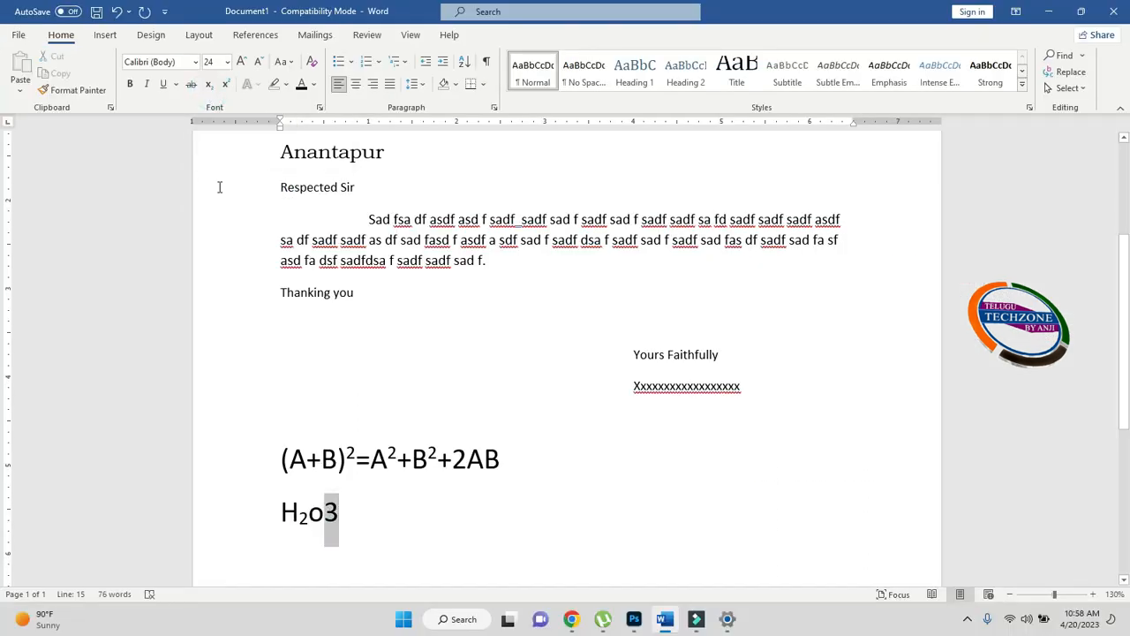
left_click(209, 84)
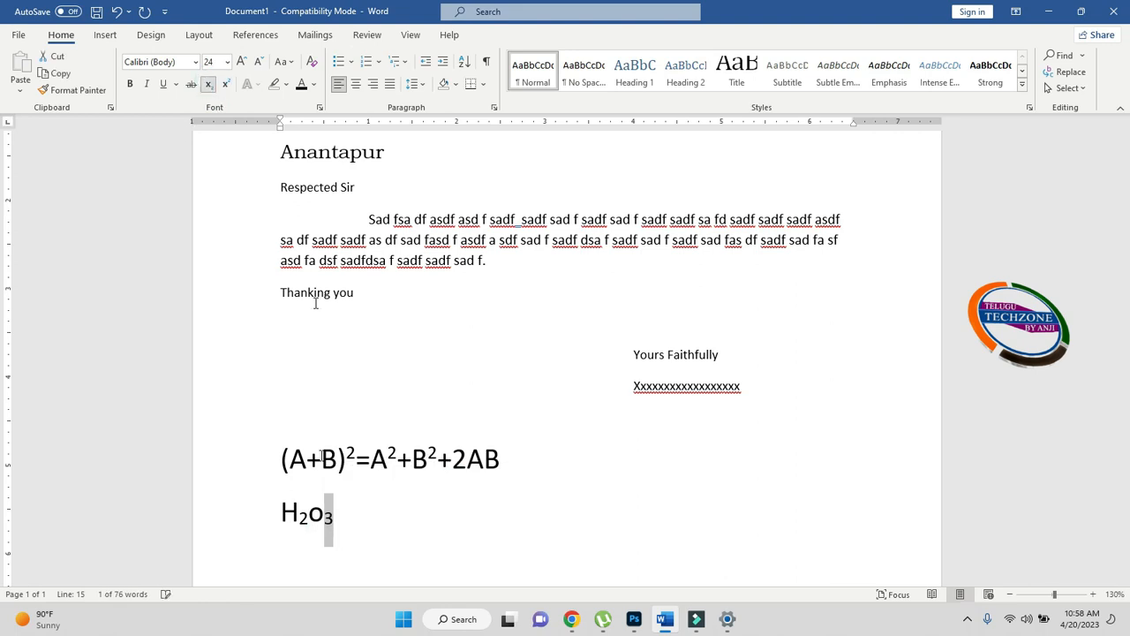
left_click(330, 516)
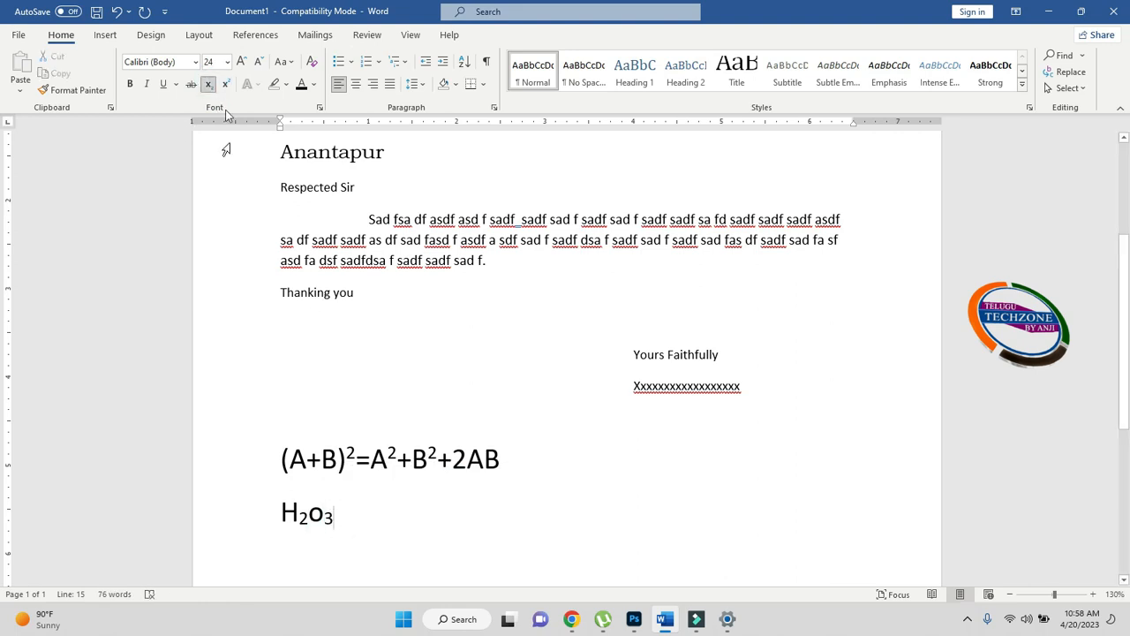
left_click(208, 83)
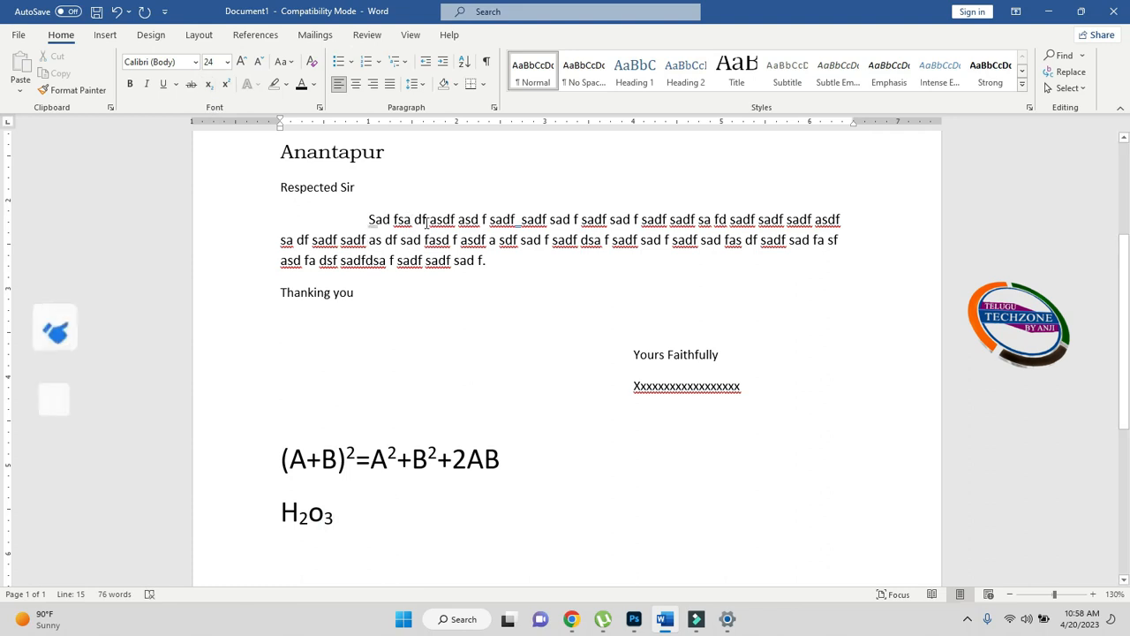
In the body's first line, make the word "df" subscript and the following word "asdf" superscript.
left_click_drag(426, 221, 415, 221)
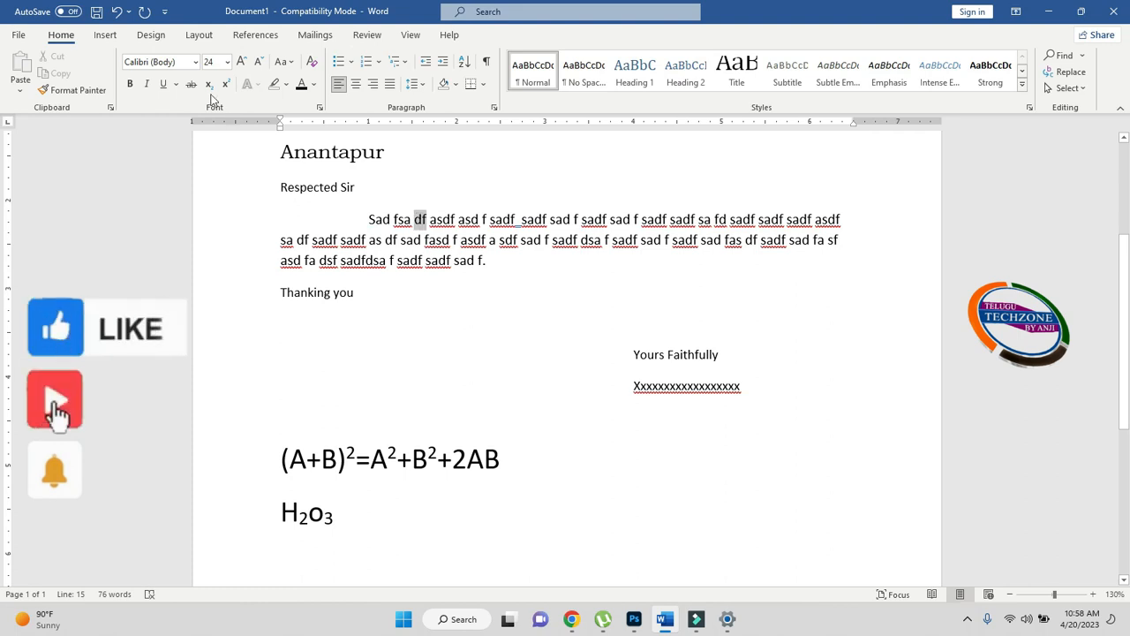
key("ctrl+equal")
left_click_drag(426, 219, 451, 219)
key("ctrl+shift+plus")
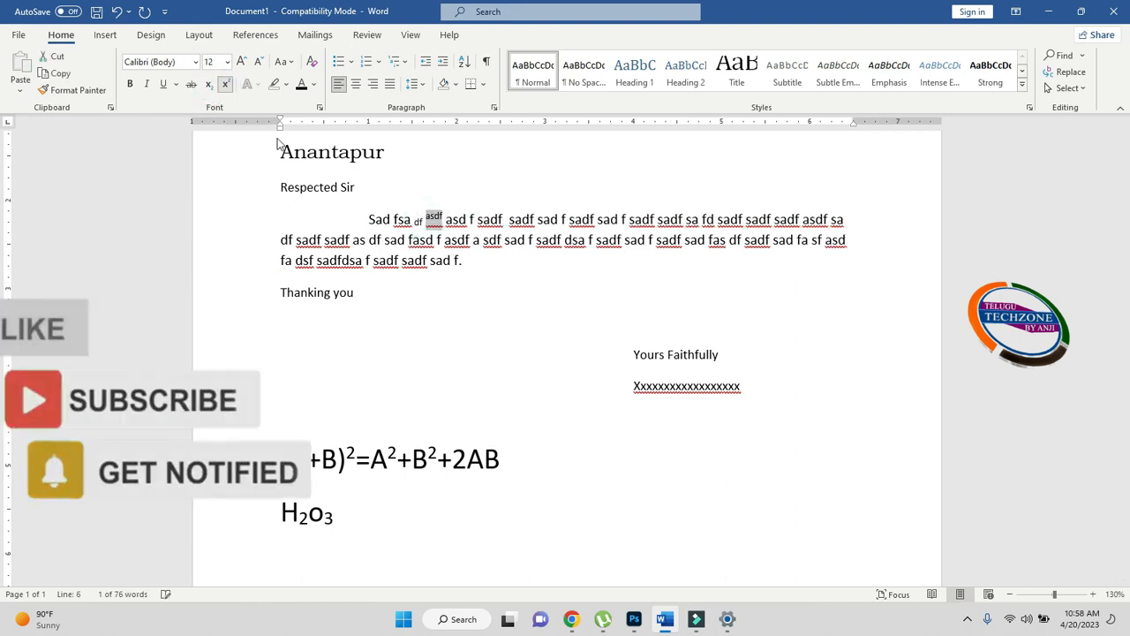
left_click(487, 225)
left_click(429, 226)
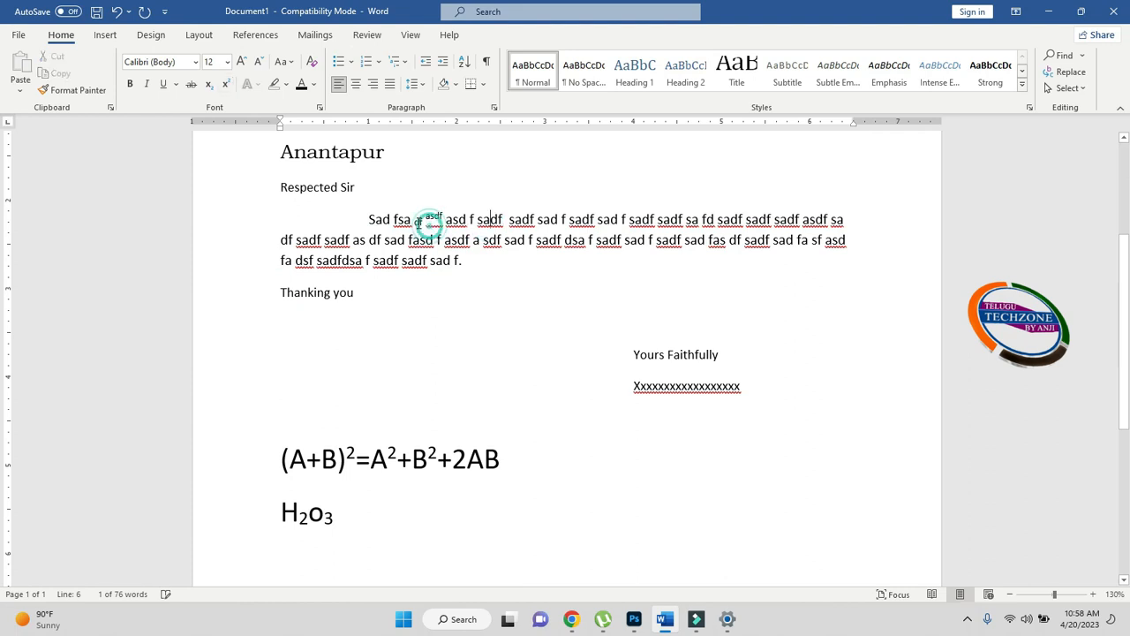
left_click(477, 278)
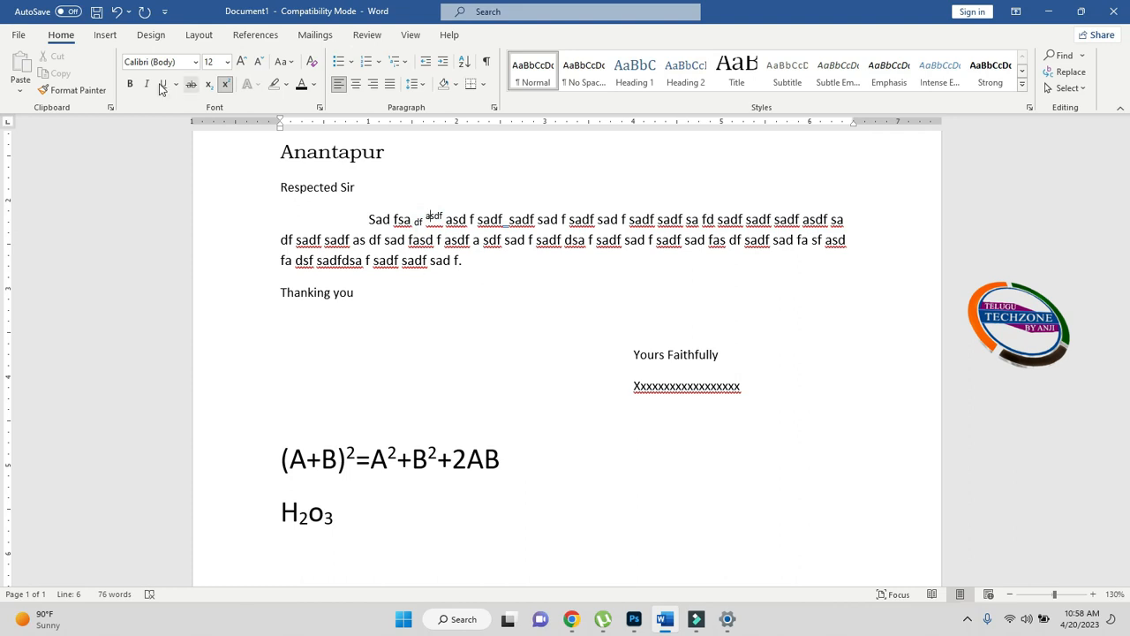
left_click(329, 236)
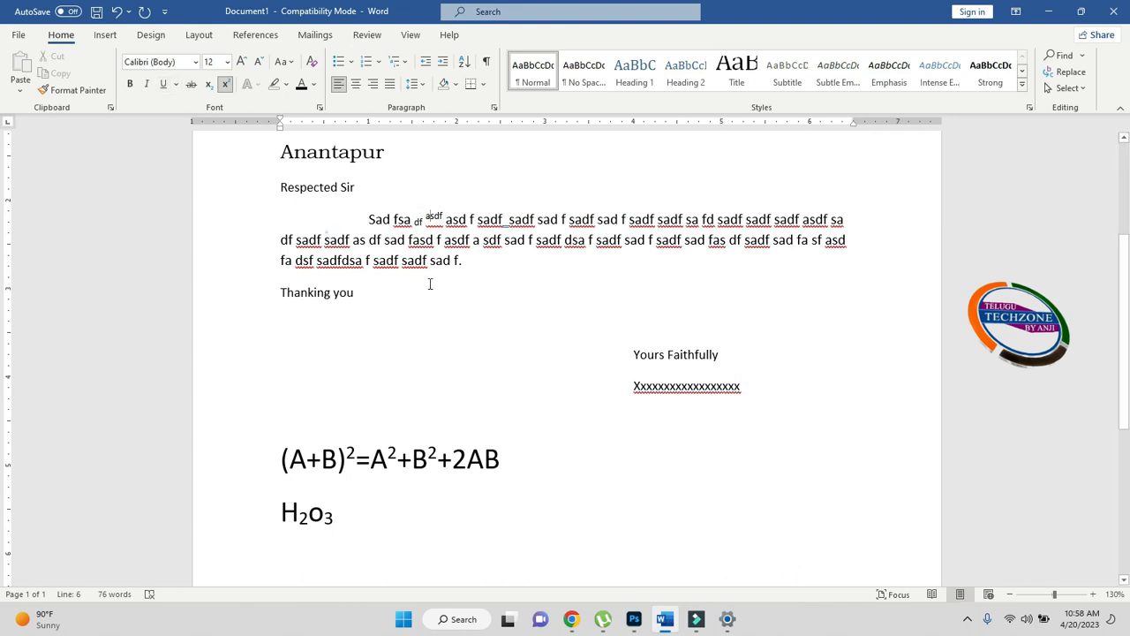
Format the address block from "To" to "Anantapur" in the Academy Engraved LET font at size 24.
scroll(380, 303, "up", 2)
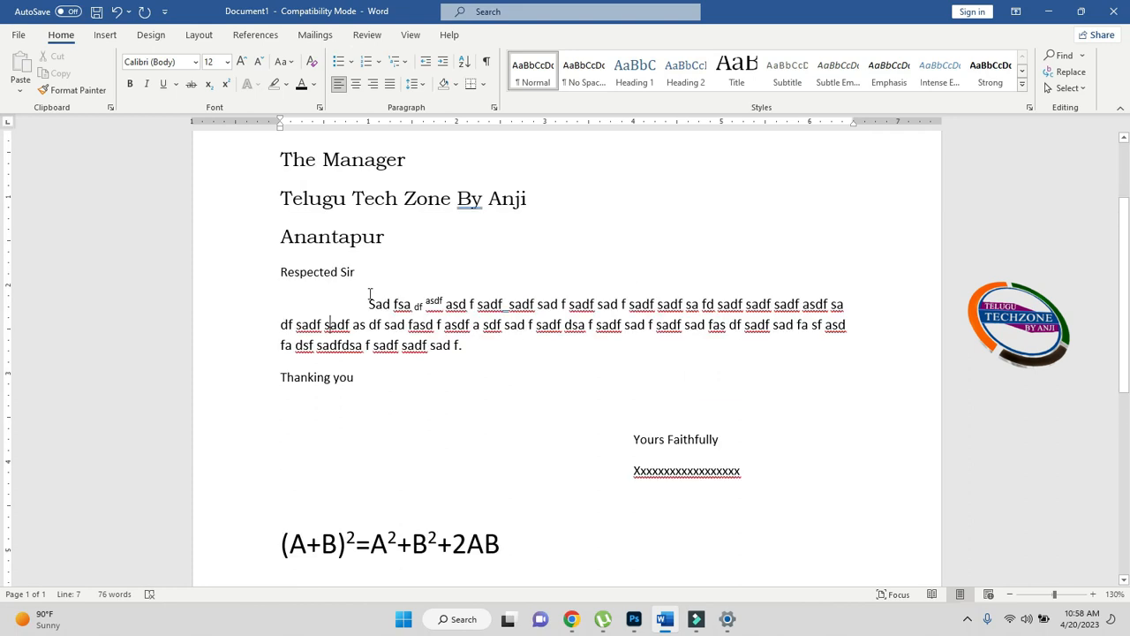
scroll(370, 294, "up", 2)
left_click_drag(303, 217, 396, 315)
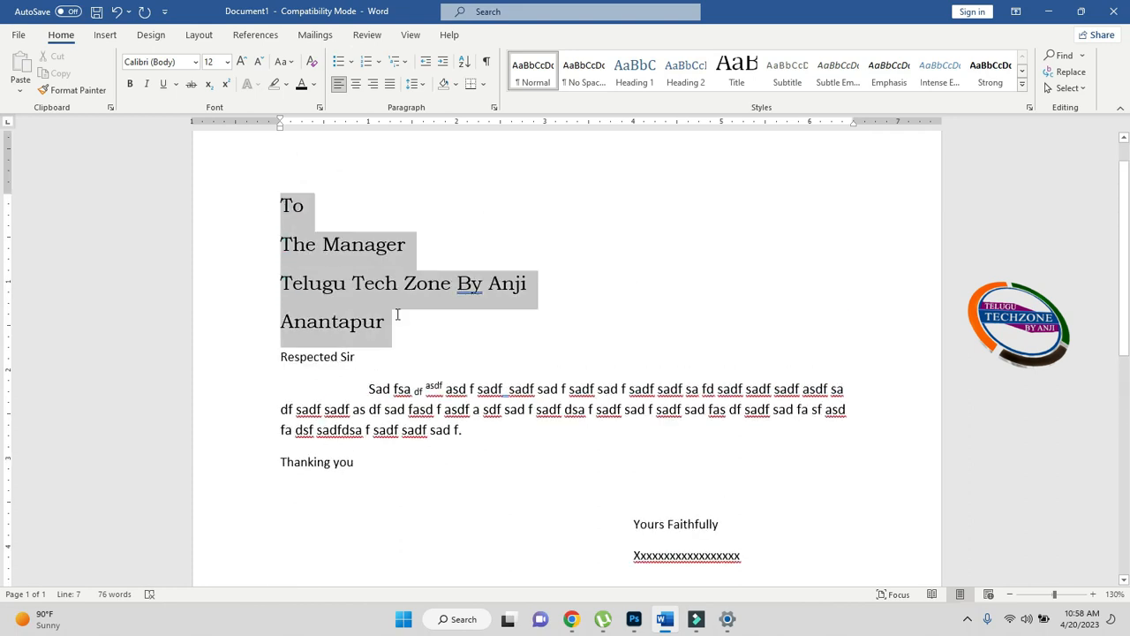
left_click(197, 67)
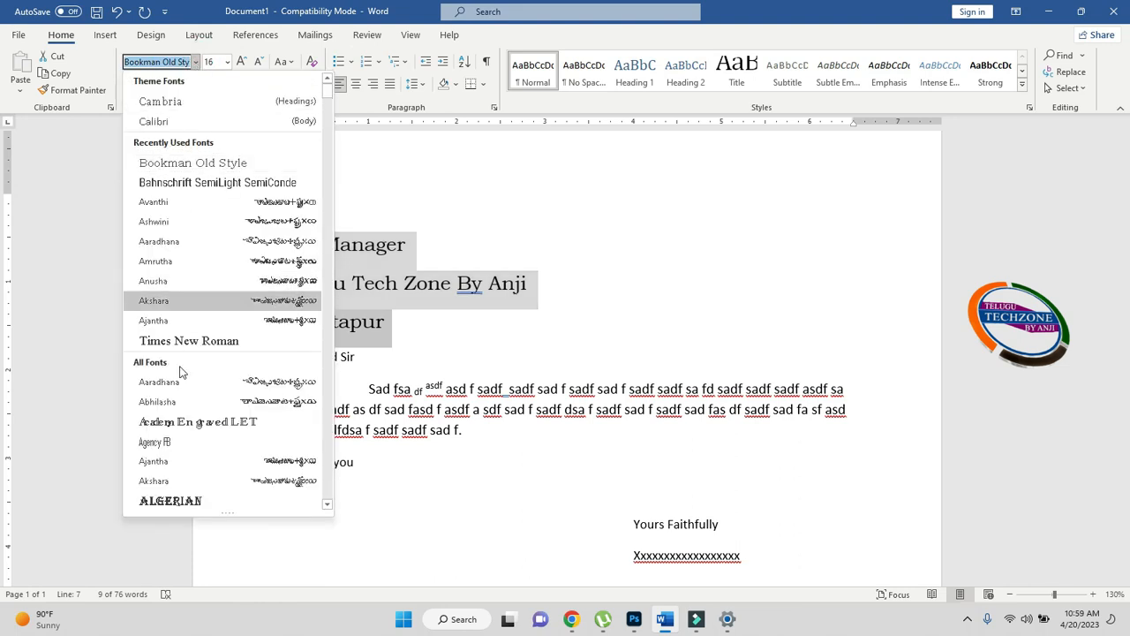
left_click(239, 422)
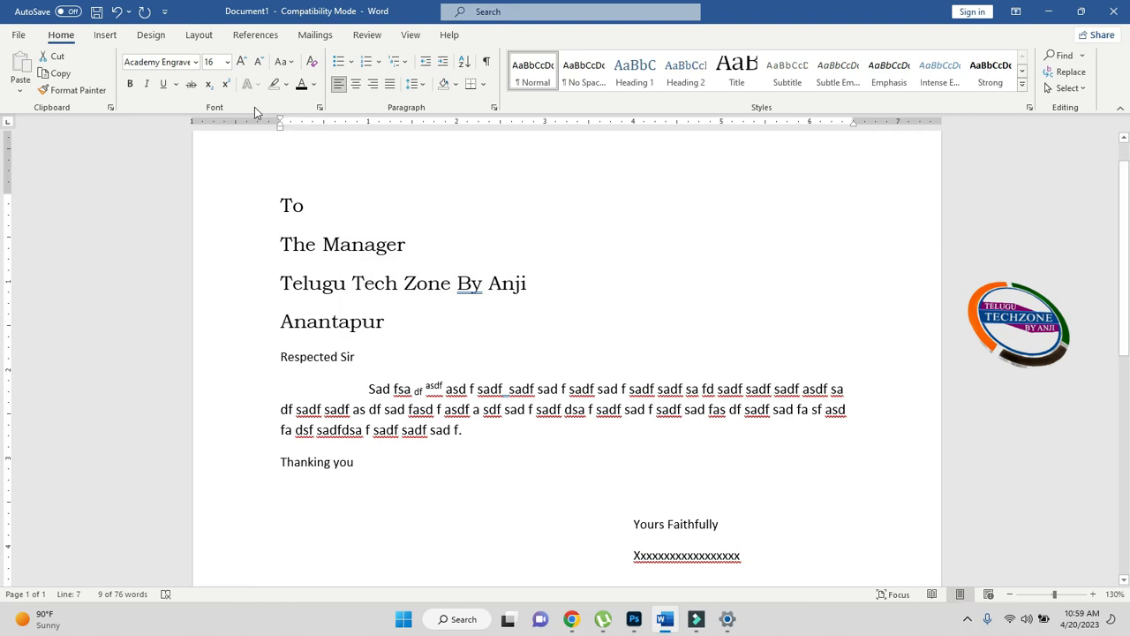
left_click(227, 65)
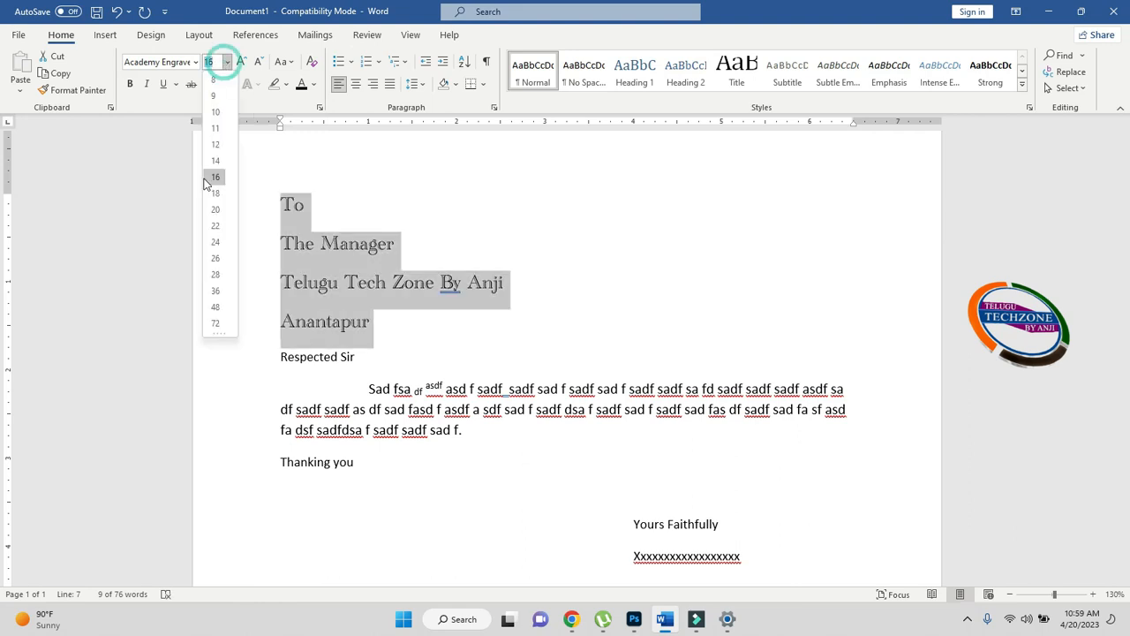
left_click(216, 242)
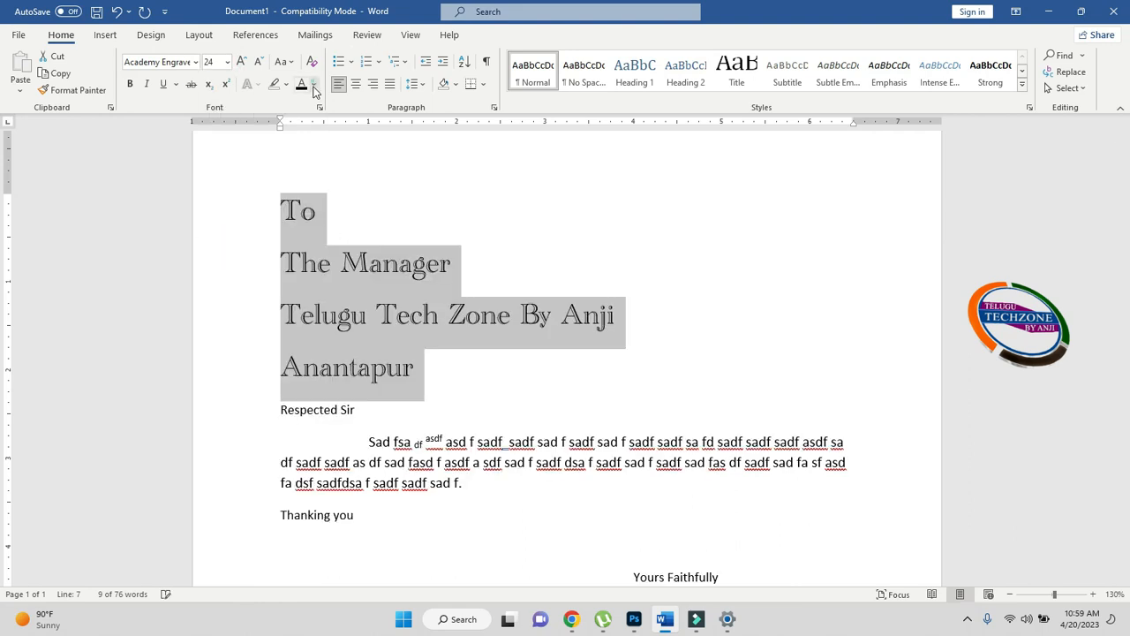
Make the address block dark red, underlined, italic and bold.
left_click(314, 87)
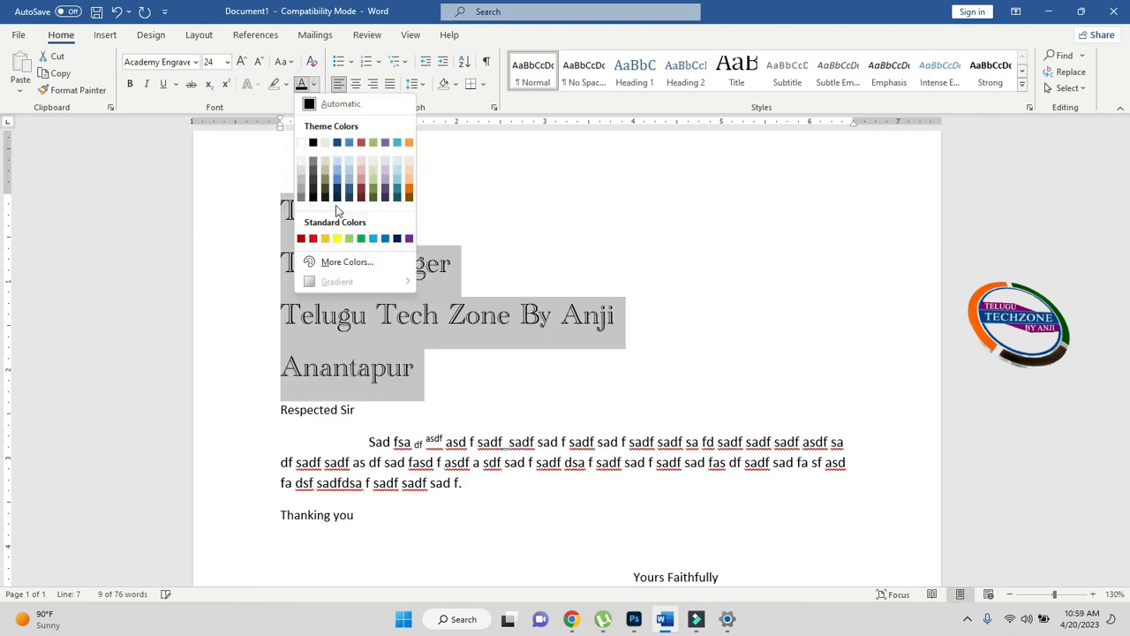
left_click(167, 89)
left_click(167, 89)
left_click(147, 84)
left_click(129, 83)
left_click(367, 281)
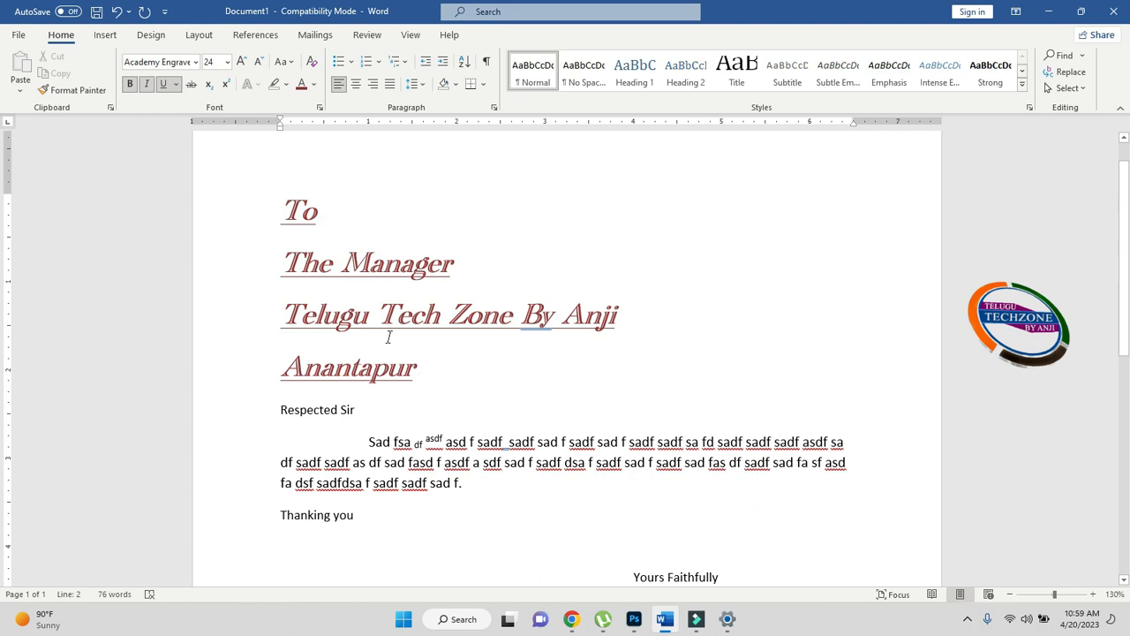
Clear all formatting from the address block, from "To" through "Anantapur".
left_click(283, 207)
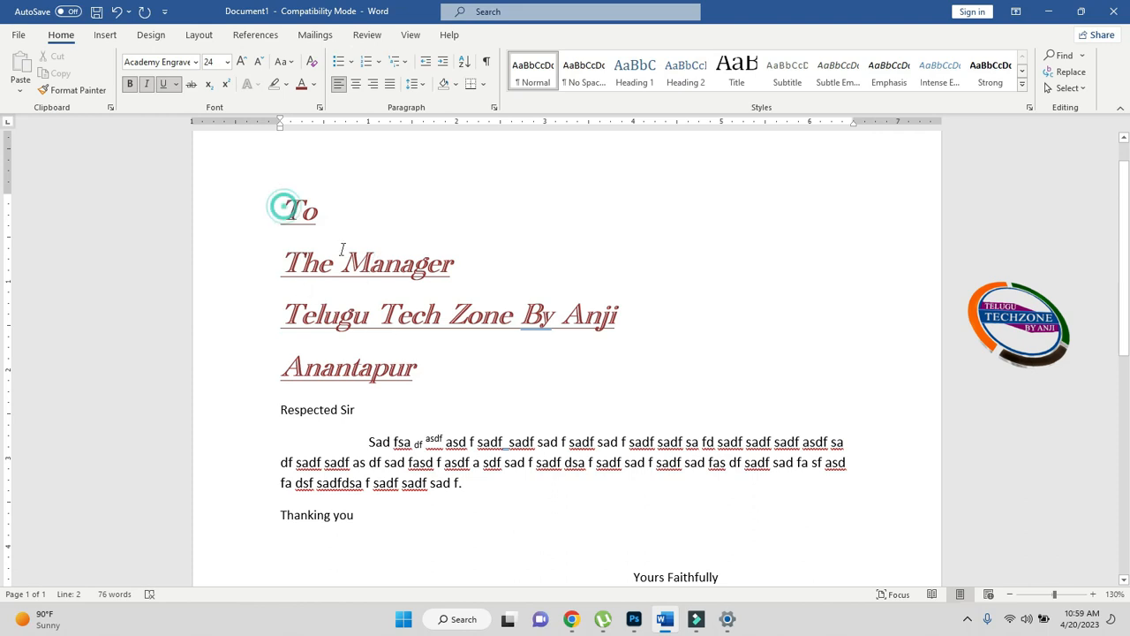
left_click(419, 362, "shift")
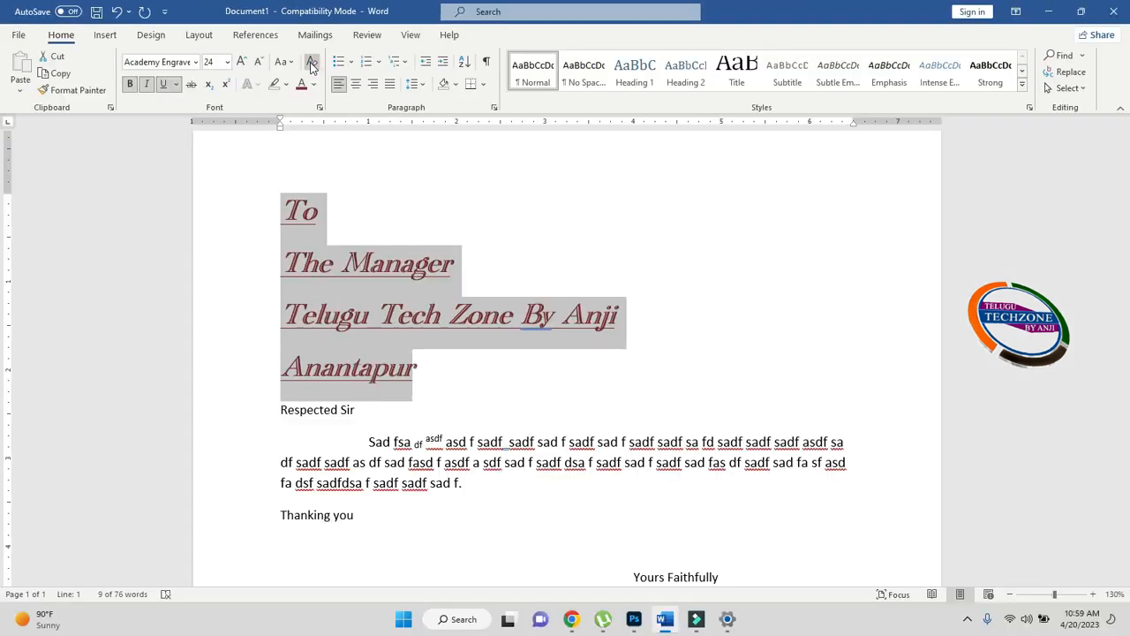
left_click(308, 82)
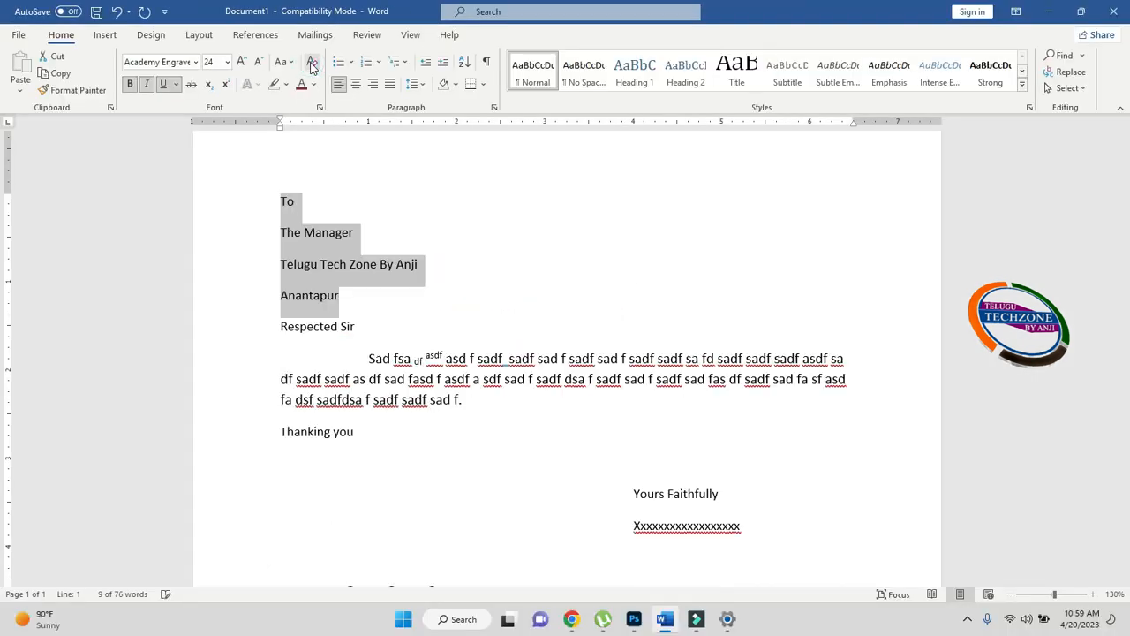
left_click(316, 241)
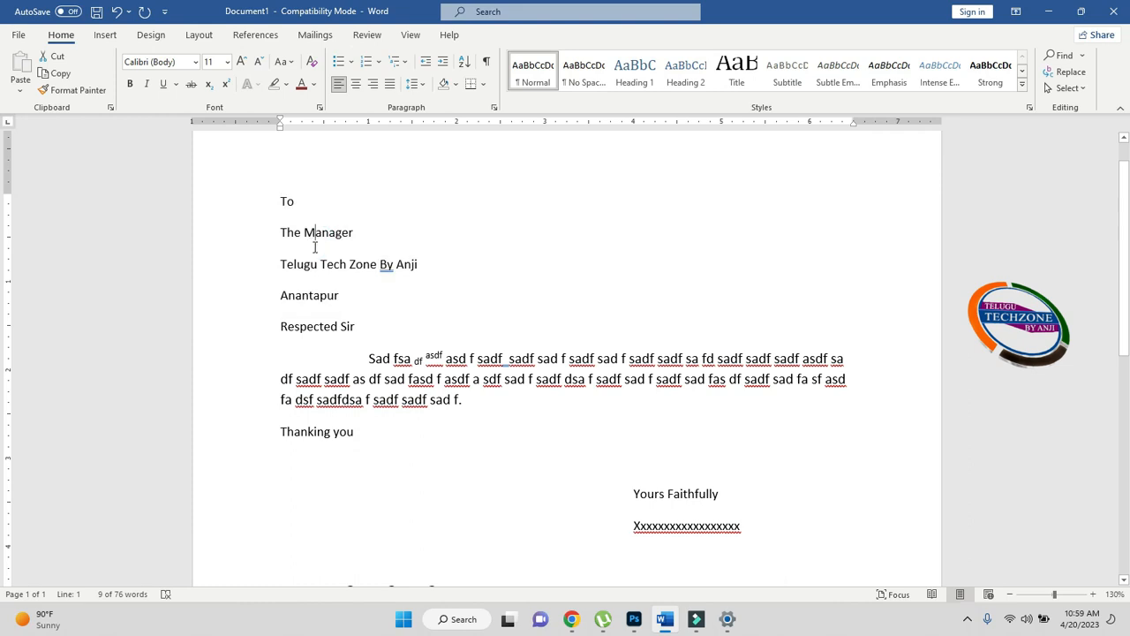
Add the note "Crtl+Sapacebar" at the end of the third address line.
left_click(418, 265)
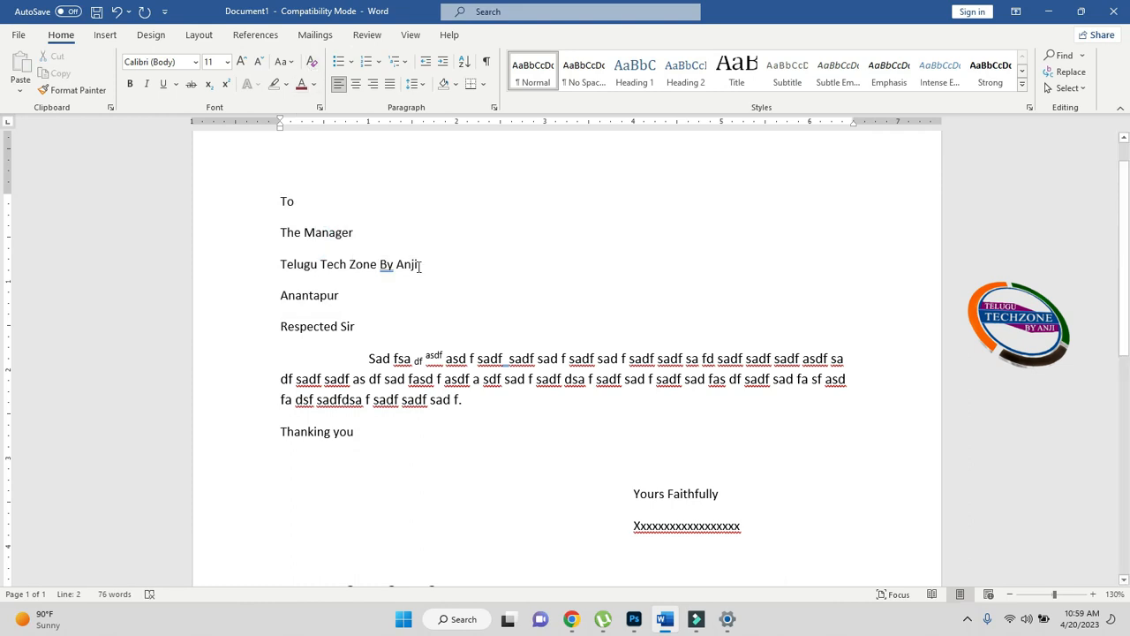
left_click(426, 263)
type("Cr")
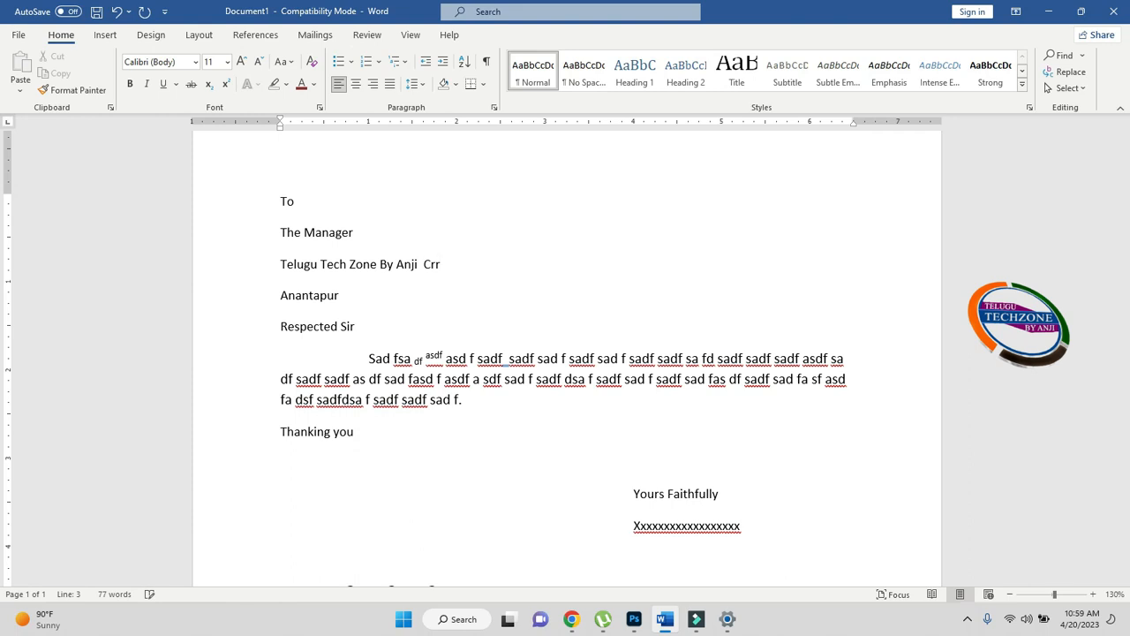
type("tl+Sapac")
type("em")
type("bar")
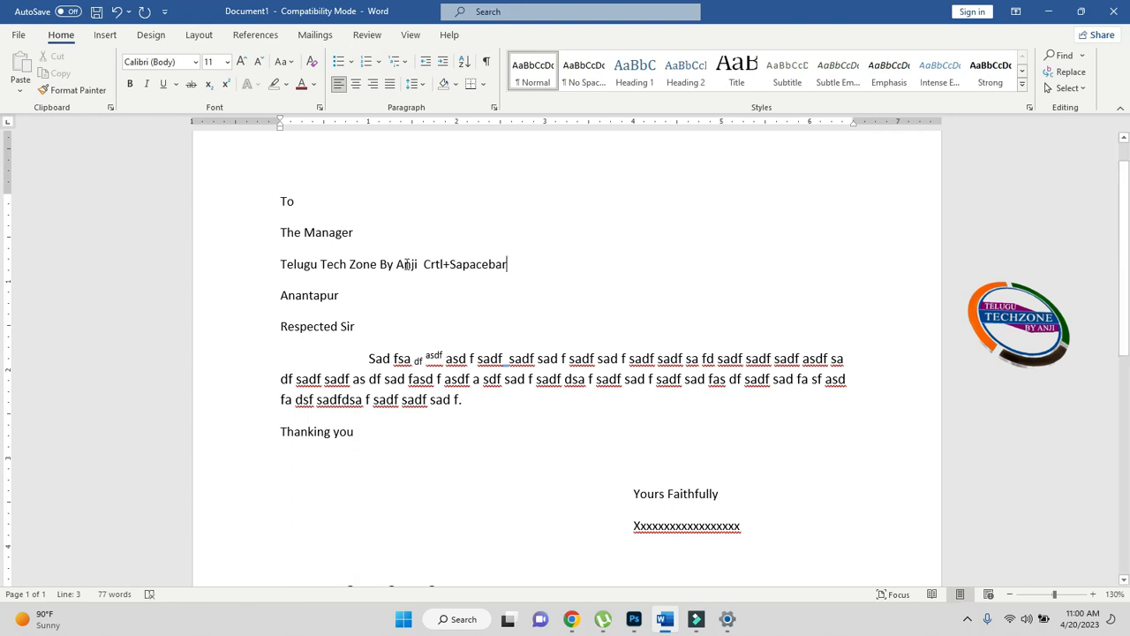
Delete the note "Crtl+Sapacebar" from the third address line.
left_click_drag(422, 264, 512, 264)
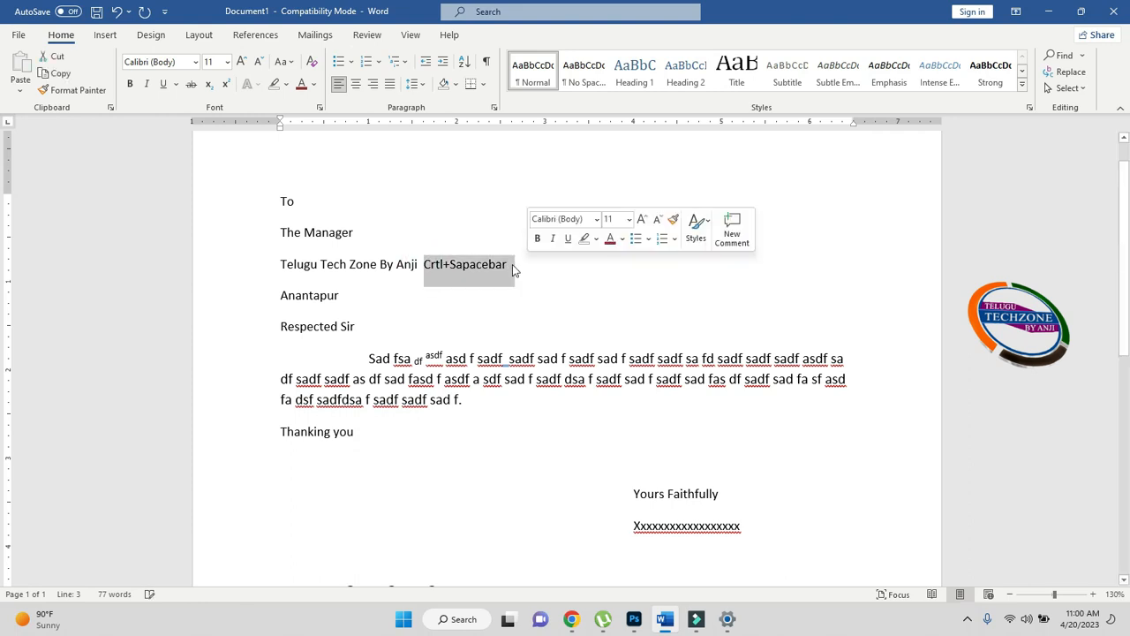
key("Delete")
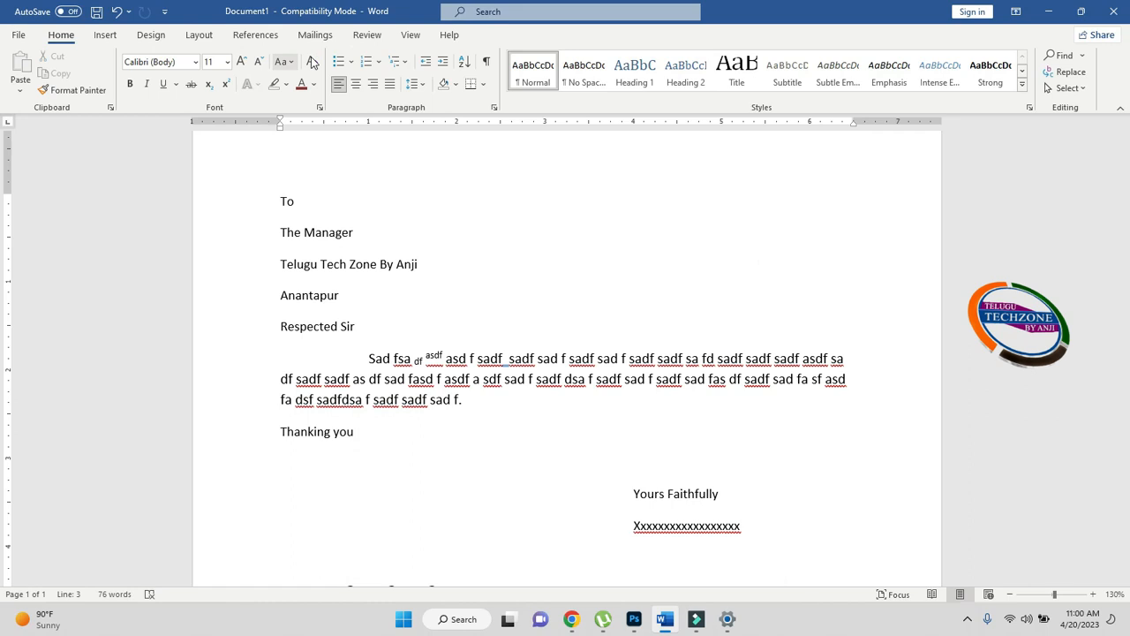
left_click(367, 302)
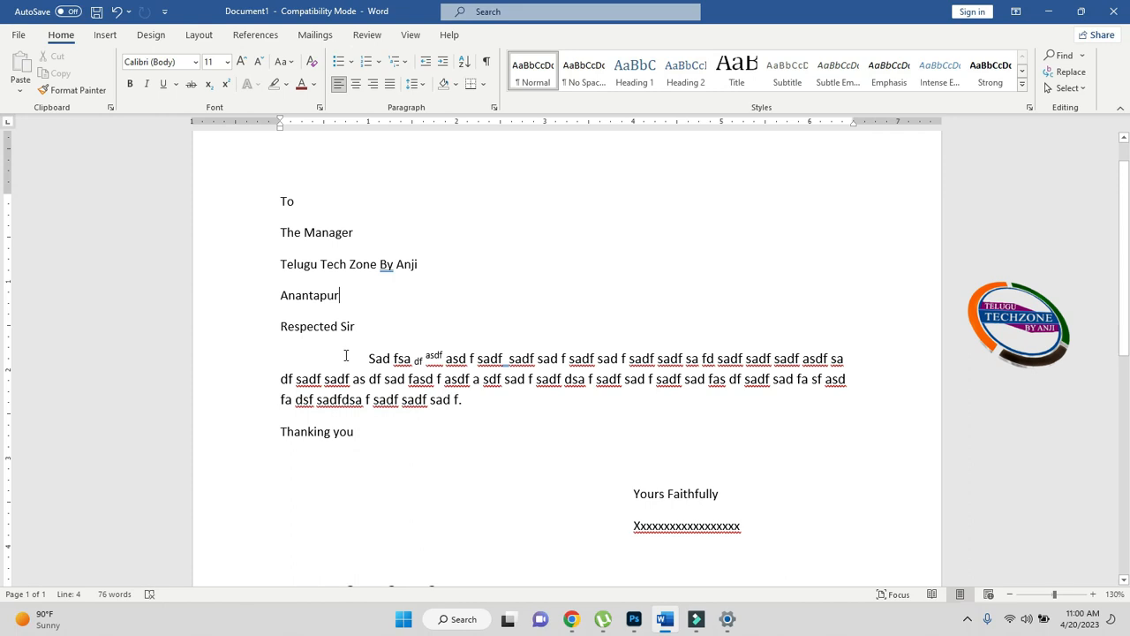
Try the UPPERCASE and lowercase options on the text from "To" through the end of the body paragraph.
left_click_drag(278, 204, 472, 410)
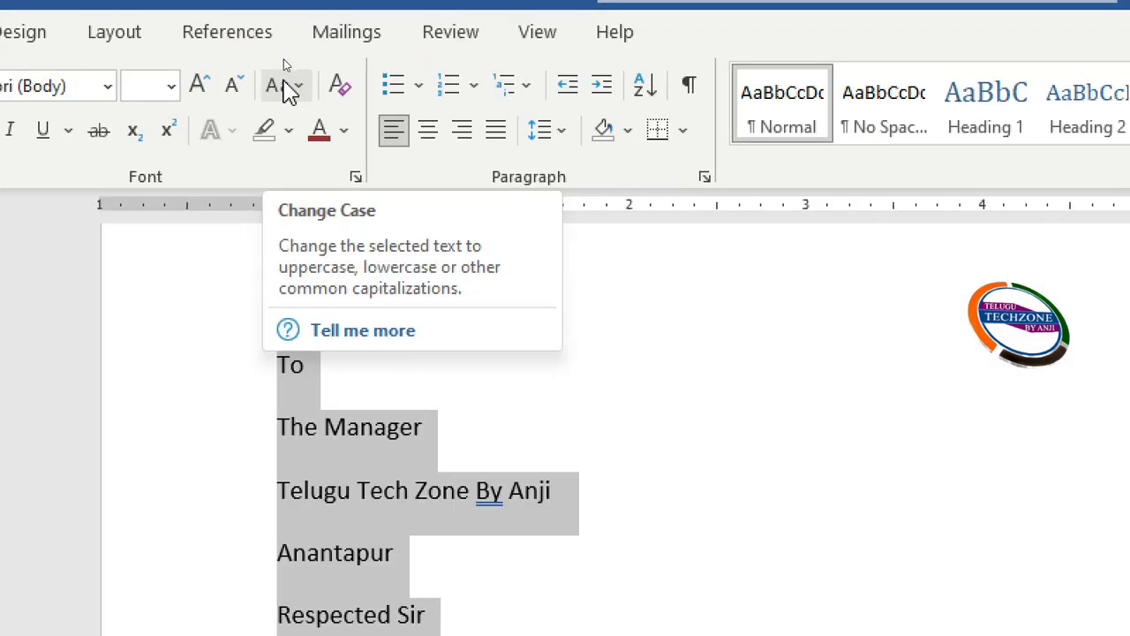
left_click(302, 96)
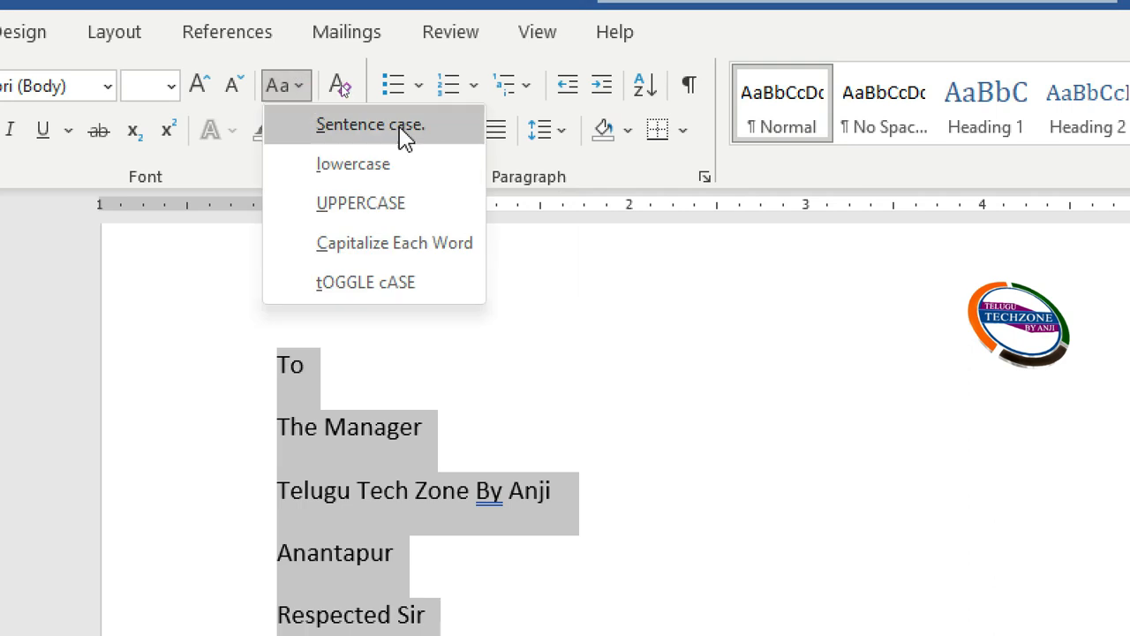
left_click(392, 212)
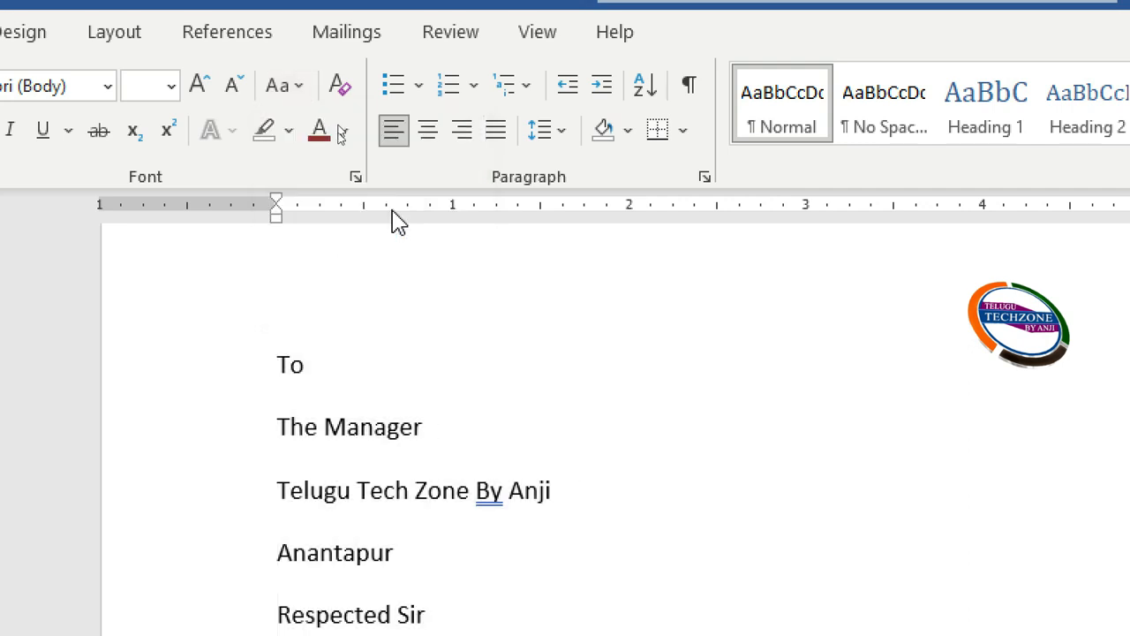
left_click(324, 256)
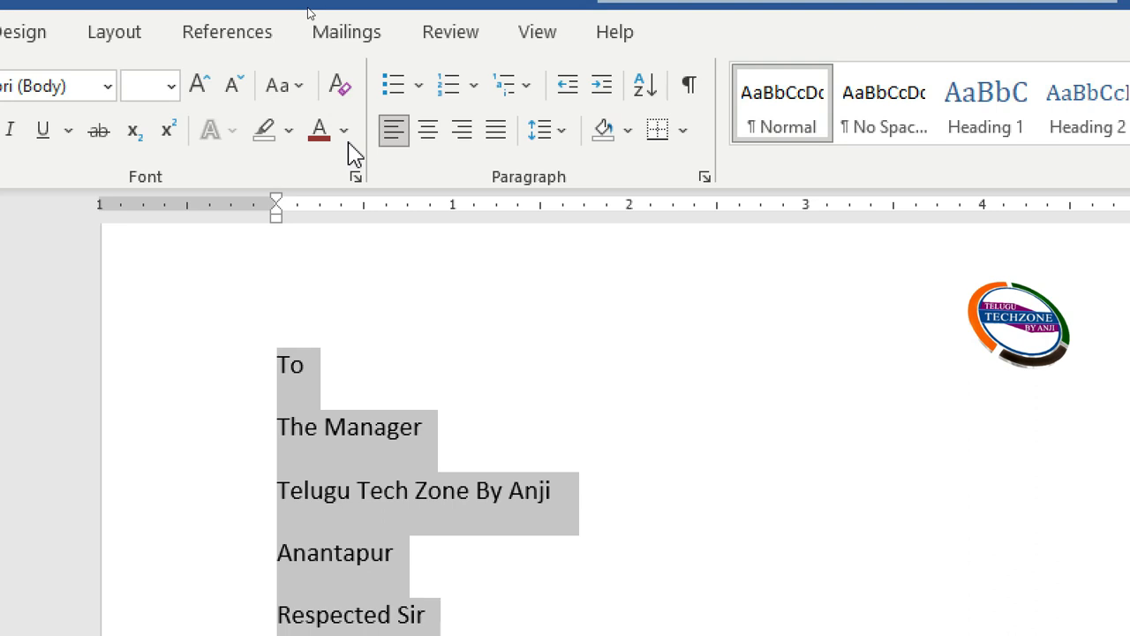
left_click(299, 123)
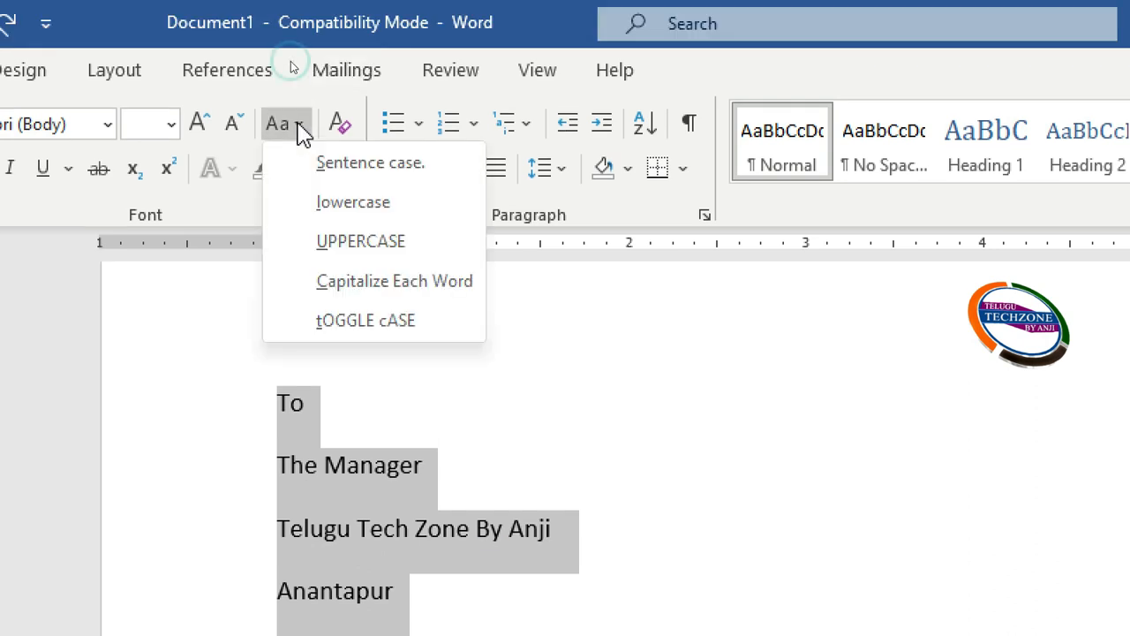
left_click(393, 215)
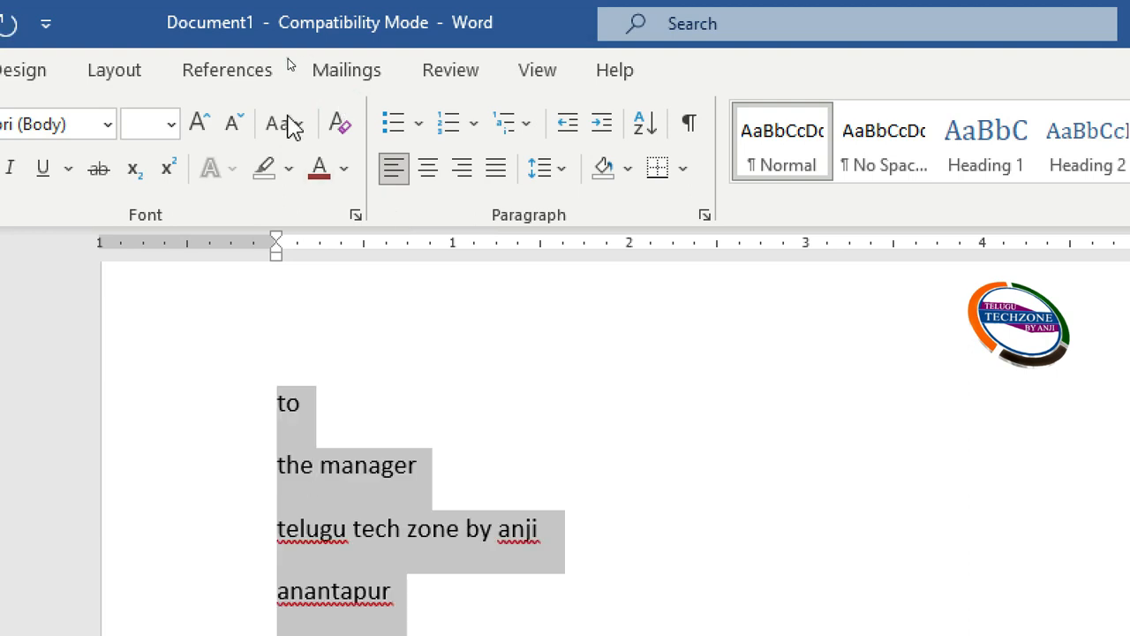
Apply Capitalize Each Word to the selected text from "To" through the body paragraph.
left_click(293, 125)
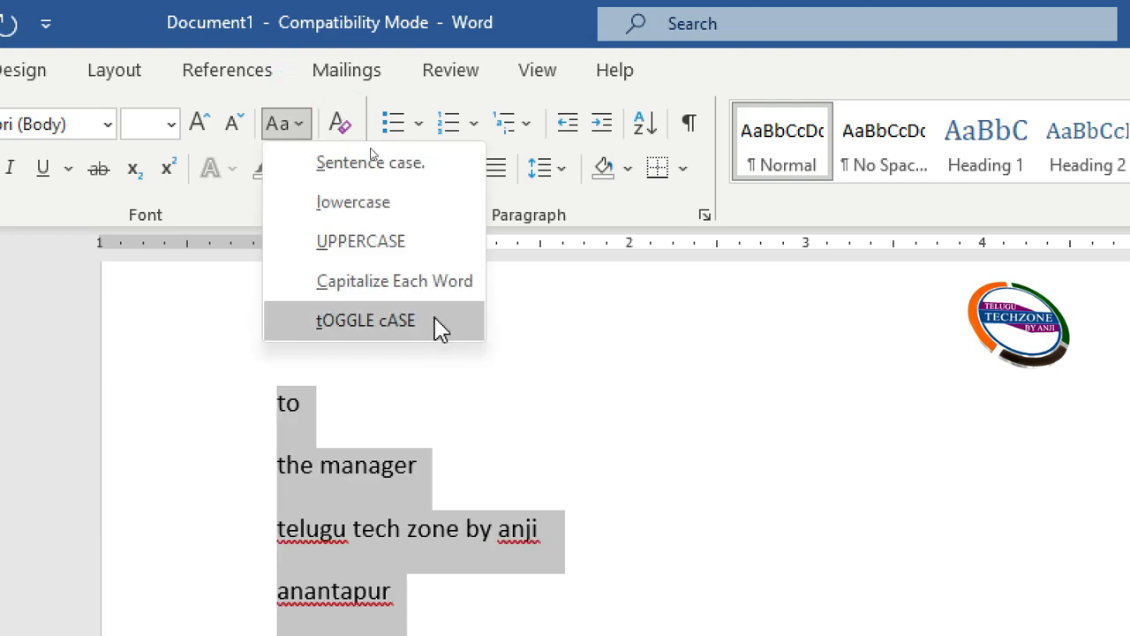
left_click(393, 283)
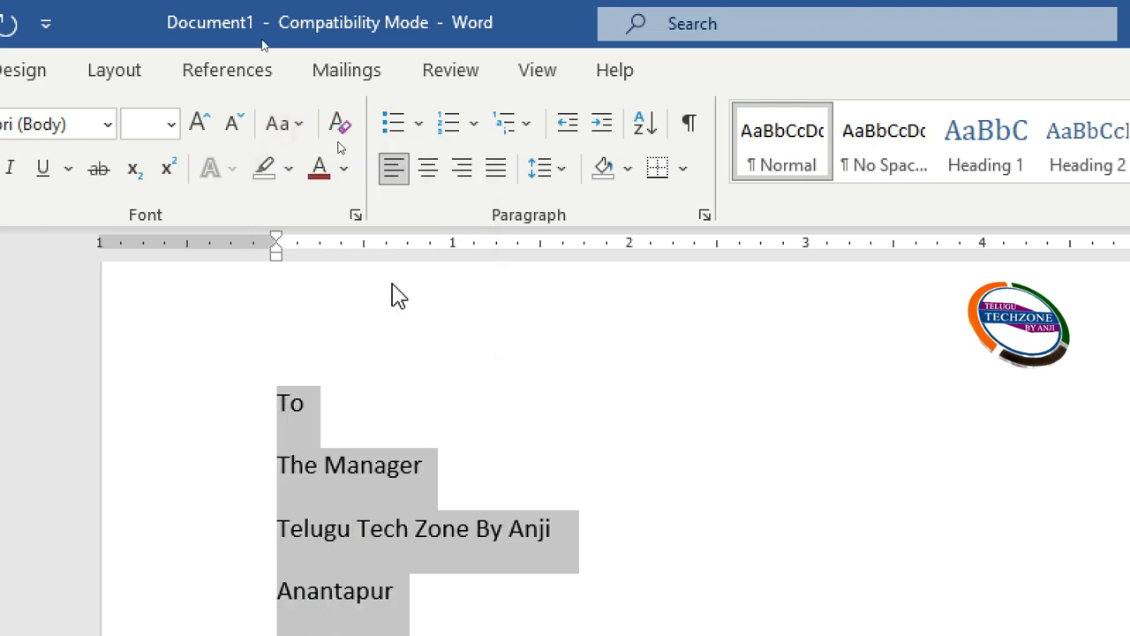
left_click(288, 142)
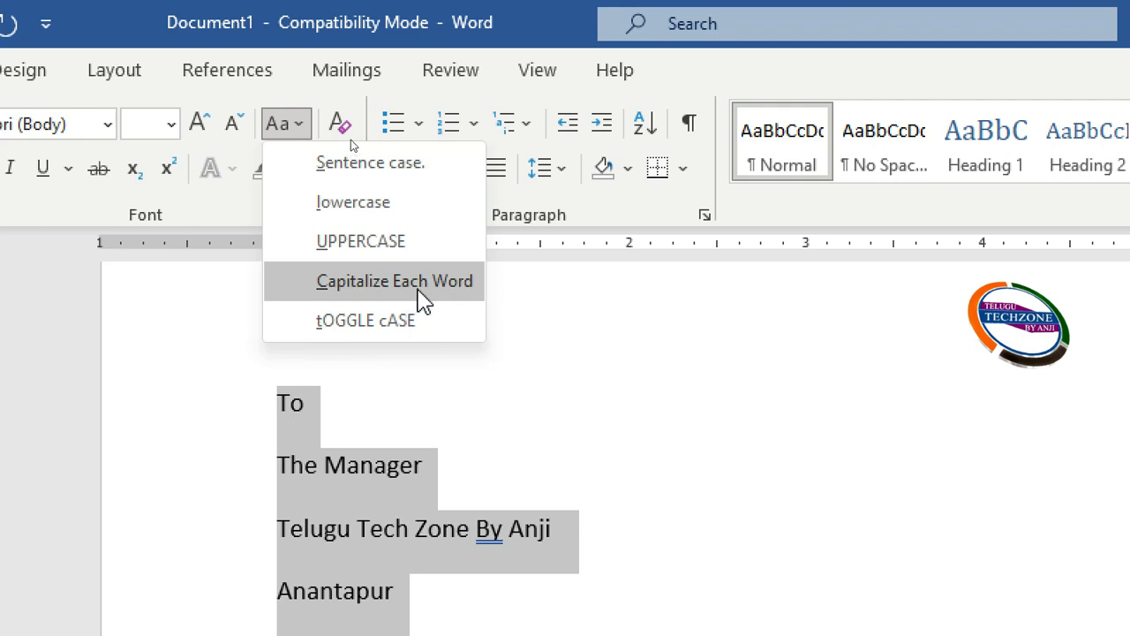
left_click(398, 166)
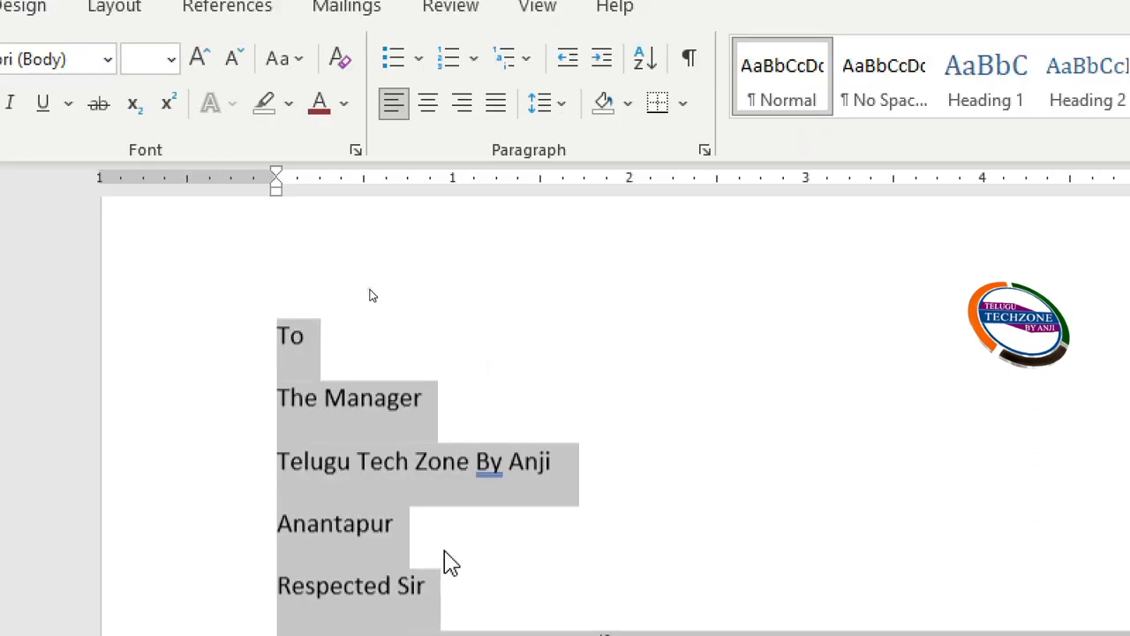
Add the note "Shift+F3" after "Anantapur" in the address block.
scroll(477, 557, "down", 1)
left_click(477, 493)
left_click(486, 439)
type("S")
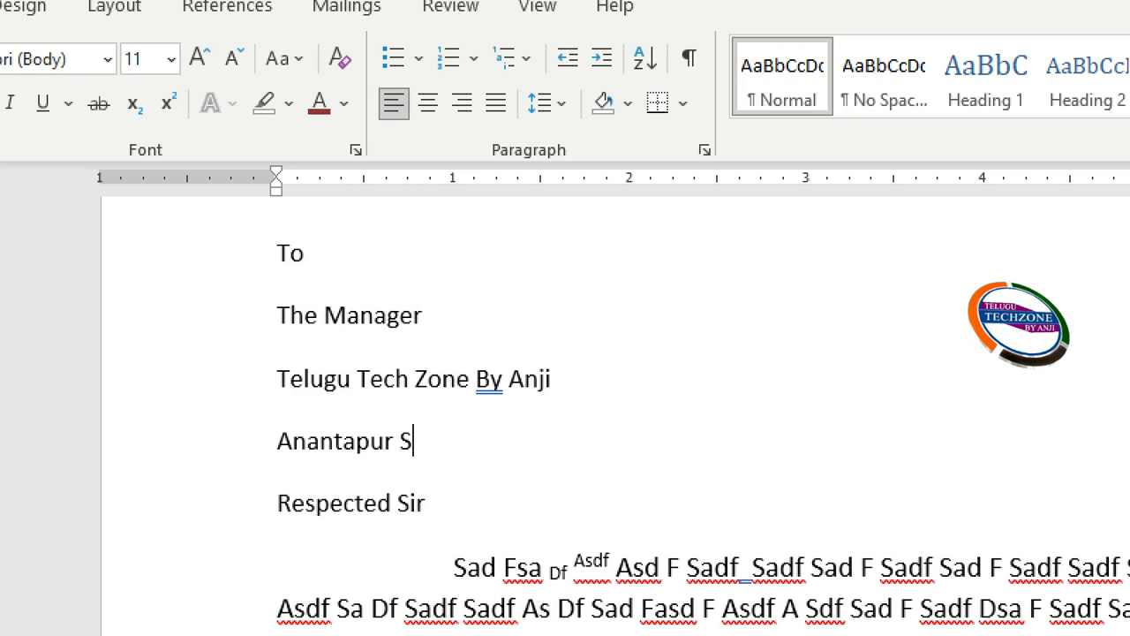
type("hift+F3")
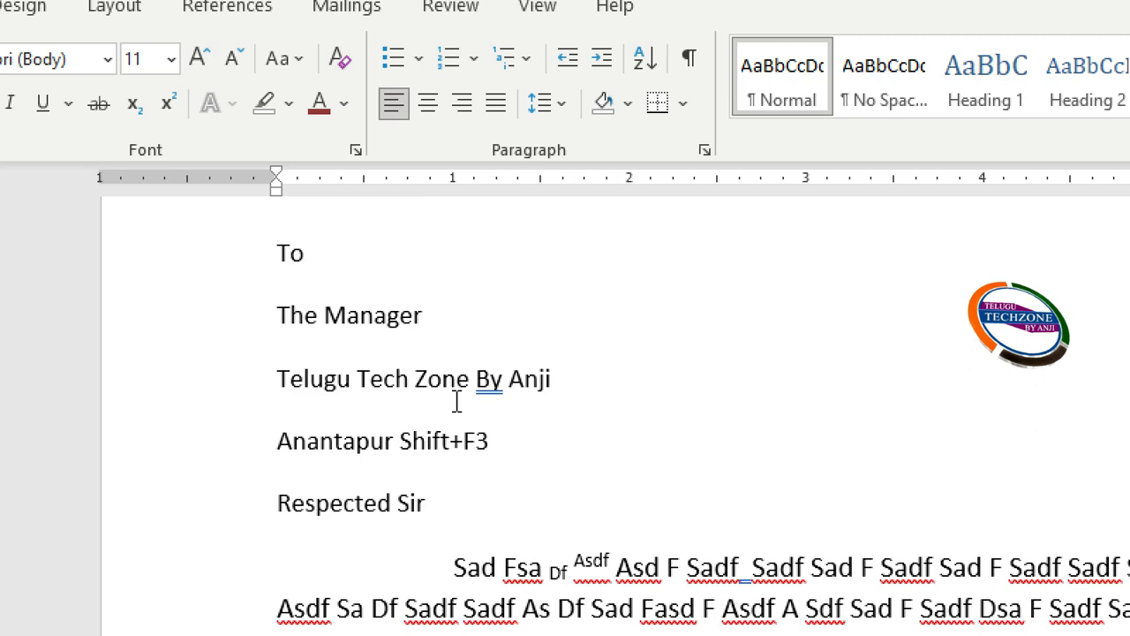
Delete the note "Shift+F3" after "Anantapur".
key("BackSpace")
key("BackSpace")
key("BackSpace")
key("BackSpace")
key("BackSpace")
key("BackSpace")
key("BackSpace")
key("BackSpace")
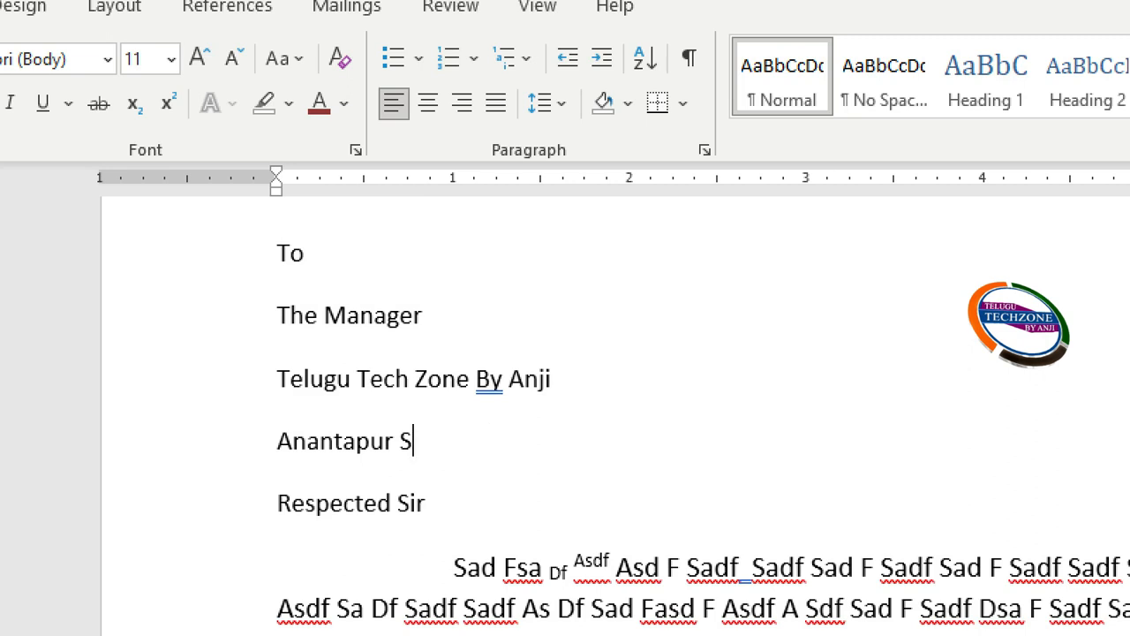
key("BackSpace")
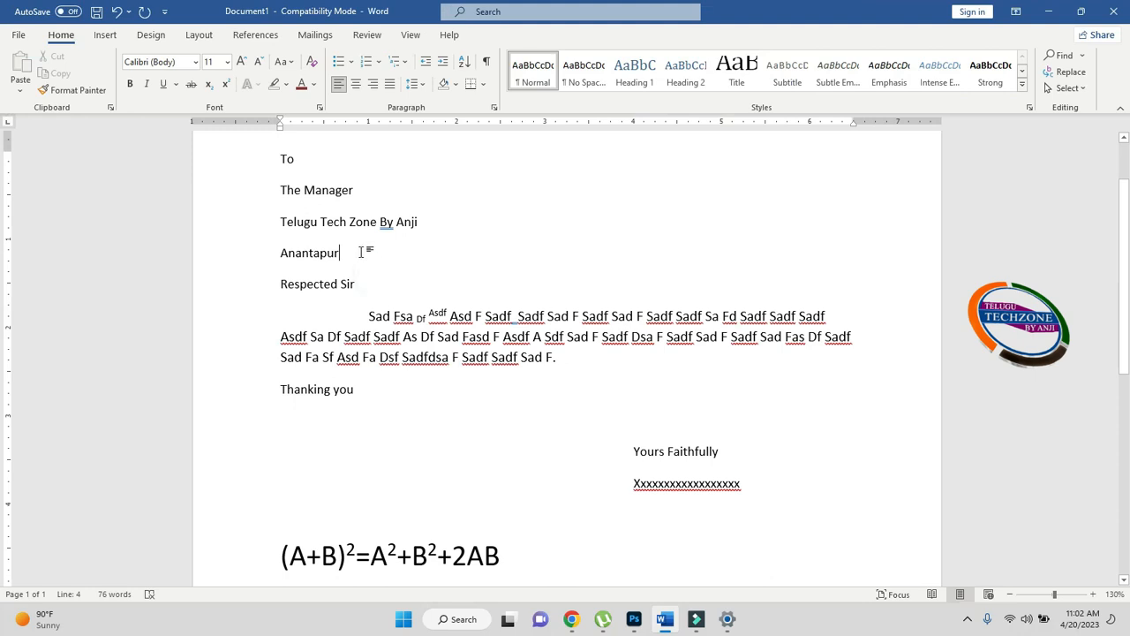
Set the font size to 22 and the font to Ashwini at the end of the "Anantapur" line.
left_click(227, 61)
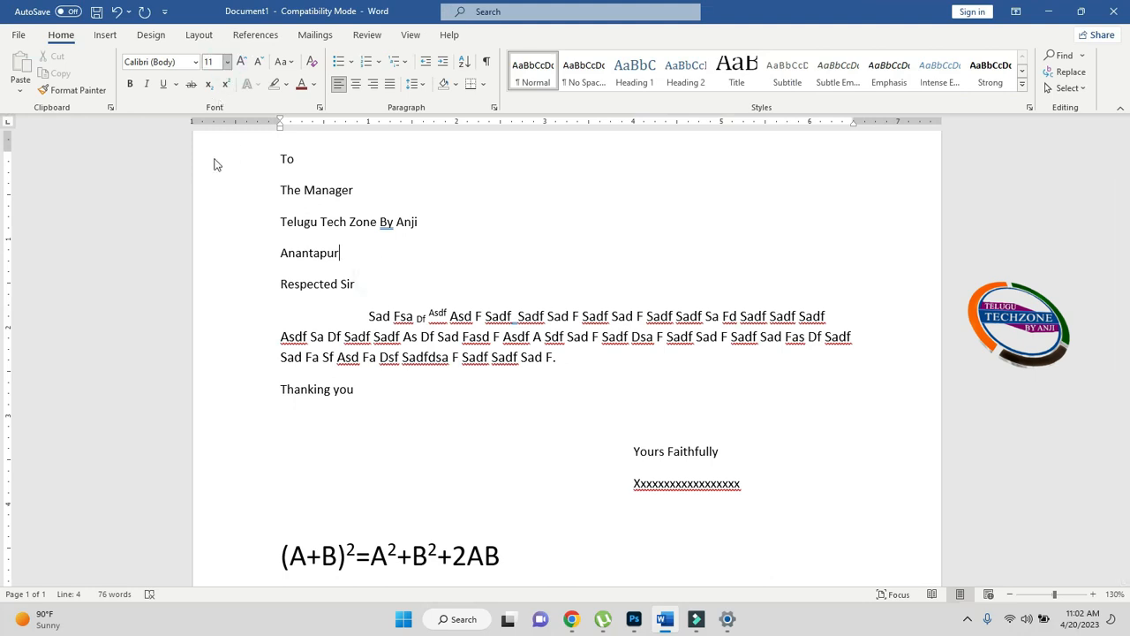
left_click(215, 226)
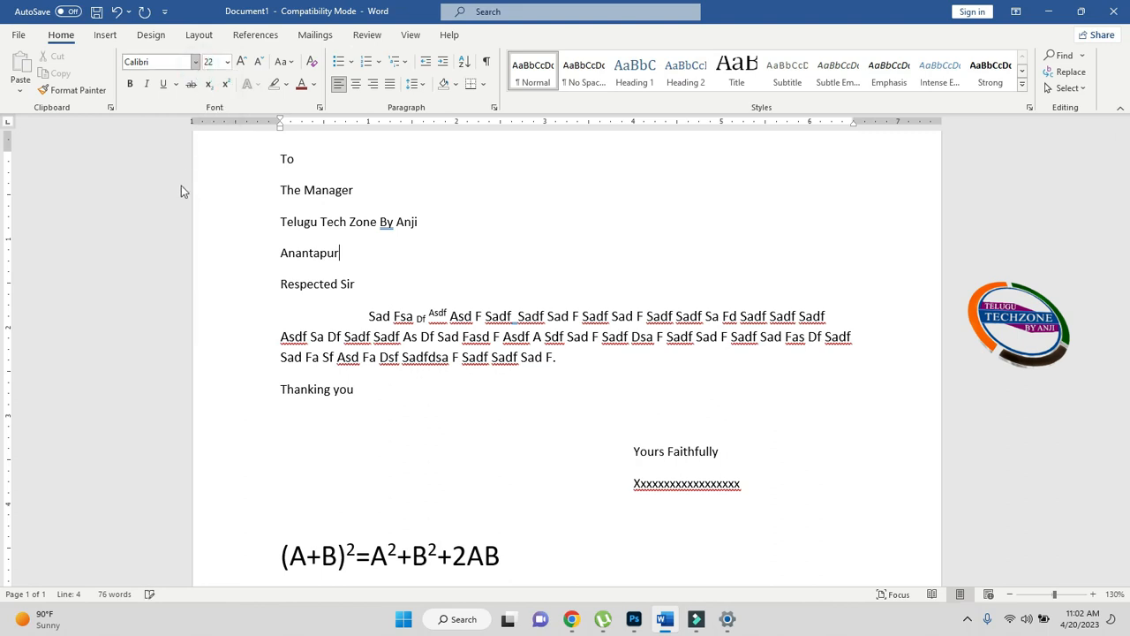
left_click(195, 62)
left_click(195, 242)
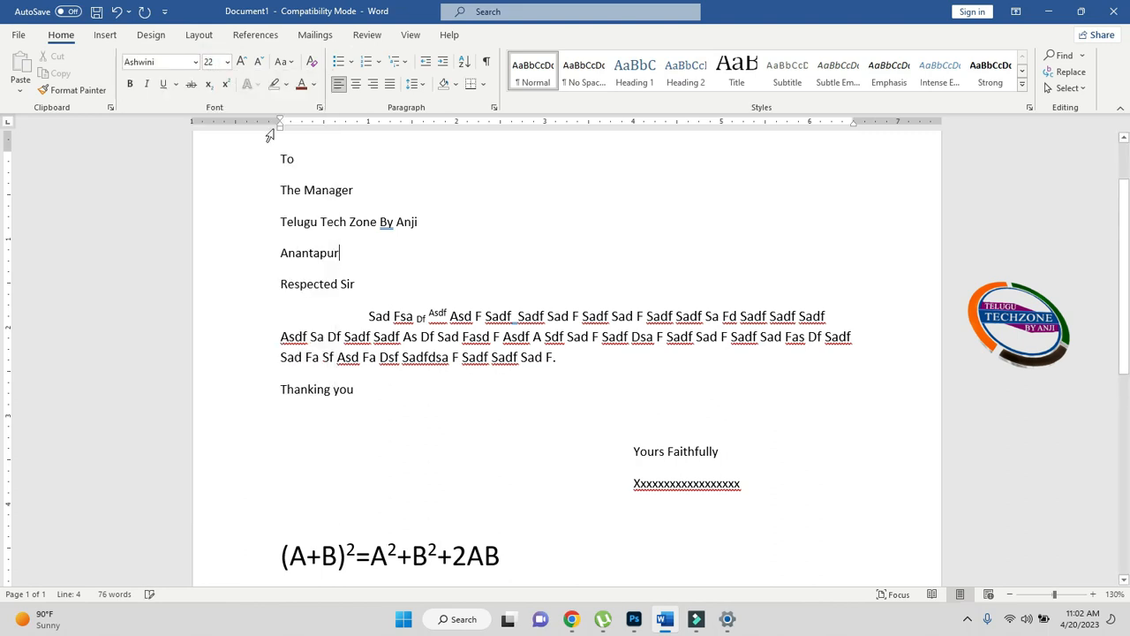
Set the font color to standard Dark Blue and add sample Telugu characters directly after "Anantapur" in the address block.
left_click(313, 86)
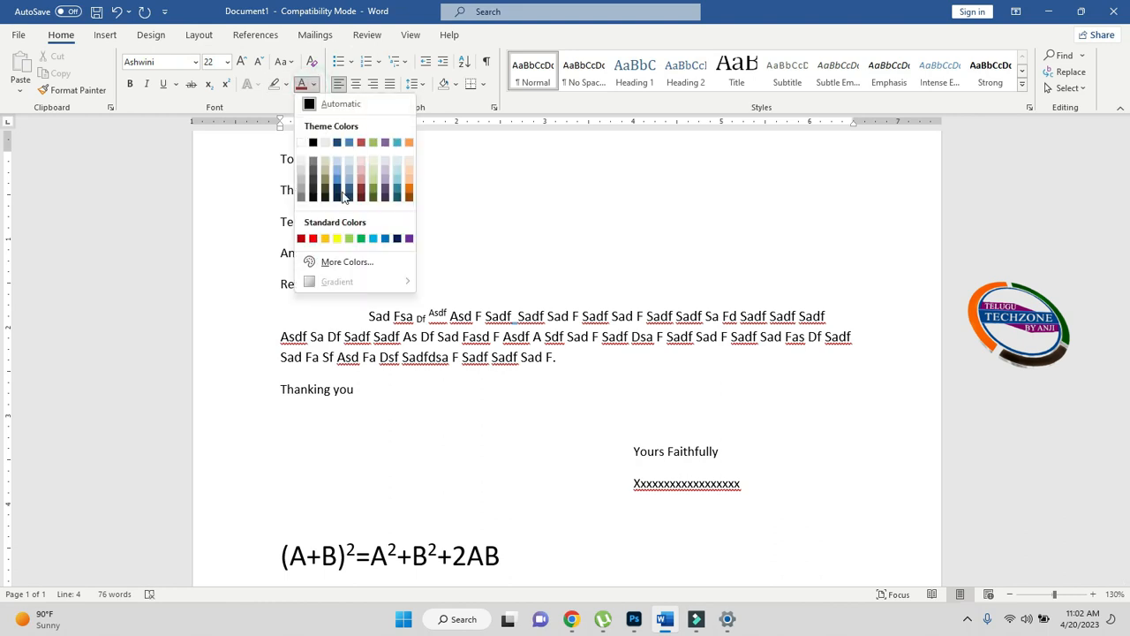
left_click(397, 240)
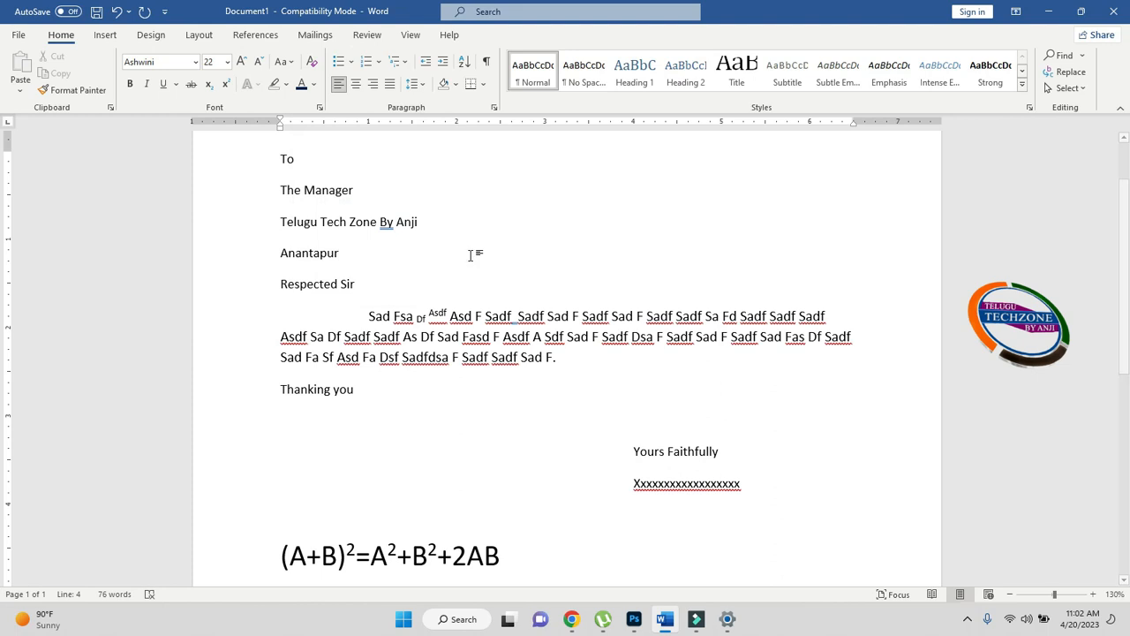
type("ooooo")
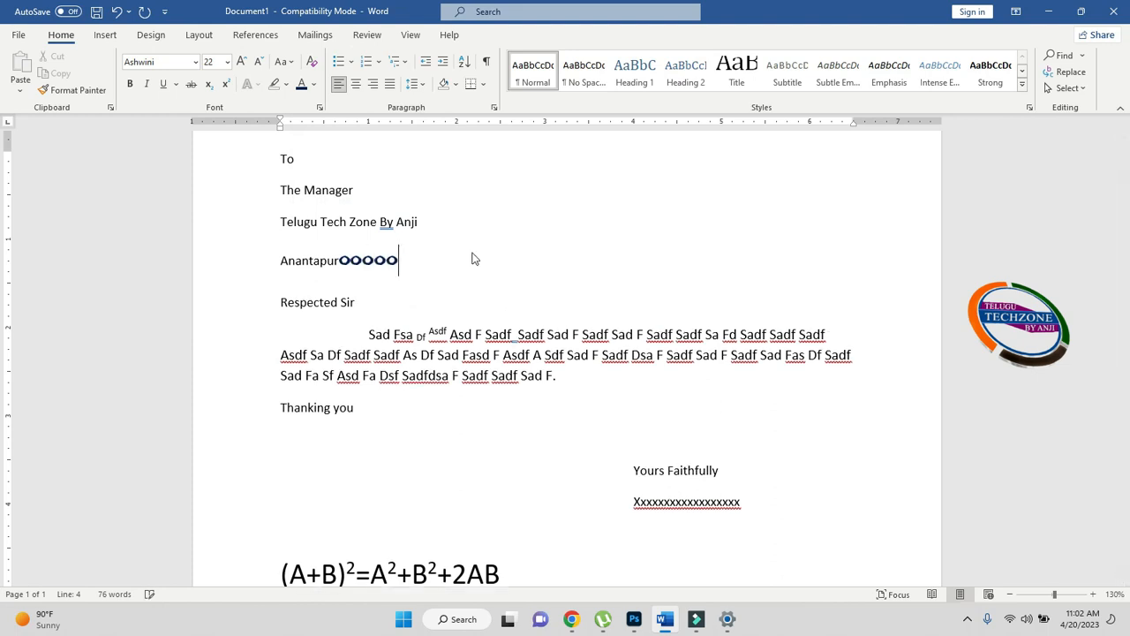
type("టనoయనటఖవటతీఖవ")
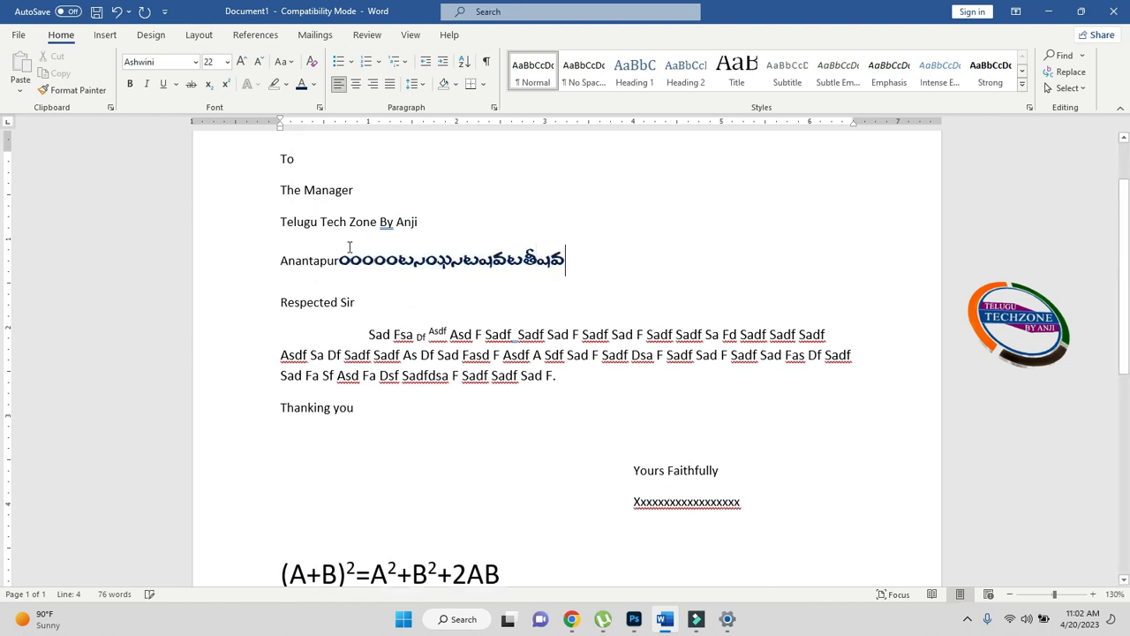
Delete the dark blue Telugu sample characters after "Anantapur".
left_click_drag(341, 258, 570, 256)
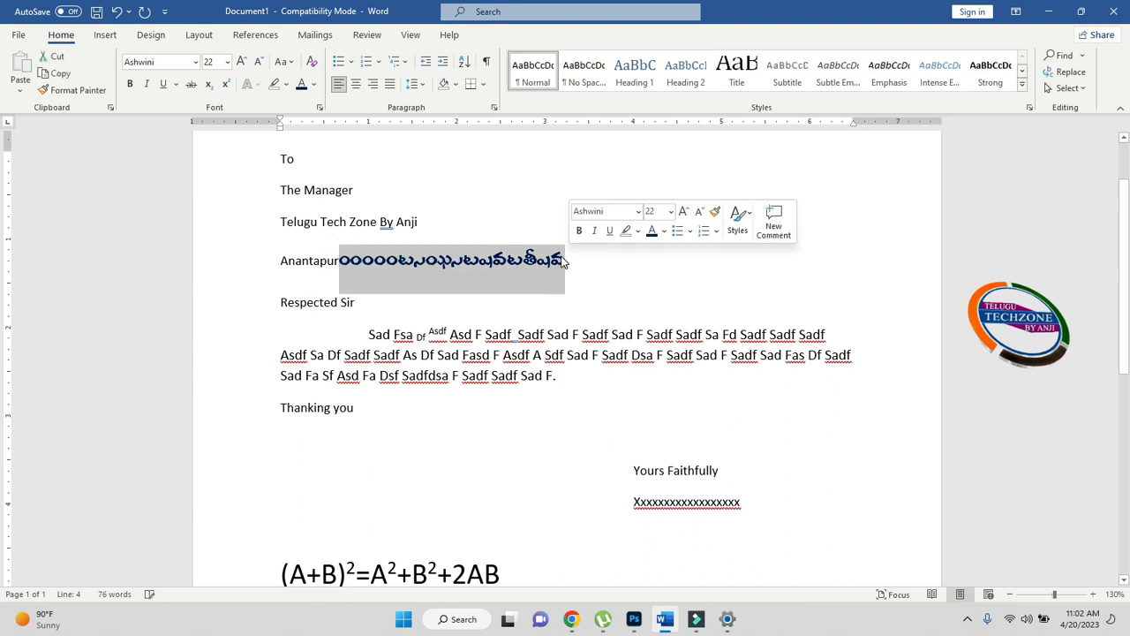
key("BackSpace")
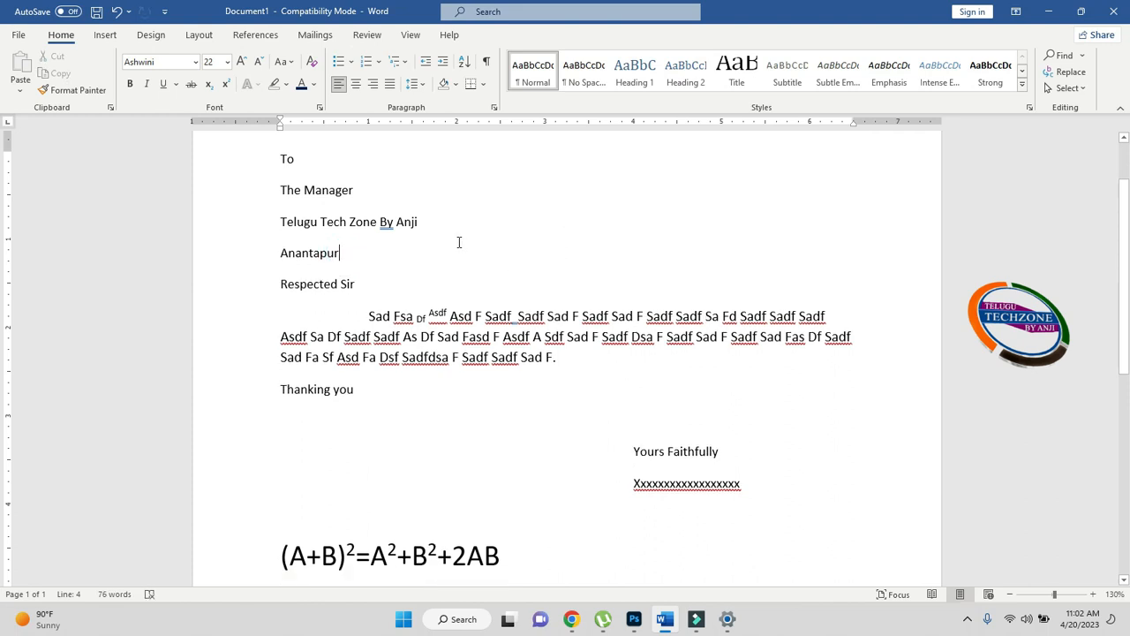